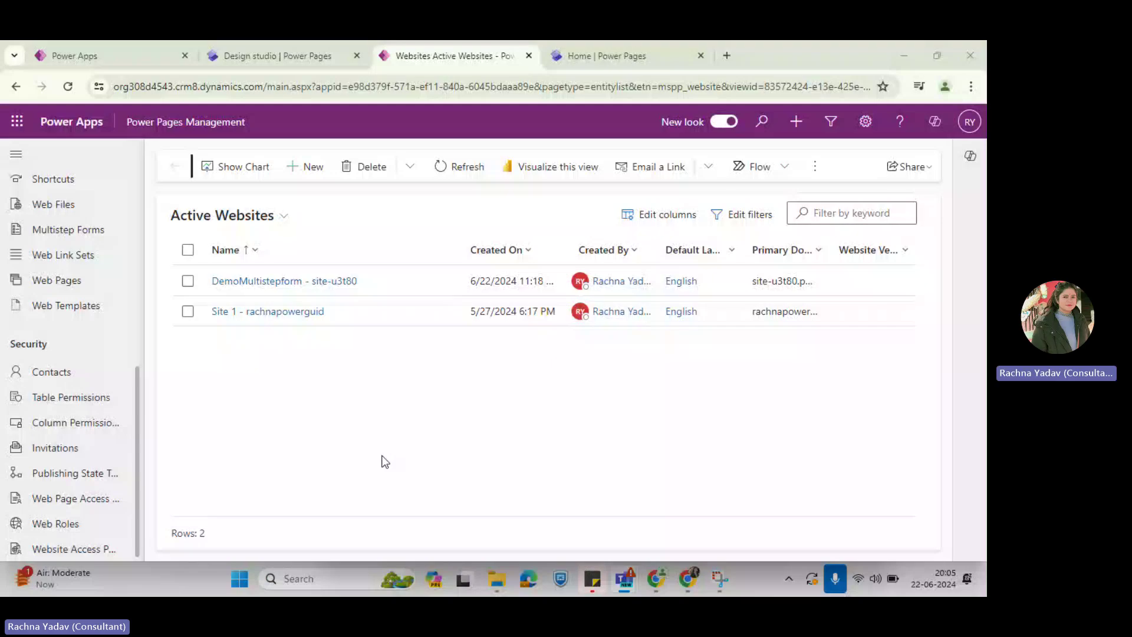
Examine the DemoMultistepform website record's general details and return to the list of active websites
click(273, 283)
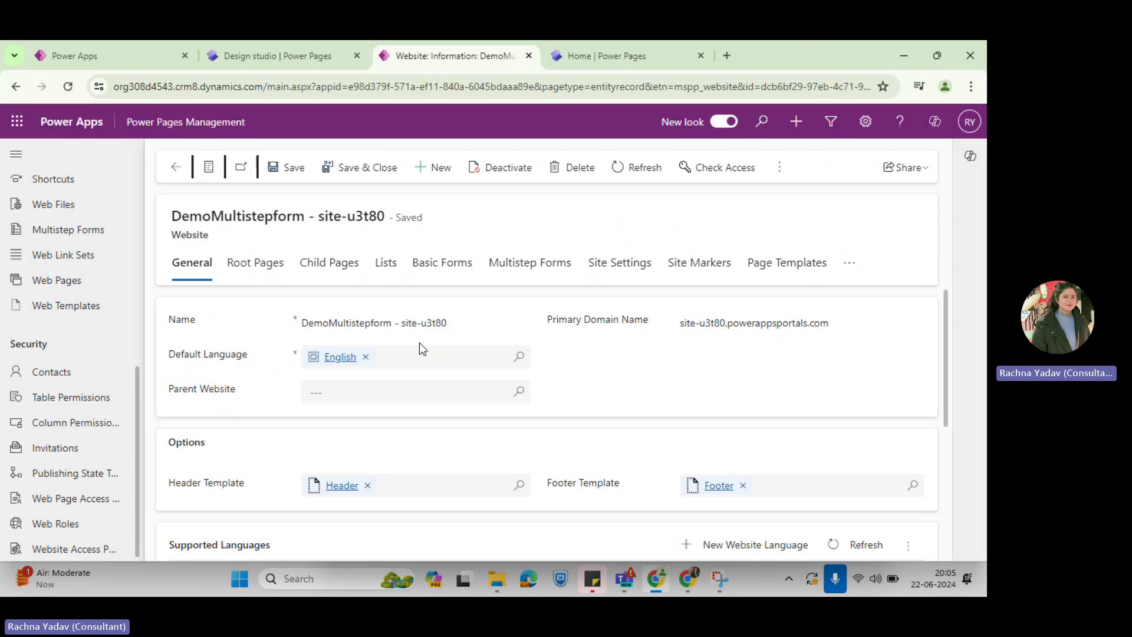
scroll(526, 465, down, 5)
scroll(528, 465, up, 5)
click(174, 167)
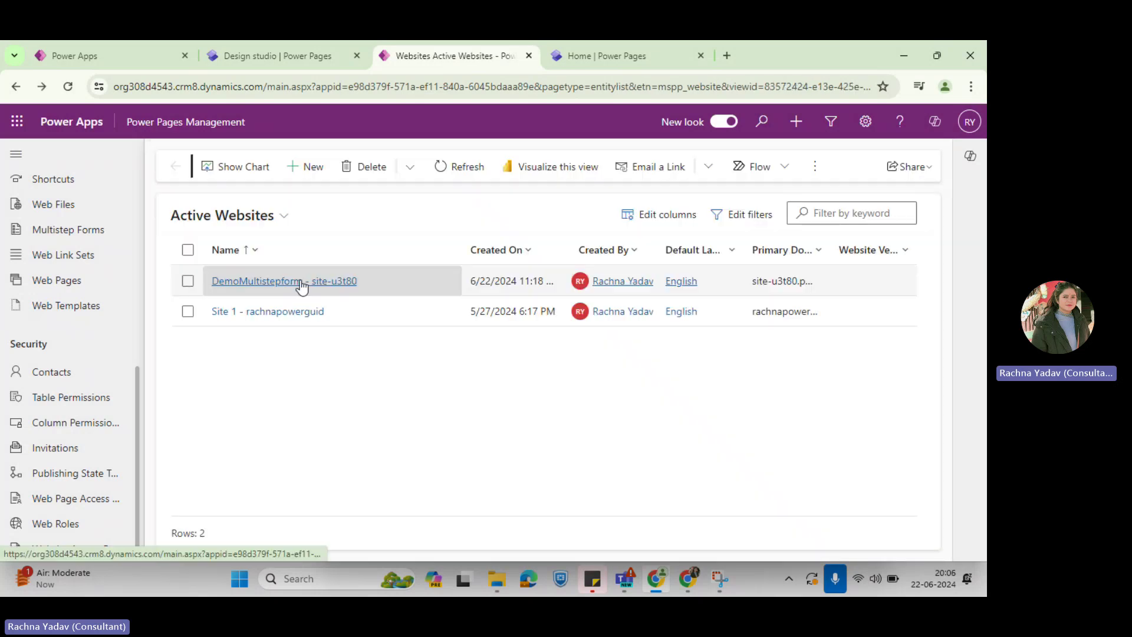
click(297, 285)
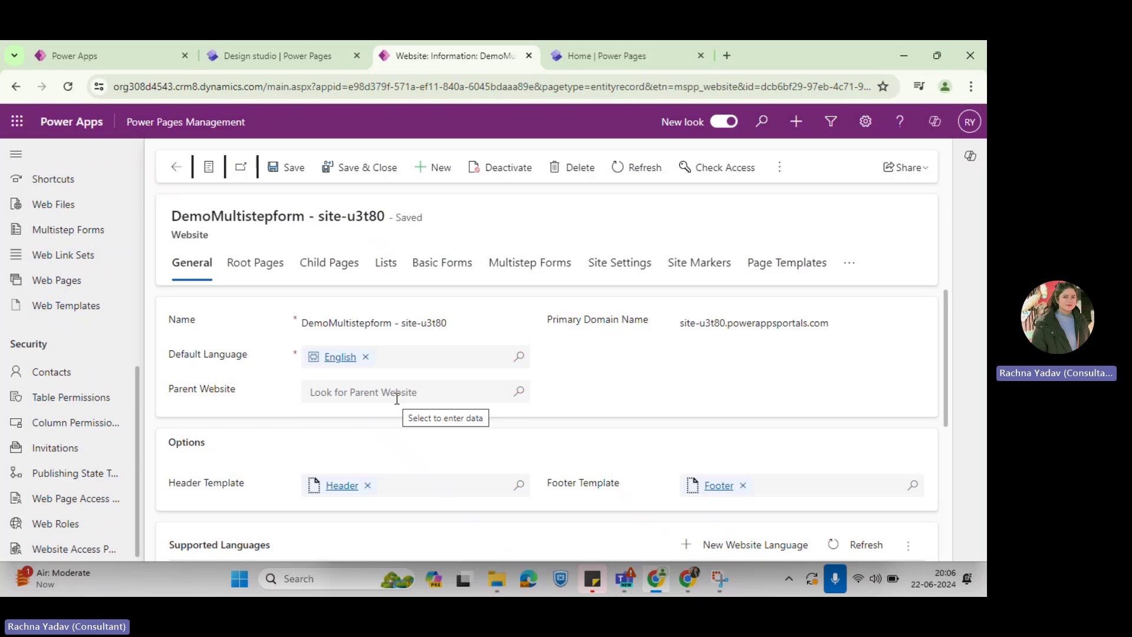
click(176, 168)
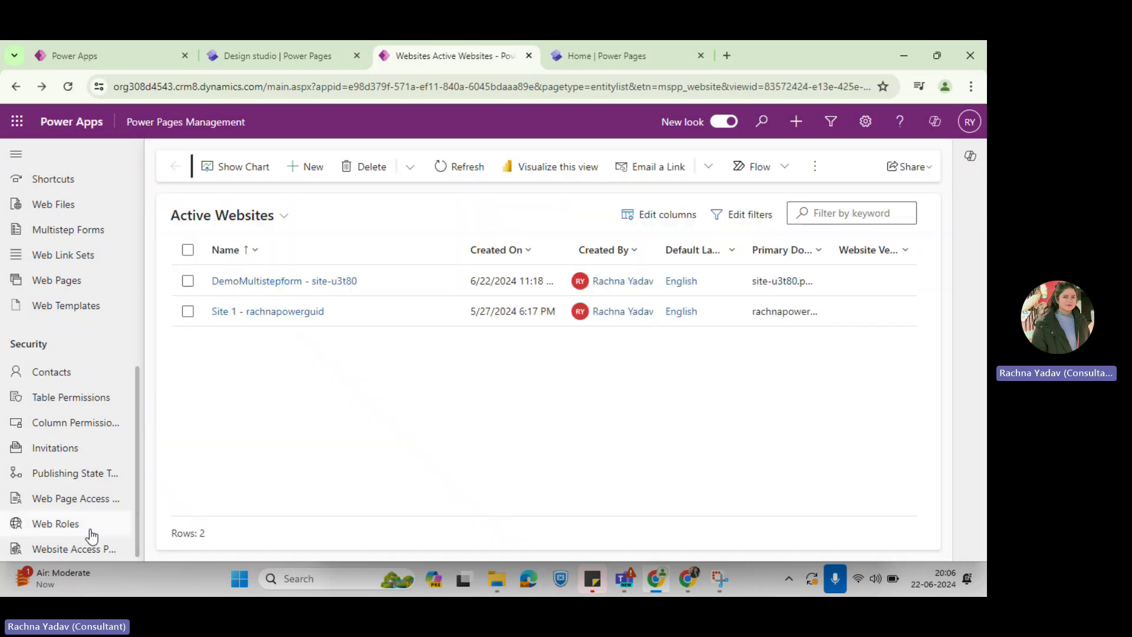
Open the "Multistep form for Demo" record from the site's multistep forms
scroll(87, 480, up, 4)
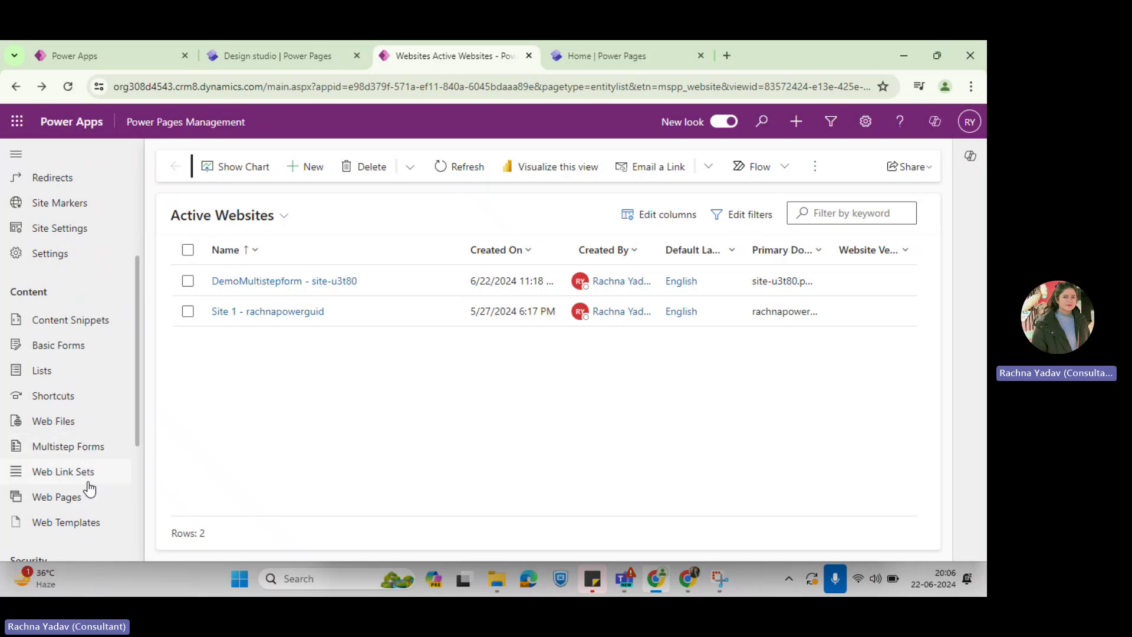
scroll(90, 467, up, 2)
scroll(87, 475, up, 1)
scroll(82, 486, down, 3)
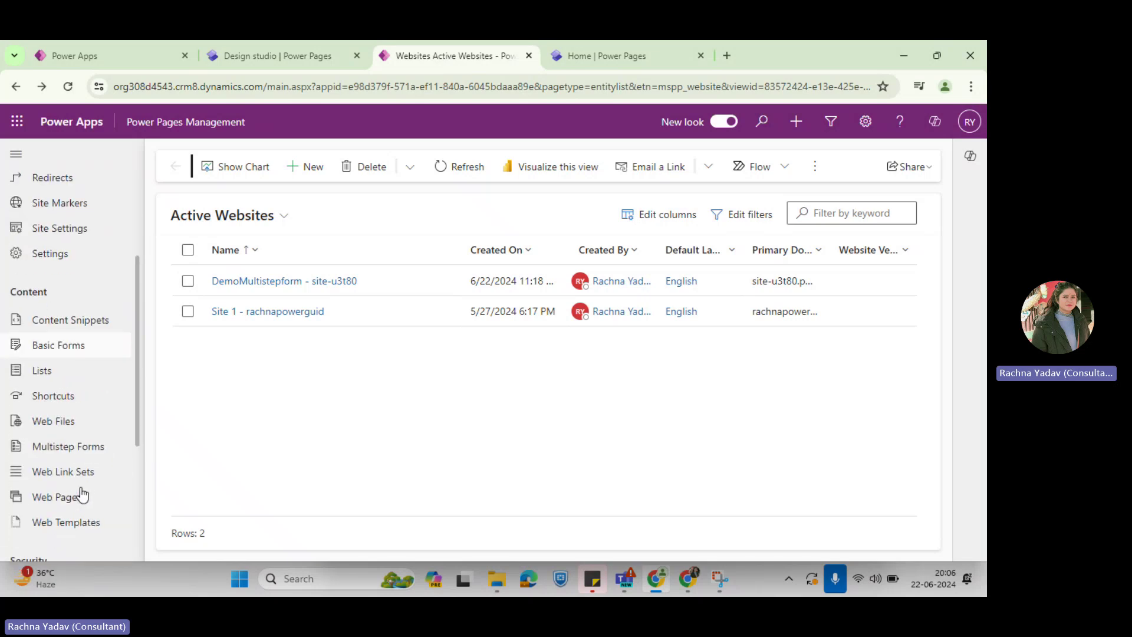
click(82, 449)
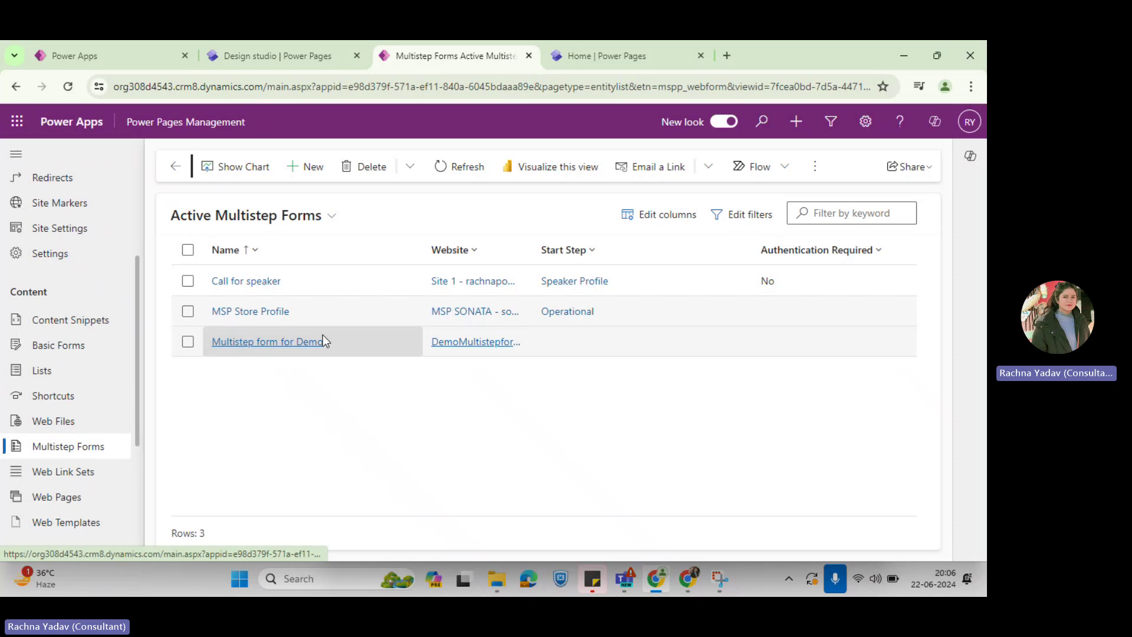
click(269, 348)
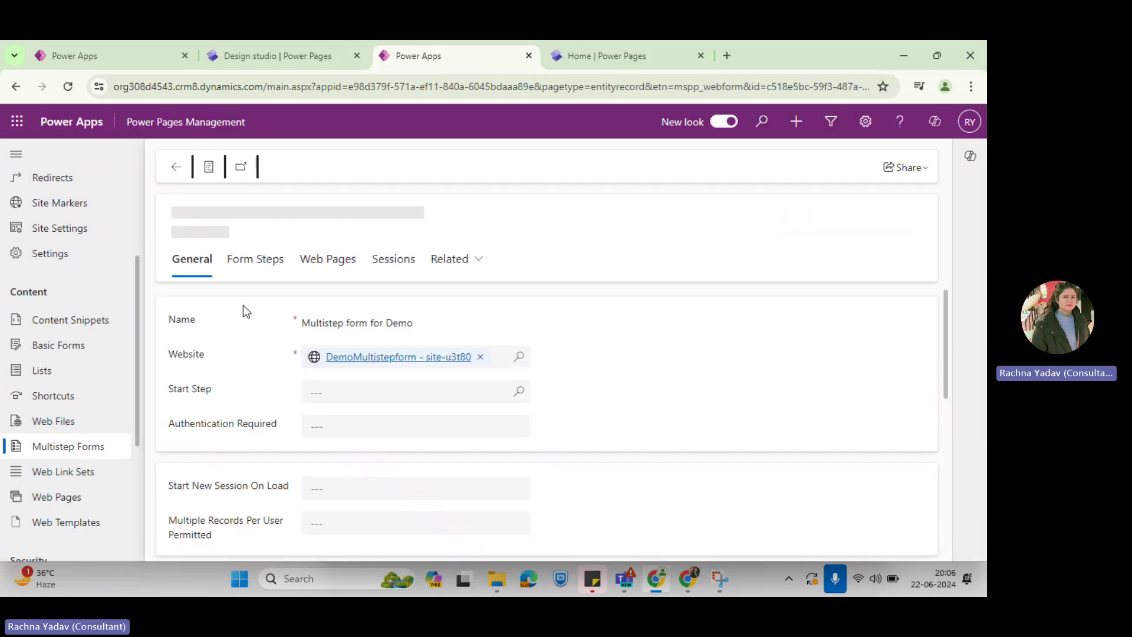
Start a new form step for the multistep form's Start Step and name it Home
click(333, 396)
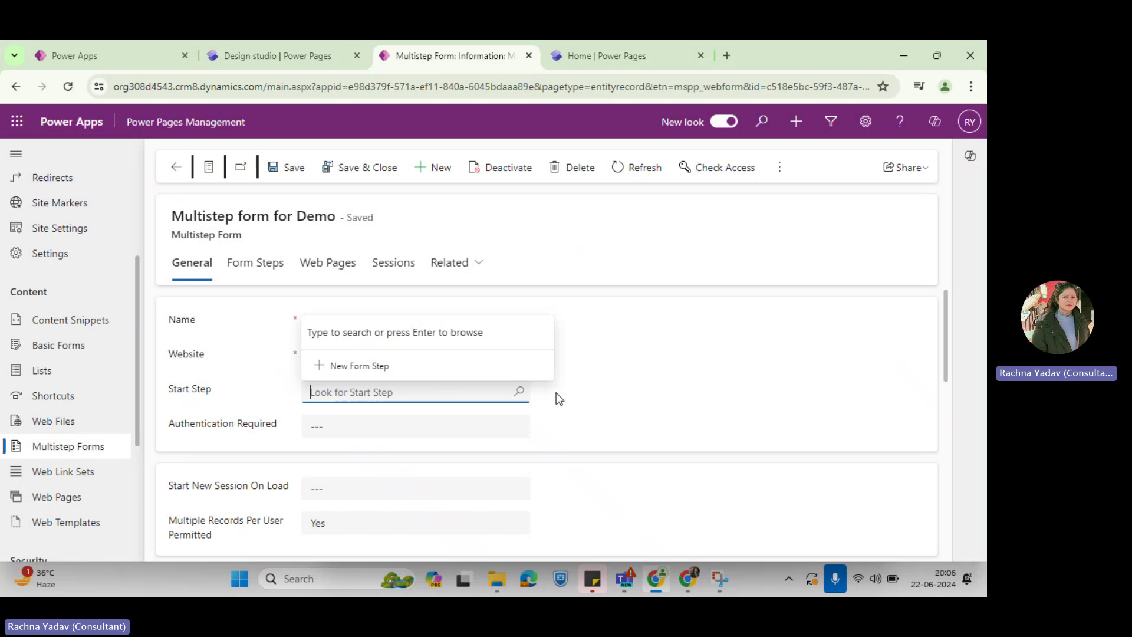
click(242, 396)
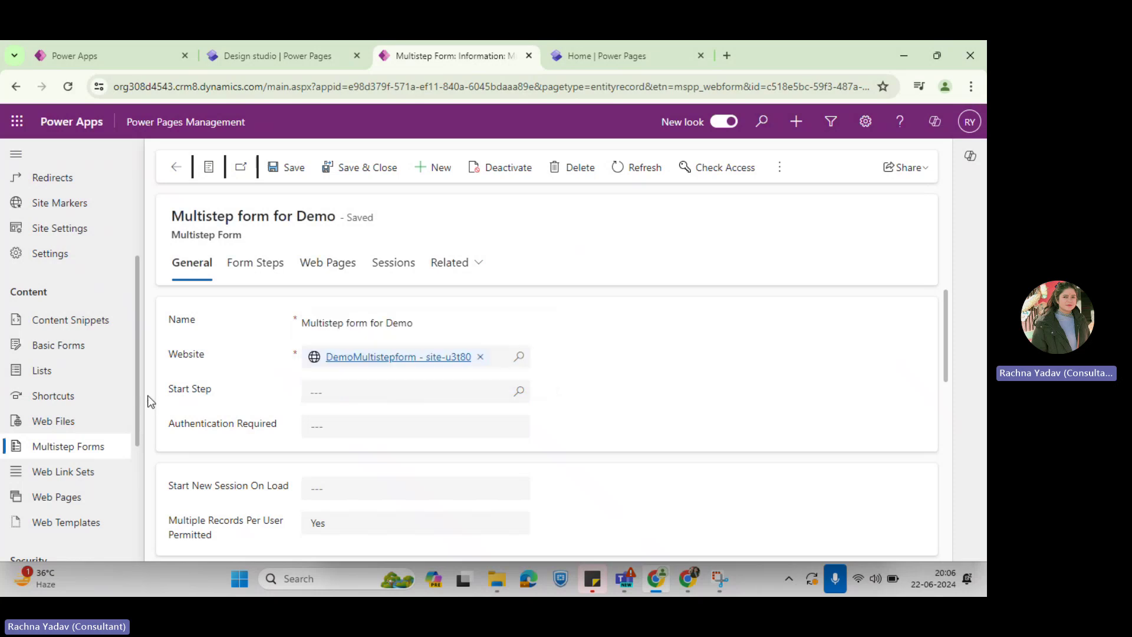
click(434, 395)
click(410, 367)
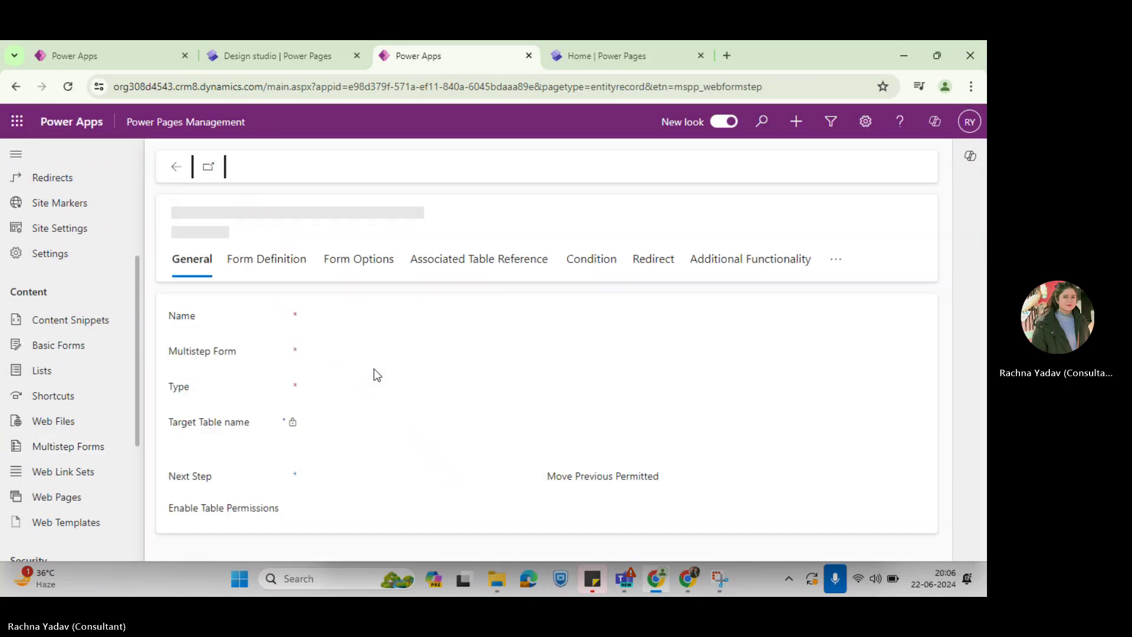
click(326, 329)
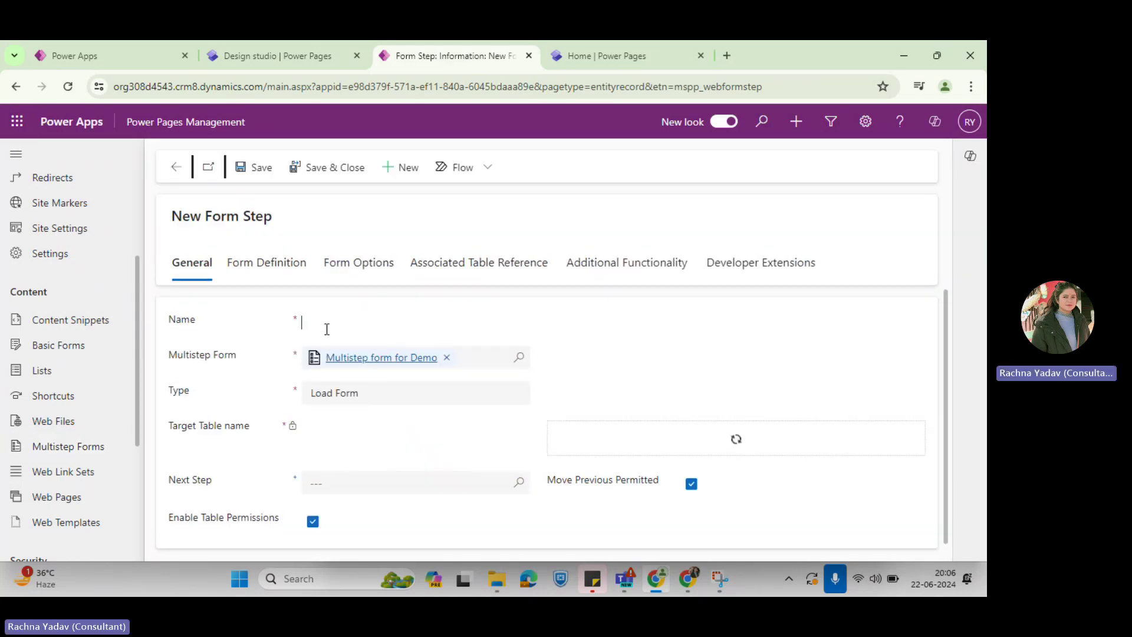
text(Home)
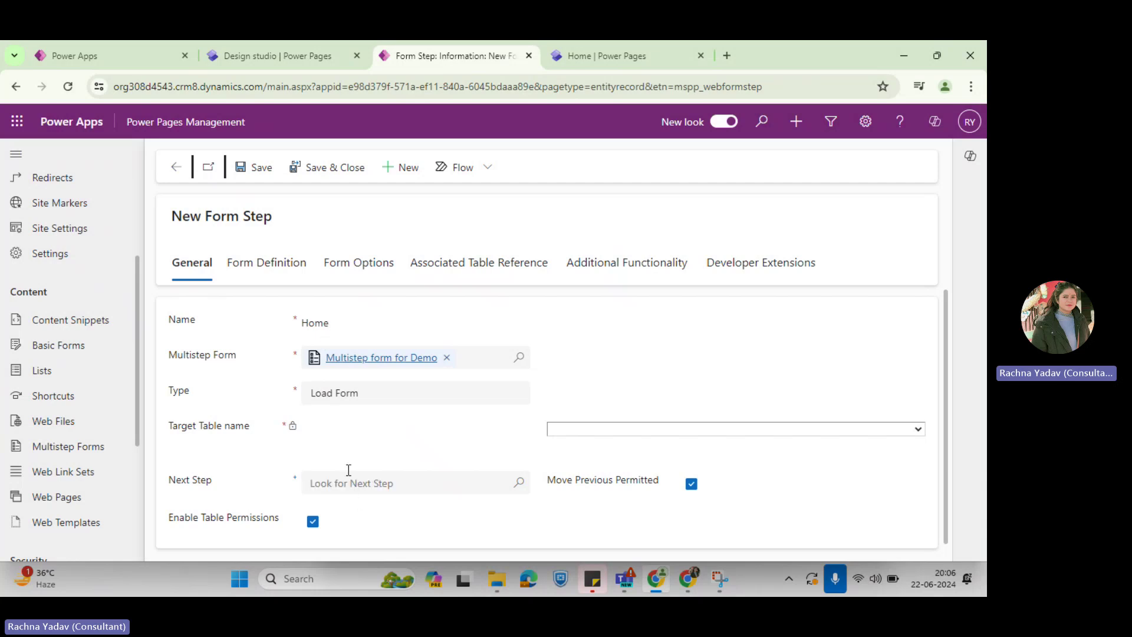
Choose Insert as the mode in the form step's definition and review the remaining definition settings
scroll(353, 301, down, 1)
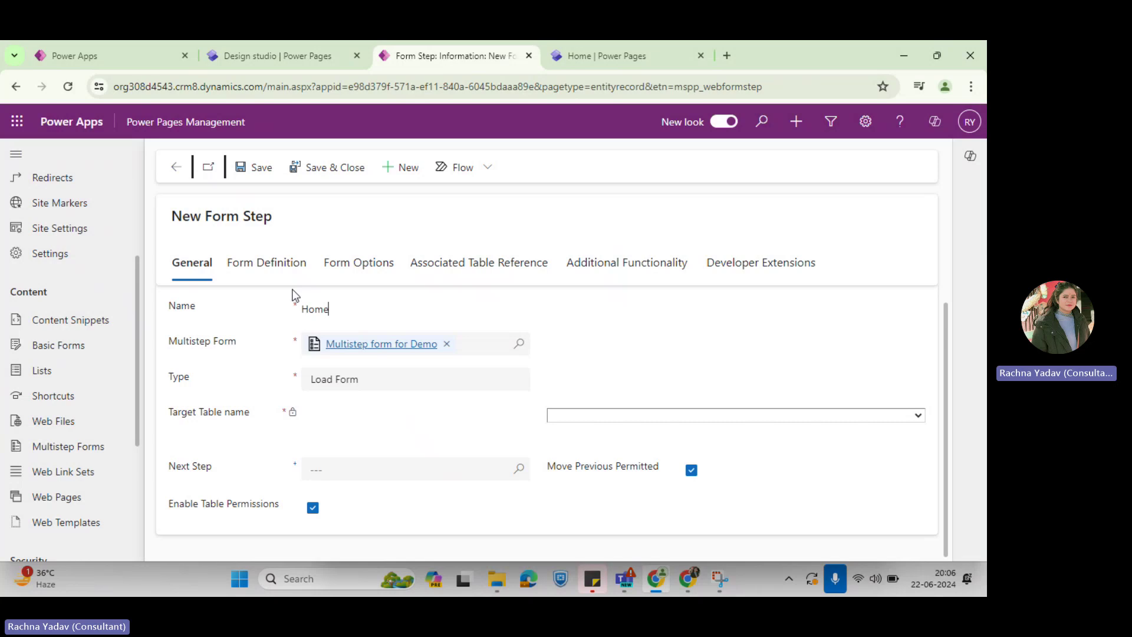
click(274, 263)
click(388, 332)
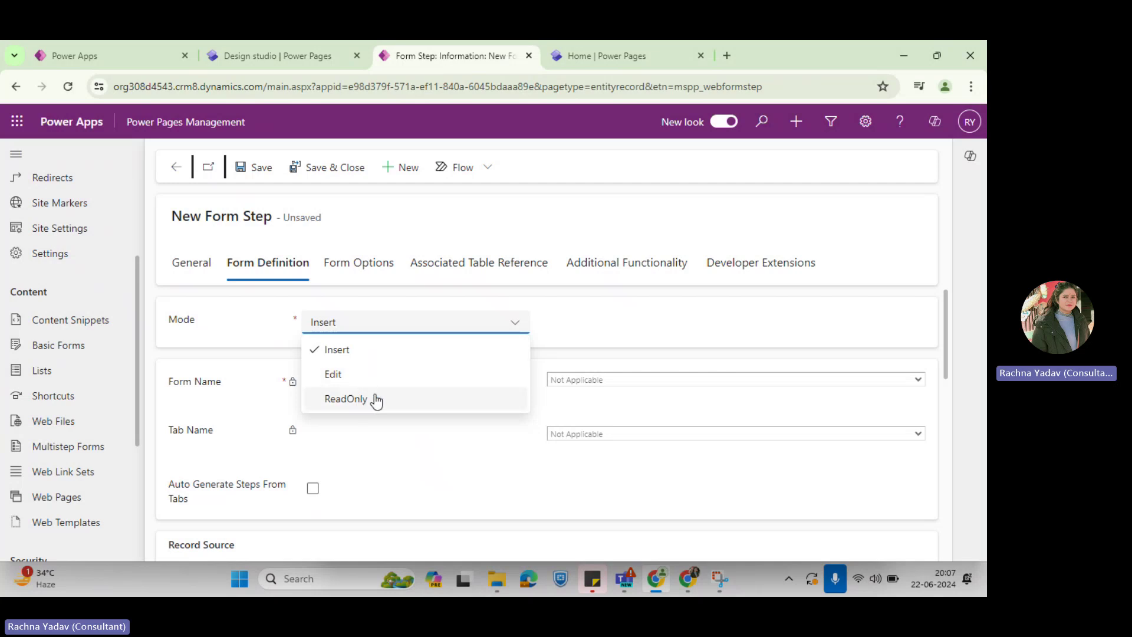
click(341, 352)
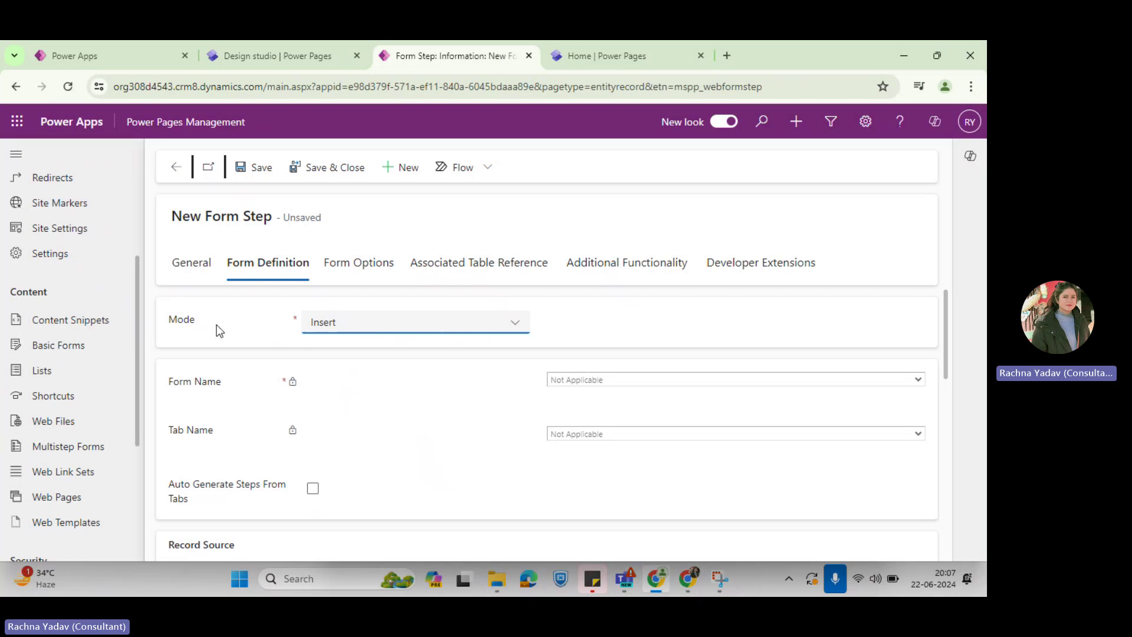
click(585, 388)
scroll(340, 453, down, 5)
scroll(339, 451, up, 5)
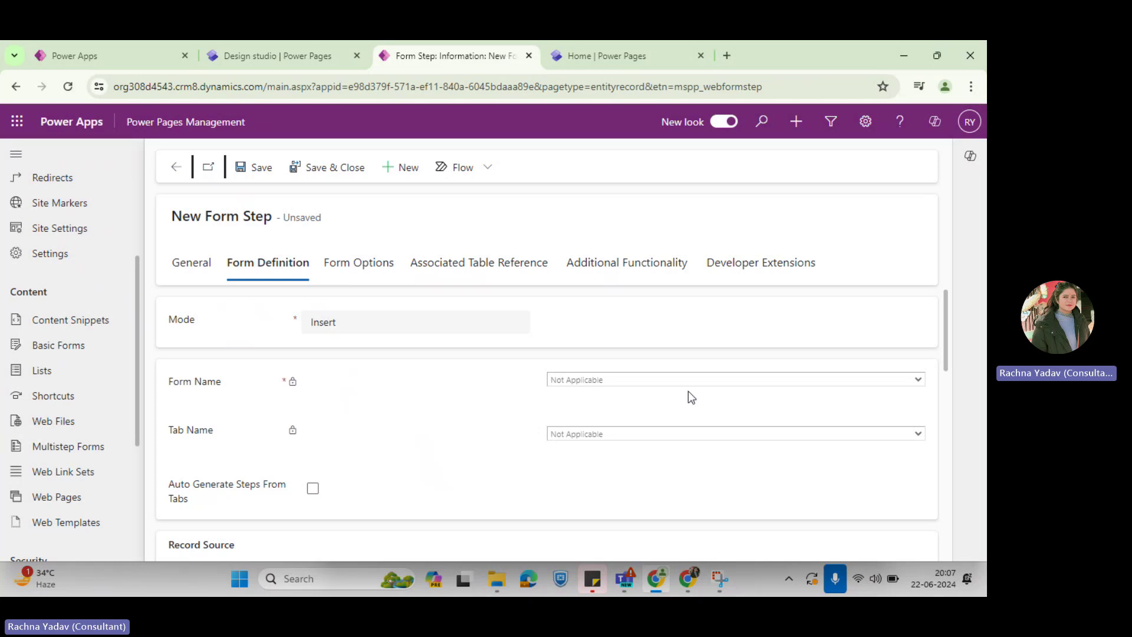
scroll(688, 391, down, 5)
scroll(412, 425, up, 5)
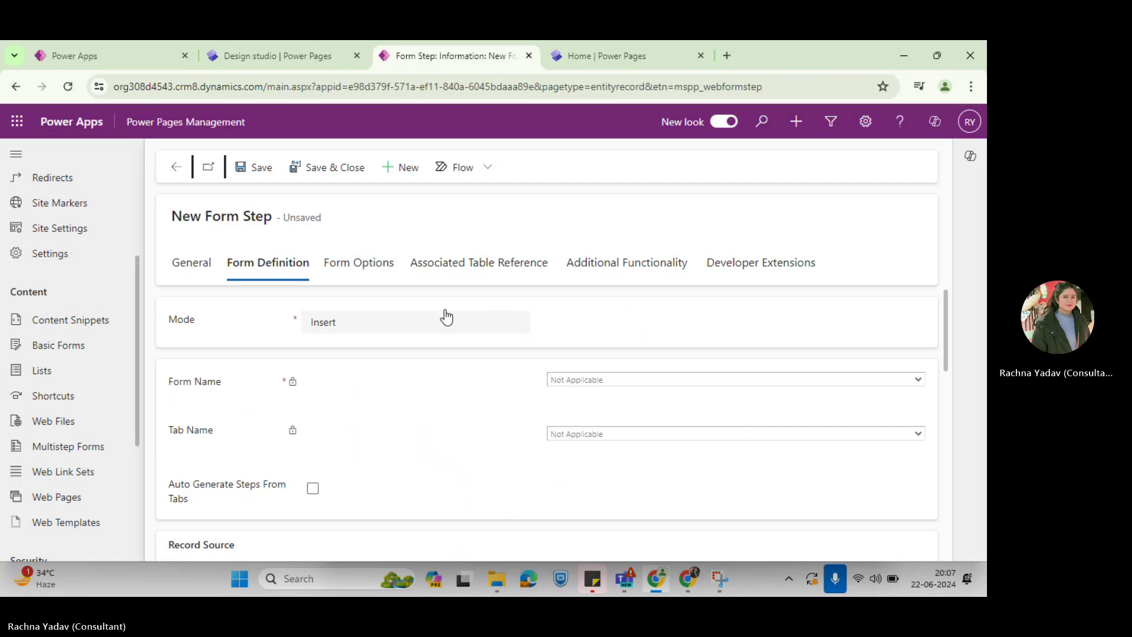
Set the form step's target table to Contact (contact)
click(196, 261)
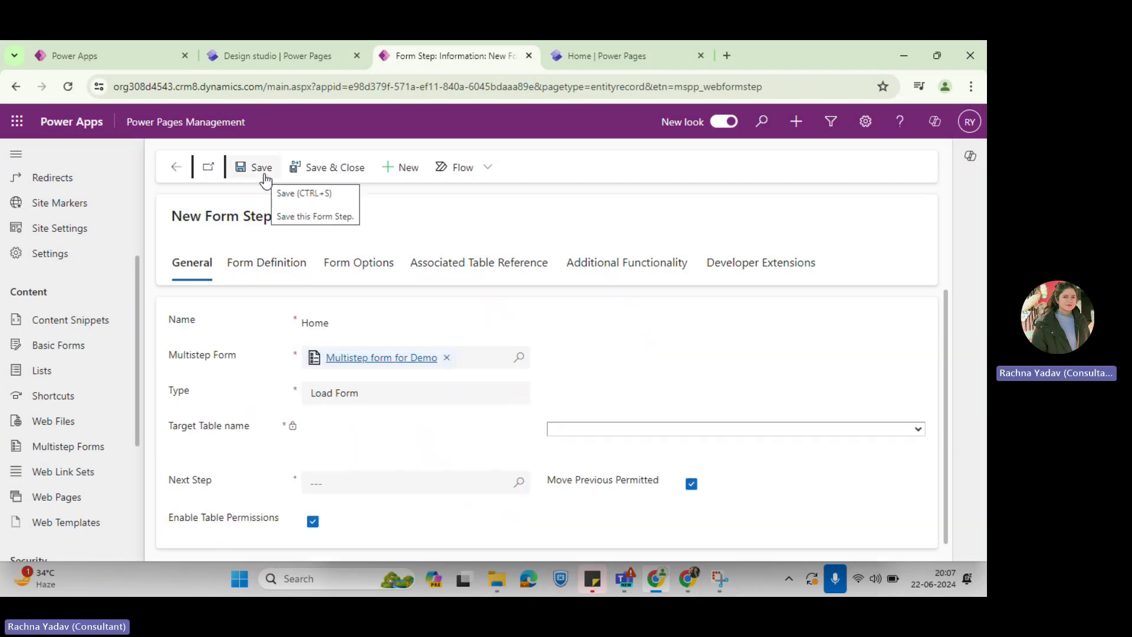
click(637, 430)
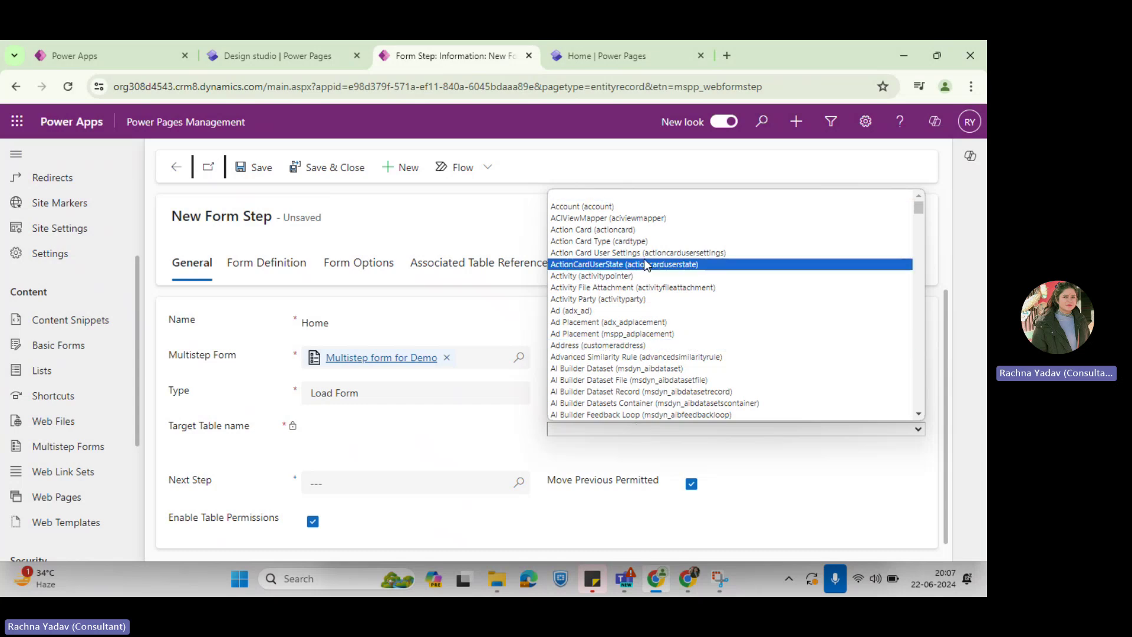
text(con)
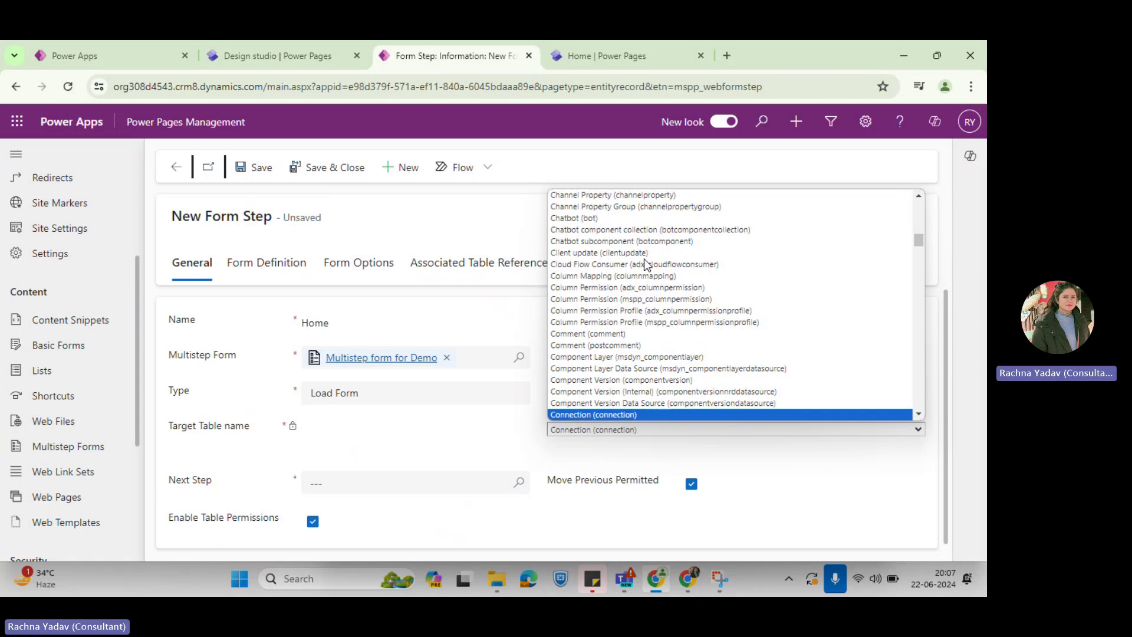
text(t)
text(conta)
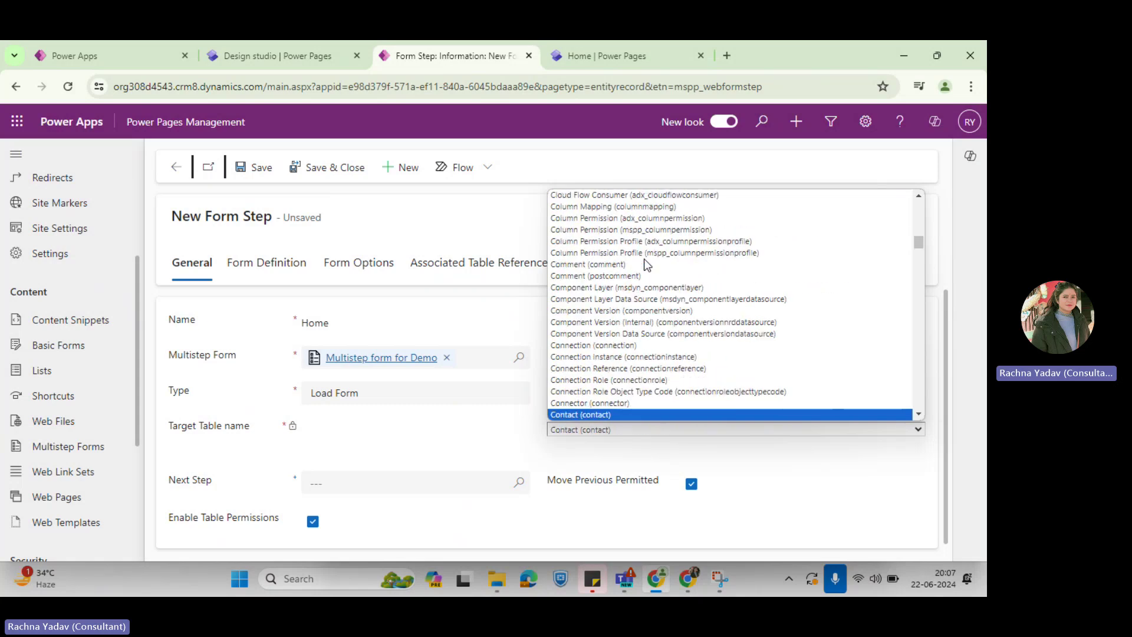
key(Return)
Select Information as the form name in the Home step's form definition
click(279, 276)
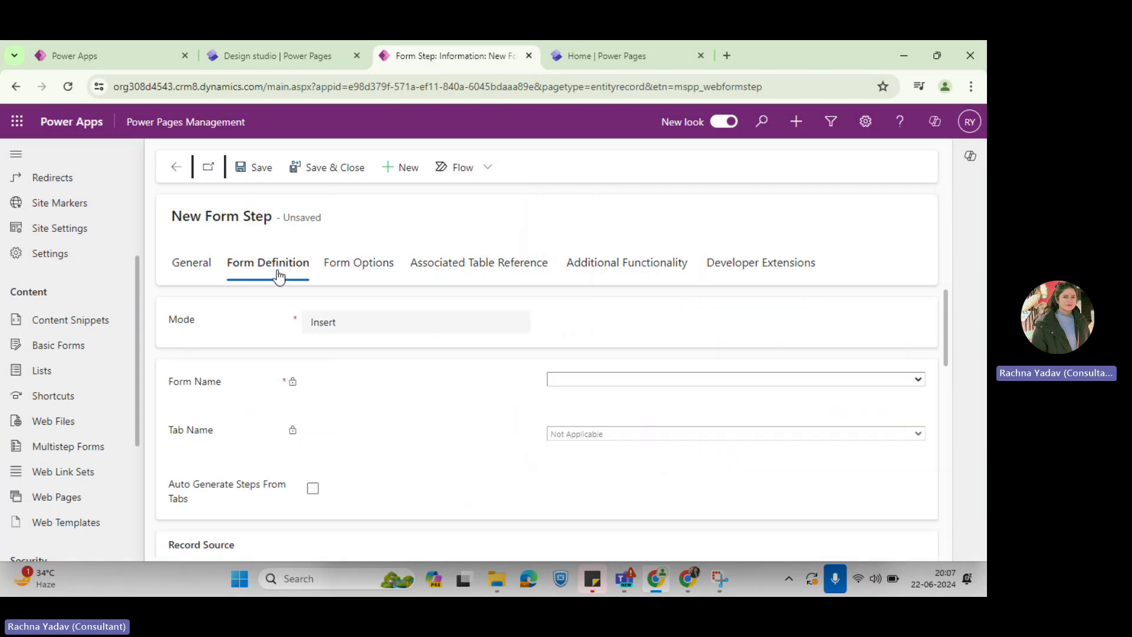
click(581, 379)
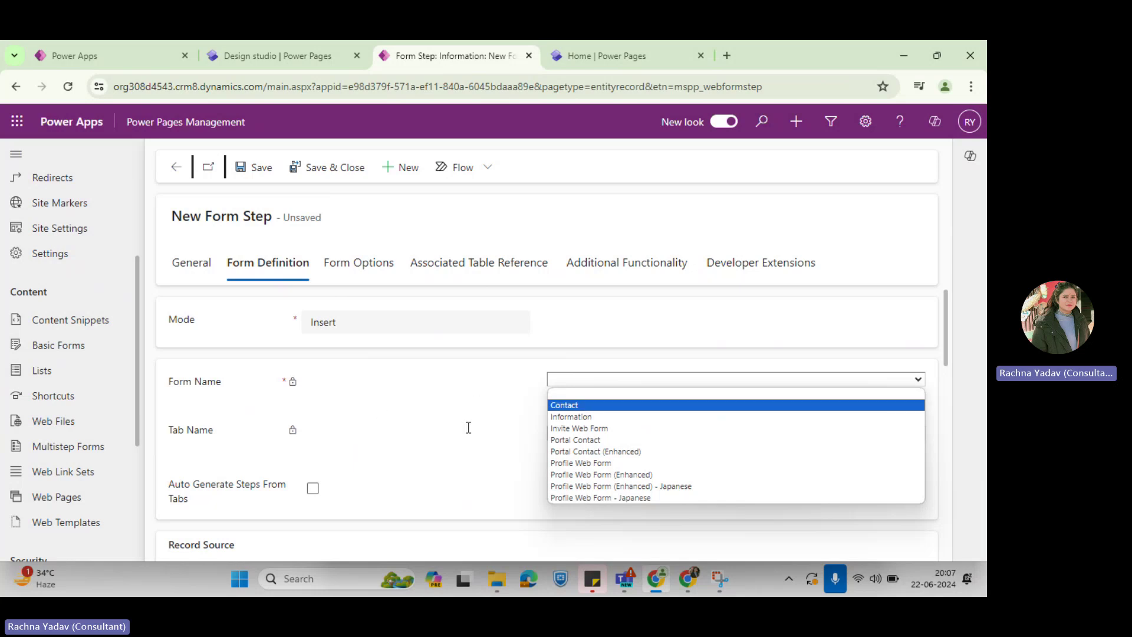
click(560, 416)
click(389, 426)
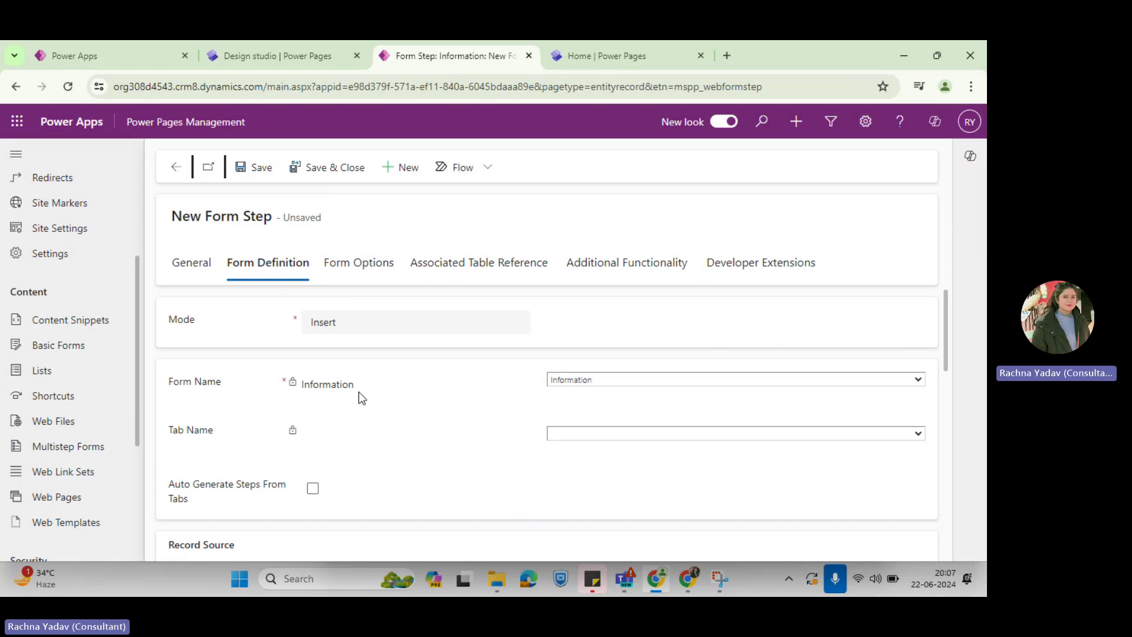
Review the available tab names, the form options and the chosen form name, ending on the step's general settings
click(642, 433)
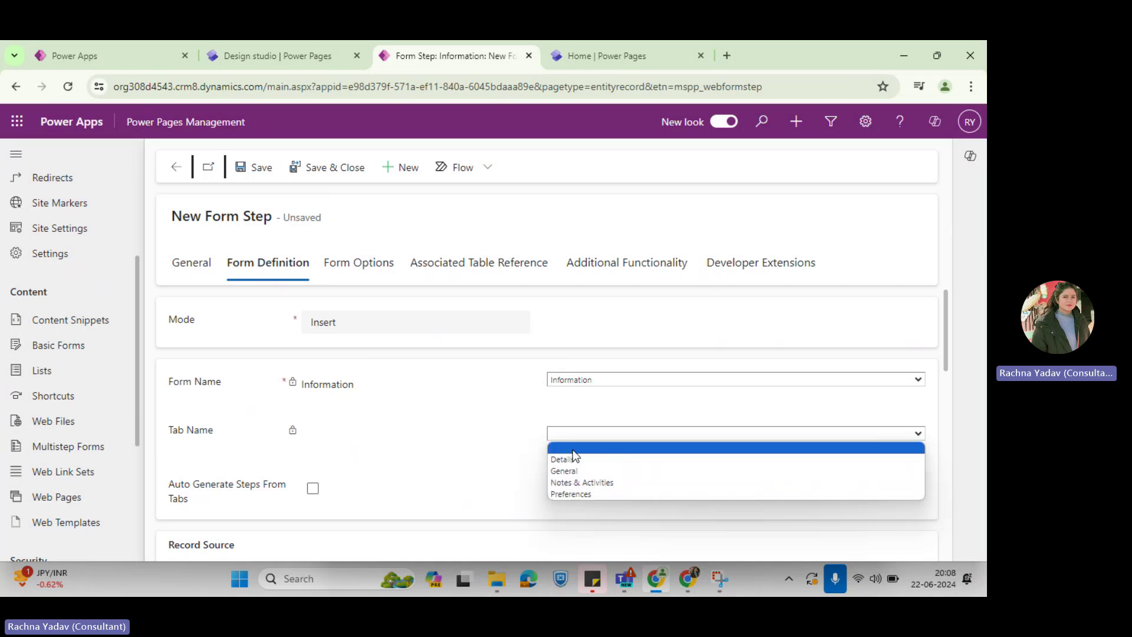
click(517, 413)
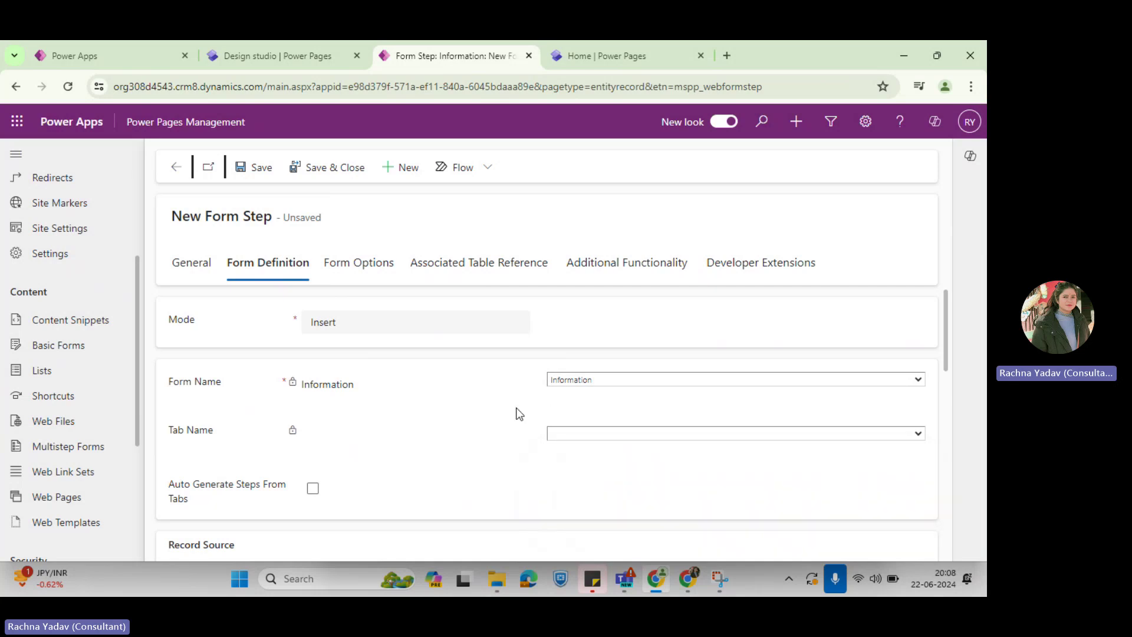
click(342, 267)
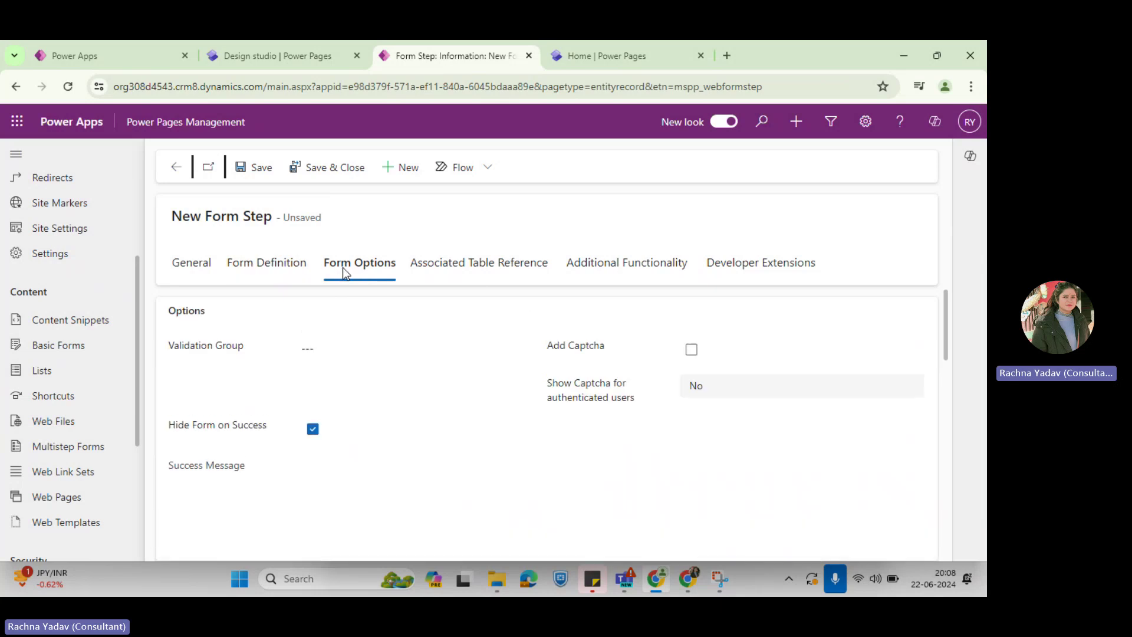
click(270, 276)
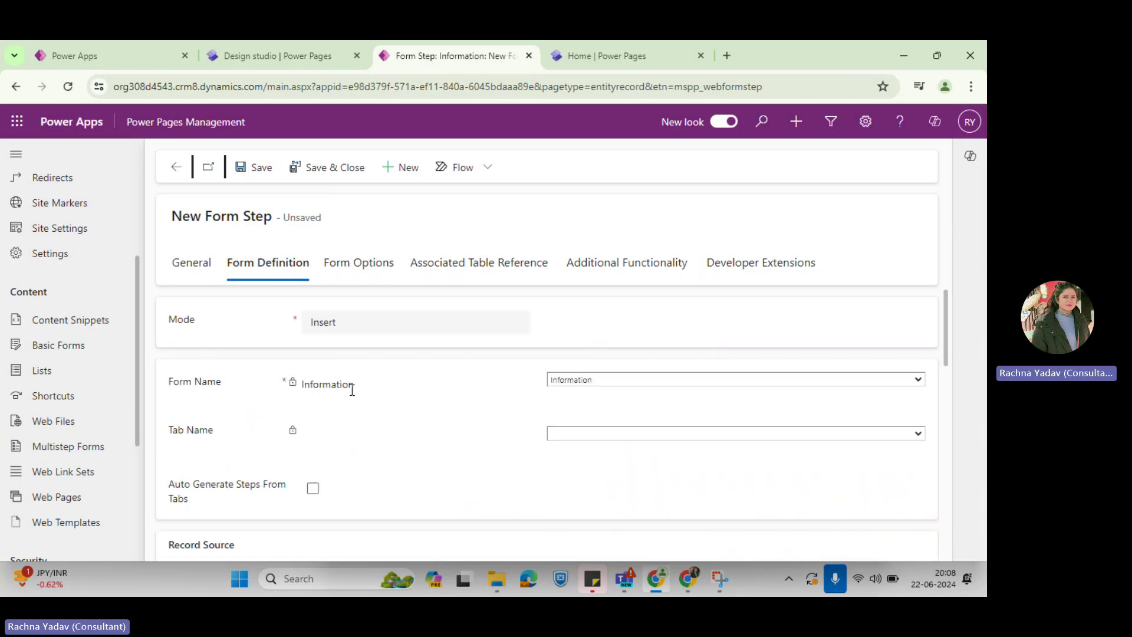
drag(348, 387, 294, 386)
click(192, 263)
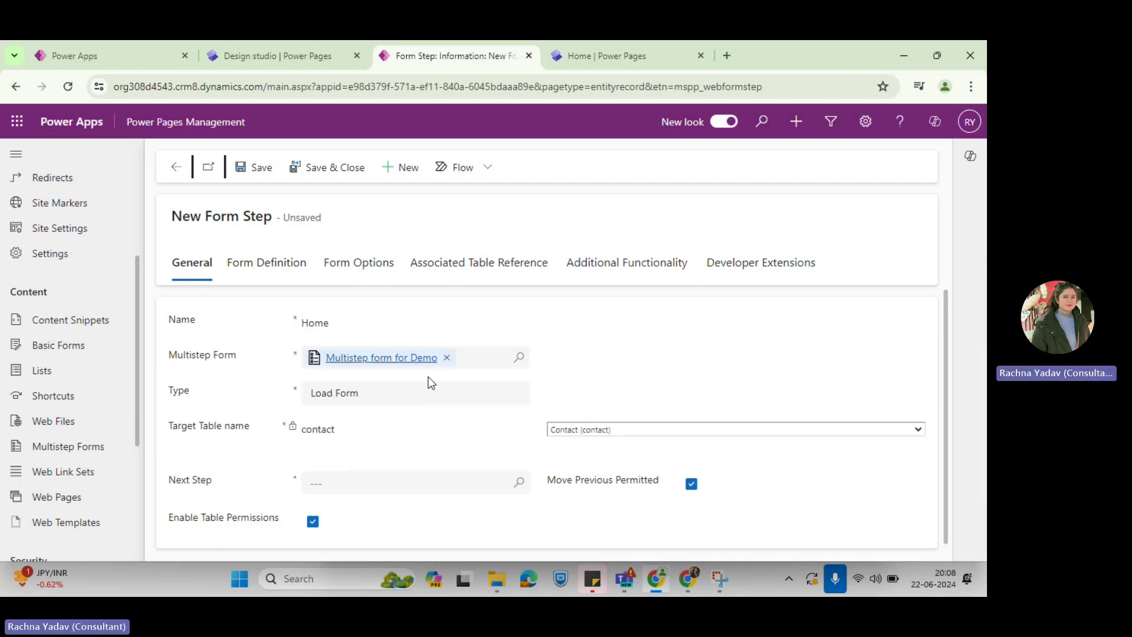
Set the Home step's type to Load Tab and bring up its form definition settings
click(422, 400)
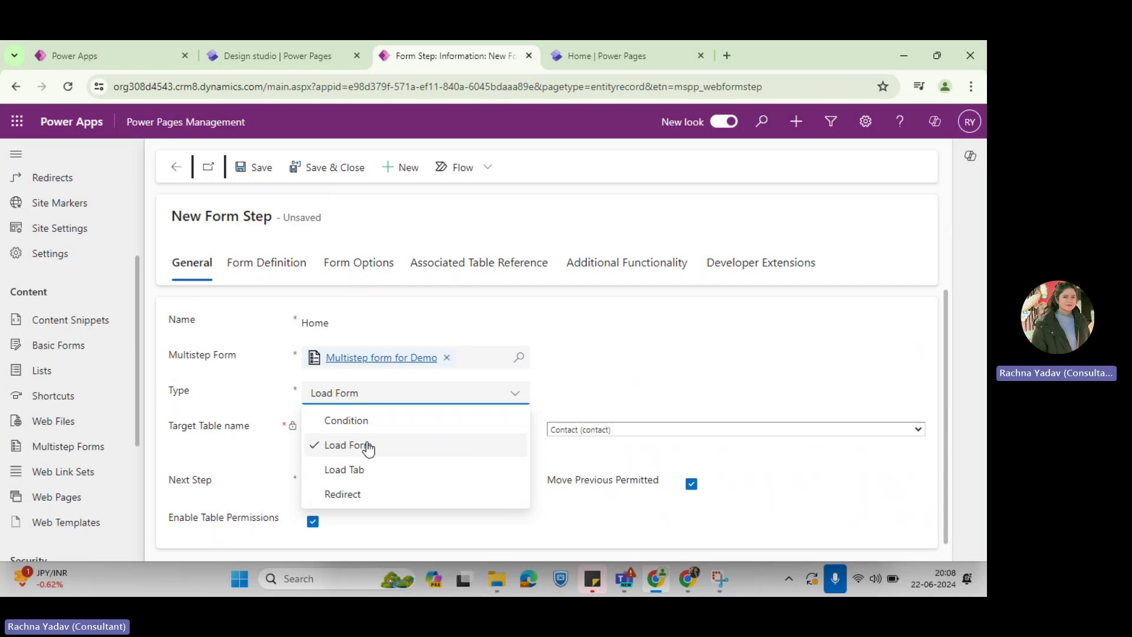
click(351, 457)
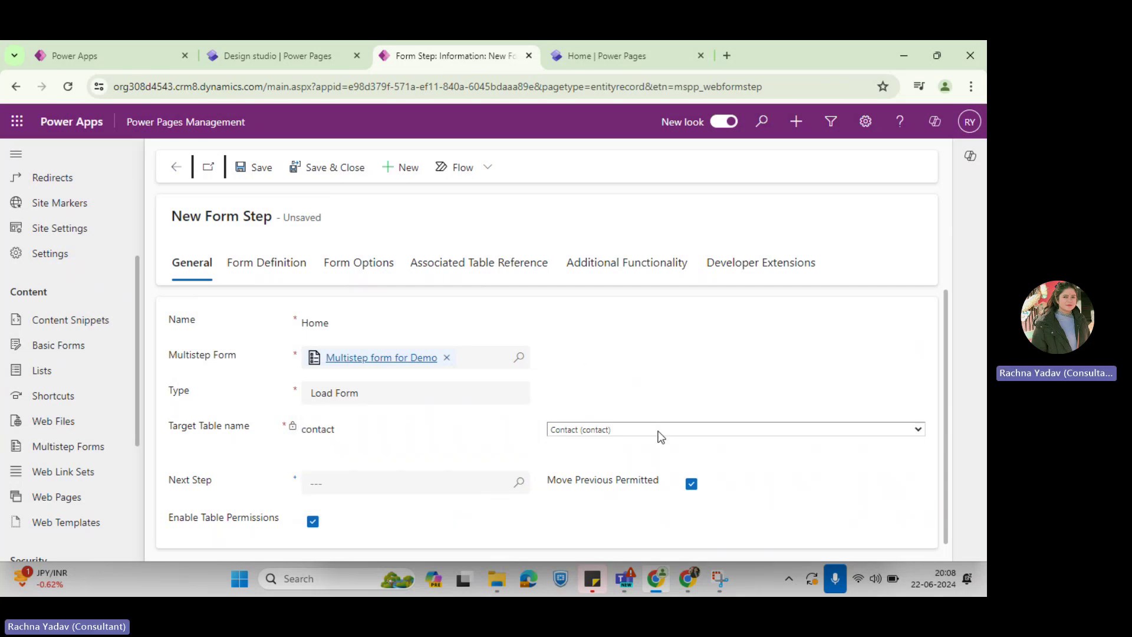
click(445, 401)
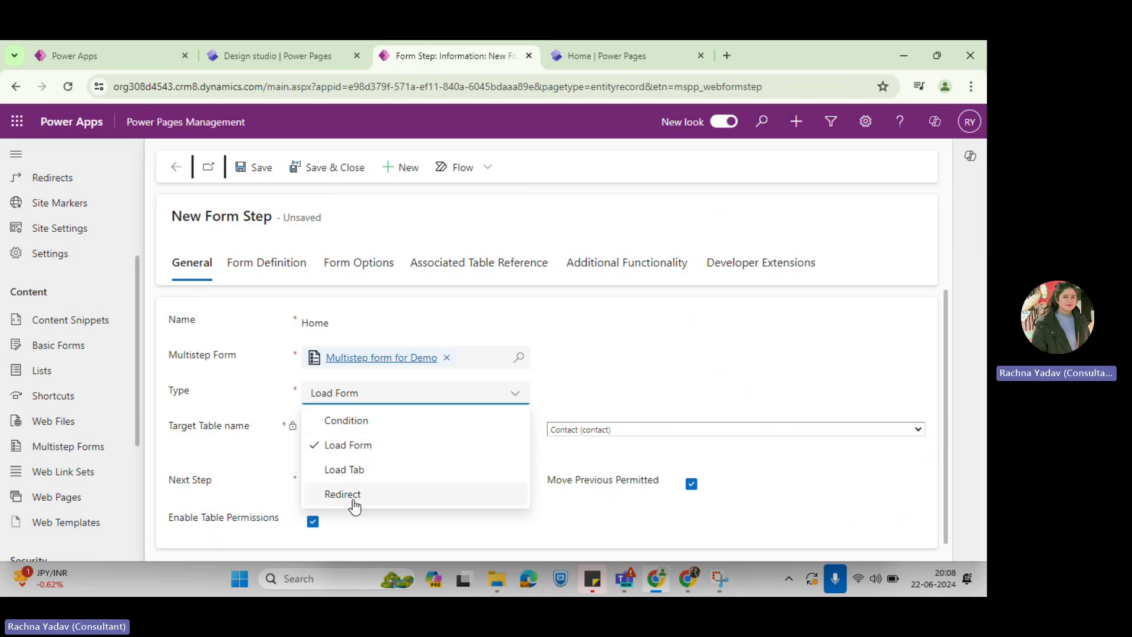
click(371, 471)
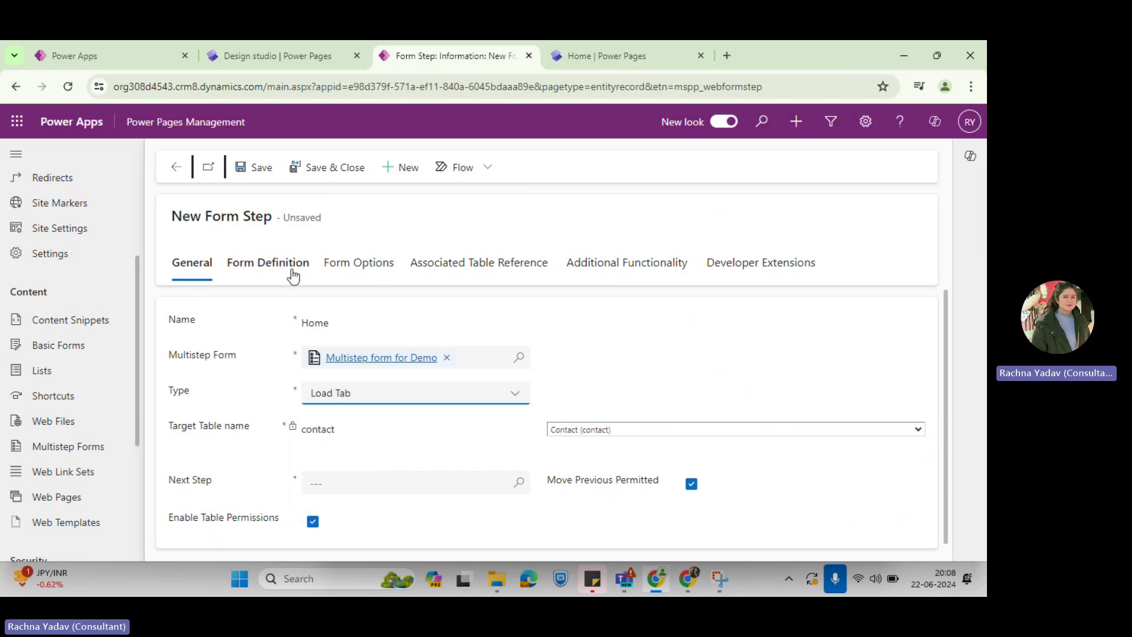
click(252, 265)
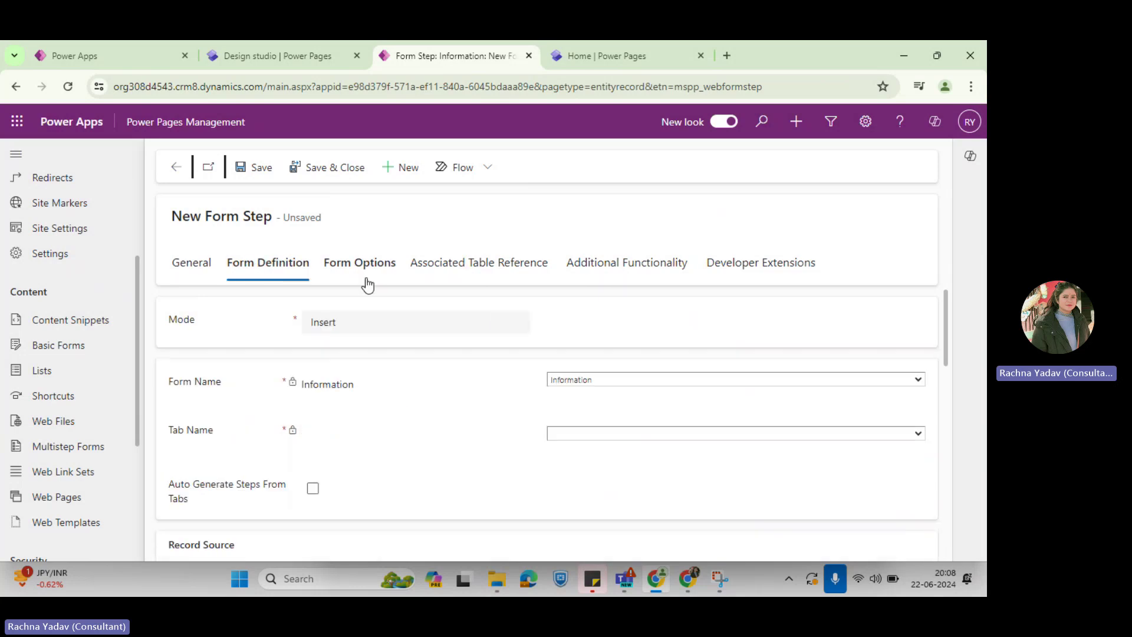
Select the Information form and the General tab in the Home step's form definition
click(616, 380)
click(576, 416)
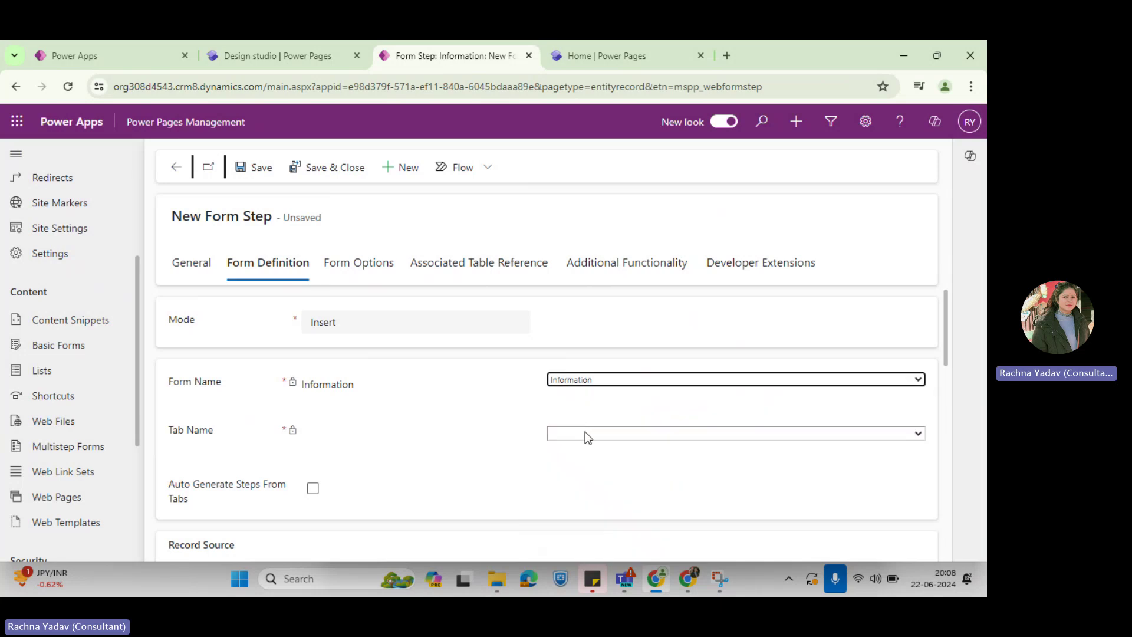
click(584, 433)
click(571, 471)
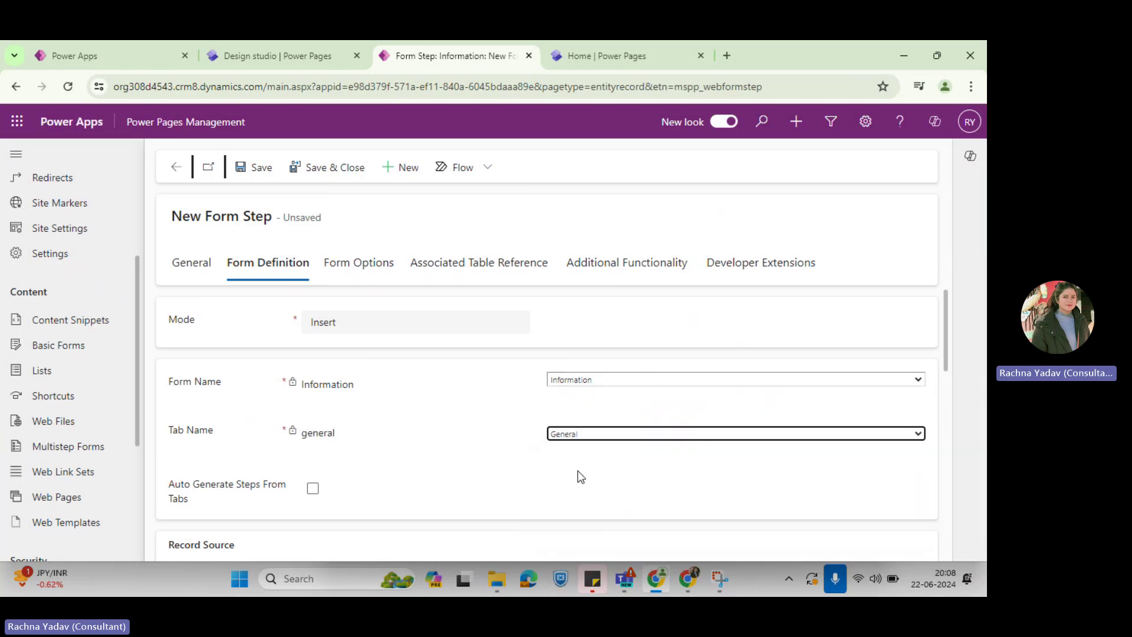
click(624, 434)
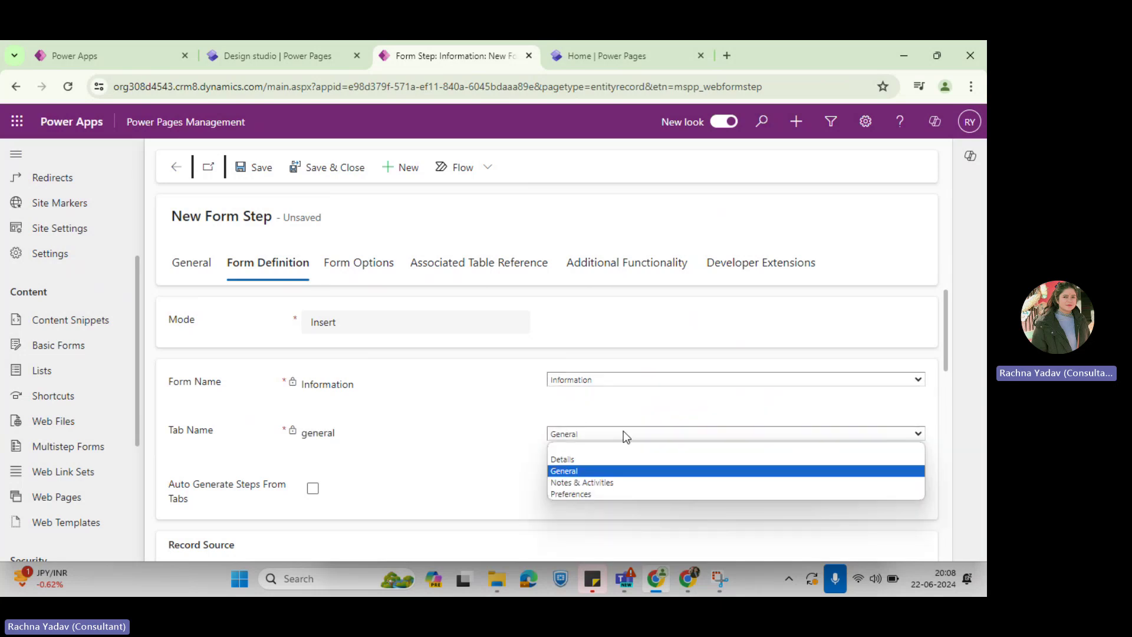
click(573, 471)
scroll(488, 425, down, 1)
scroll(296, 355, up, 1)
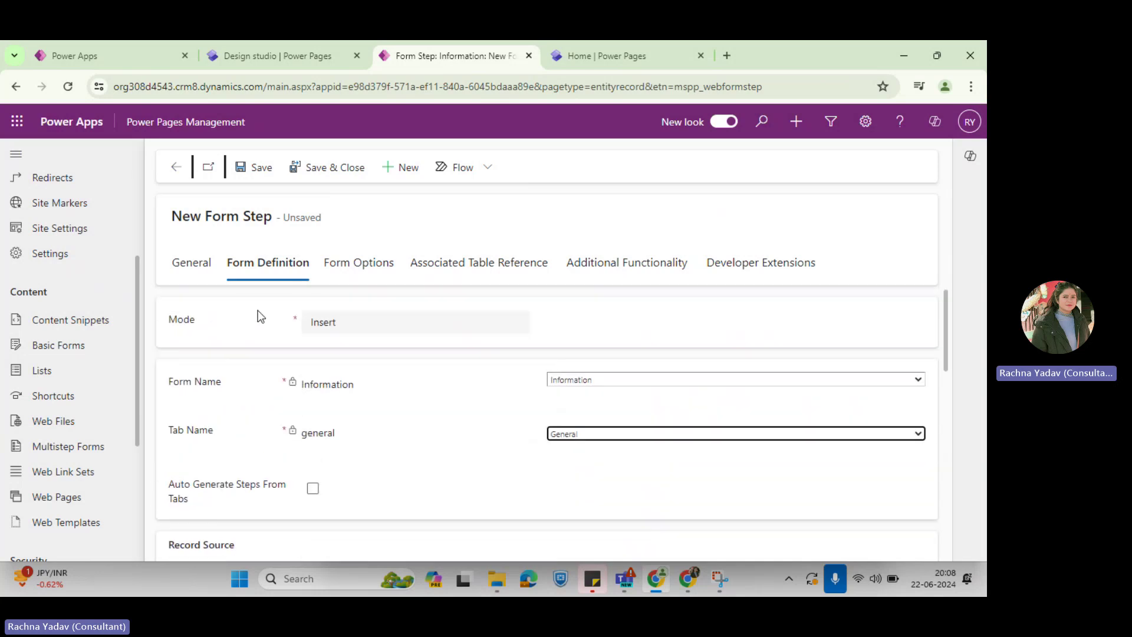
Set the Home step's type to Load Form
click(192, 280)
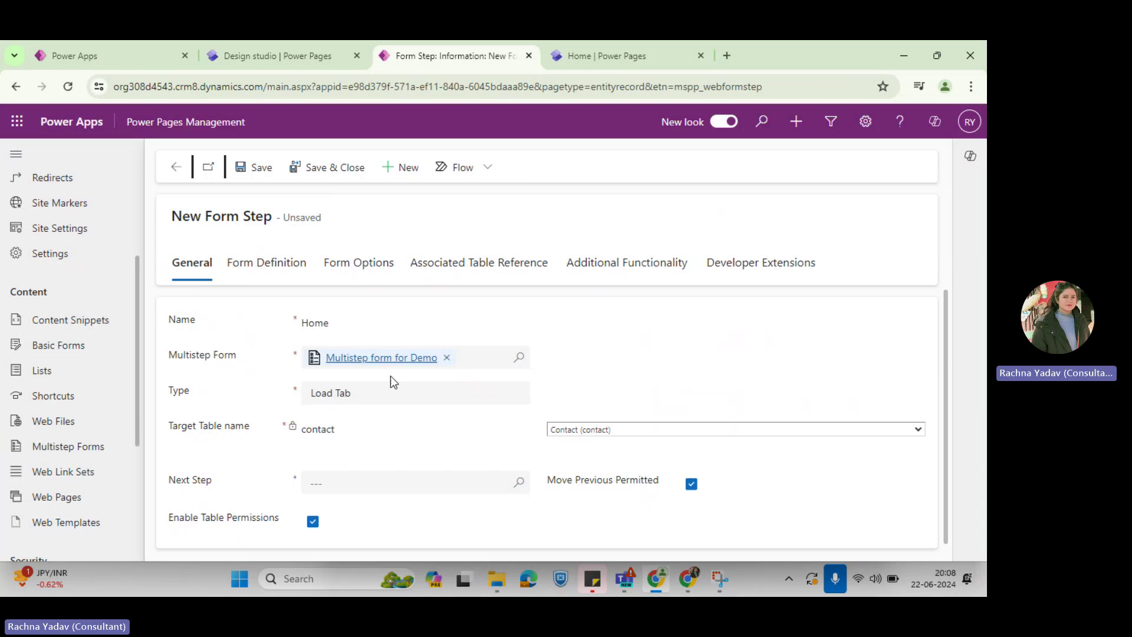
click(397, 393)
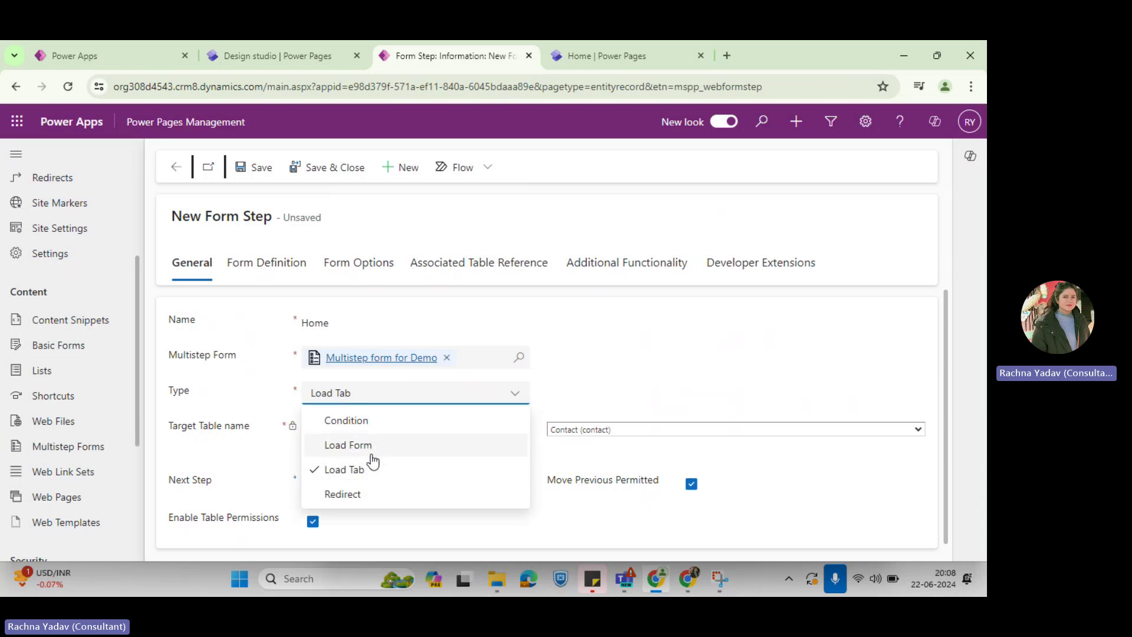
click(369, 450)
Keep Information as the Home step's form, clear its tab name and save the step
click(278, 268)
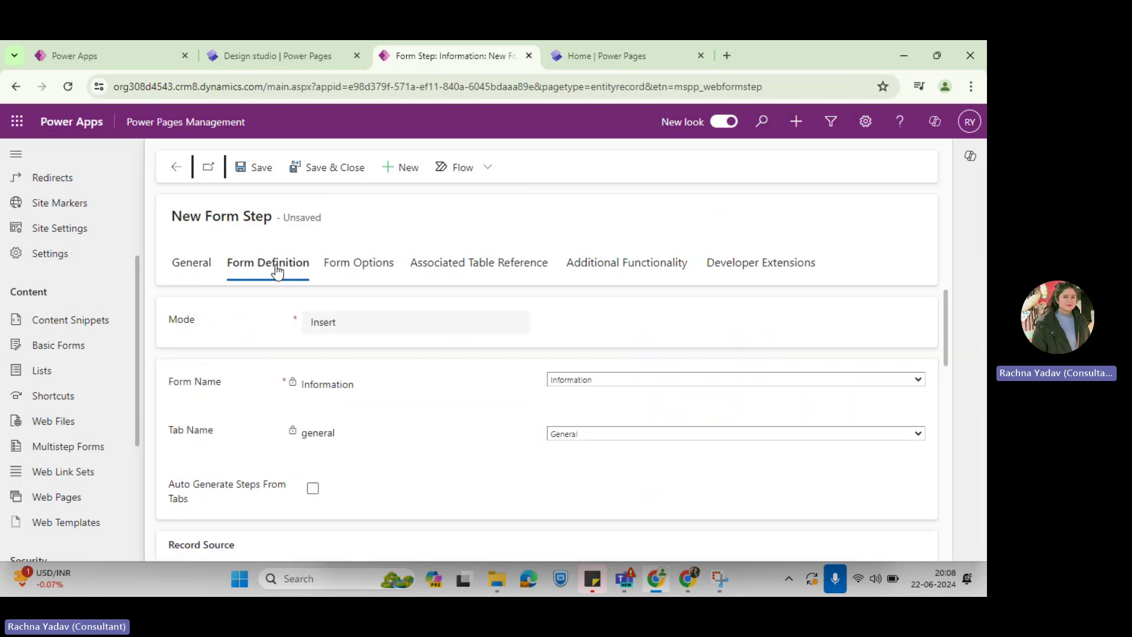
click(620, 382)
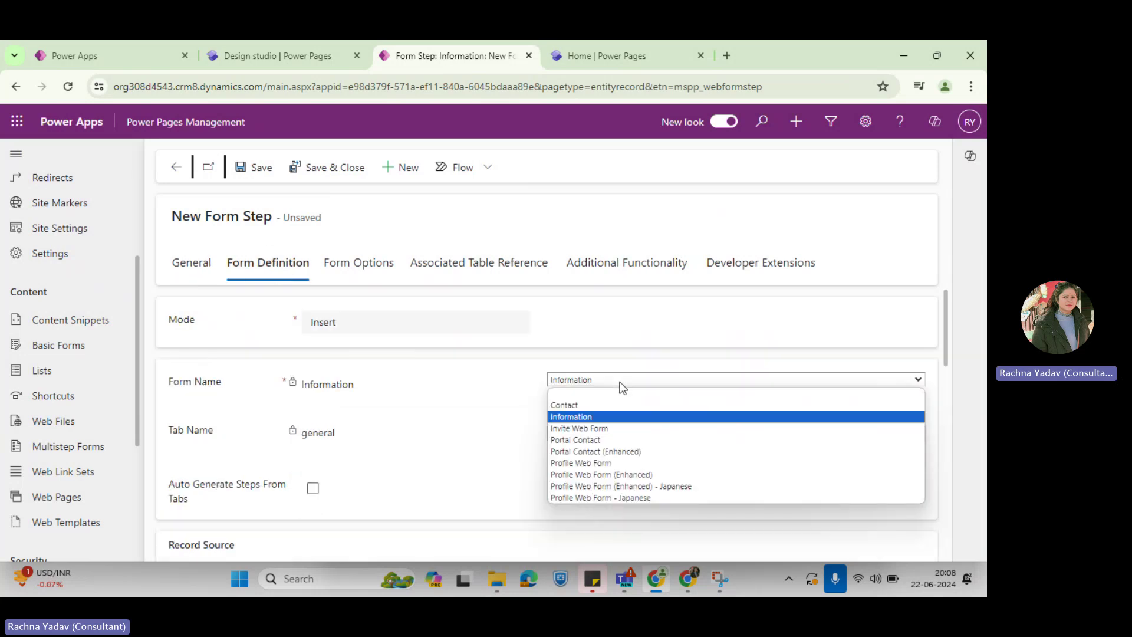
click(570, 416)
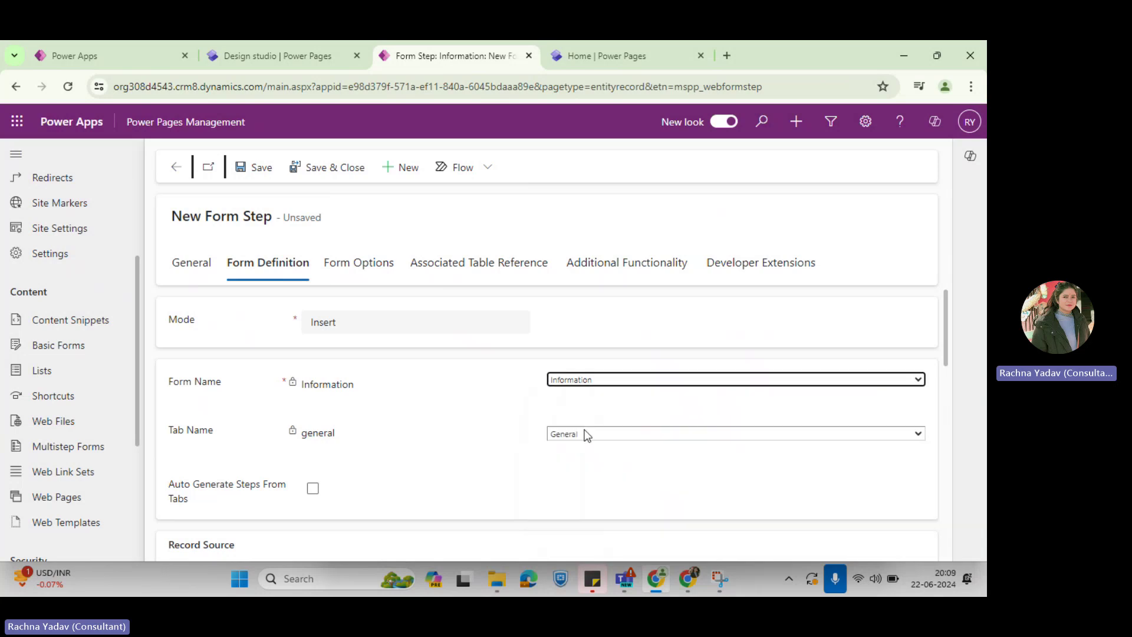
click(585, 433)
click(582, 447)
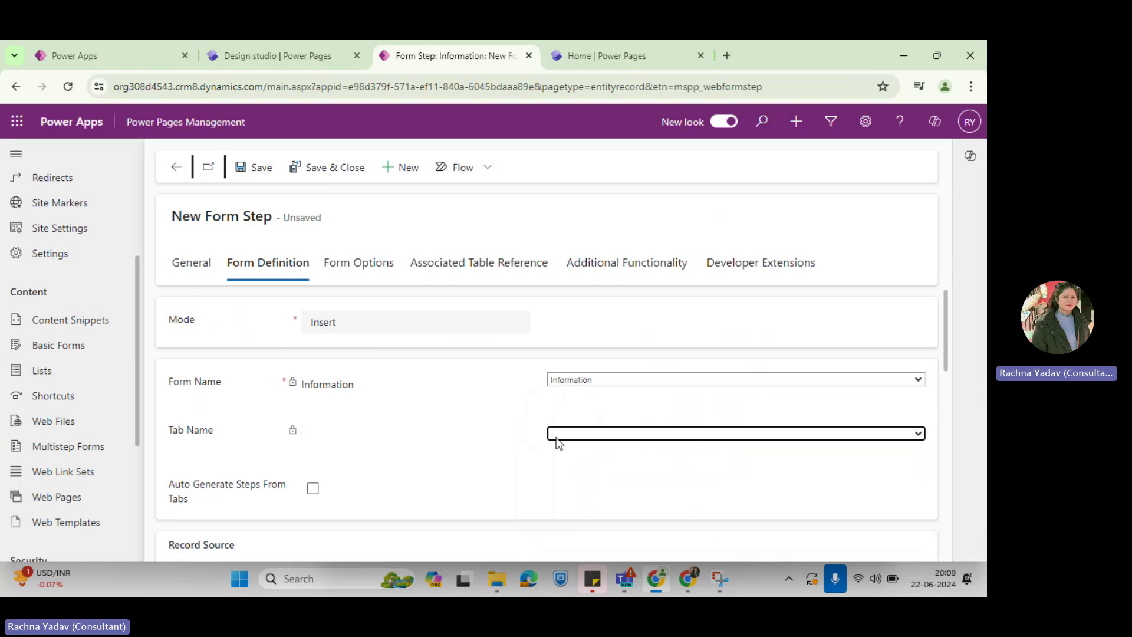
click(193, 270)
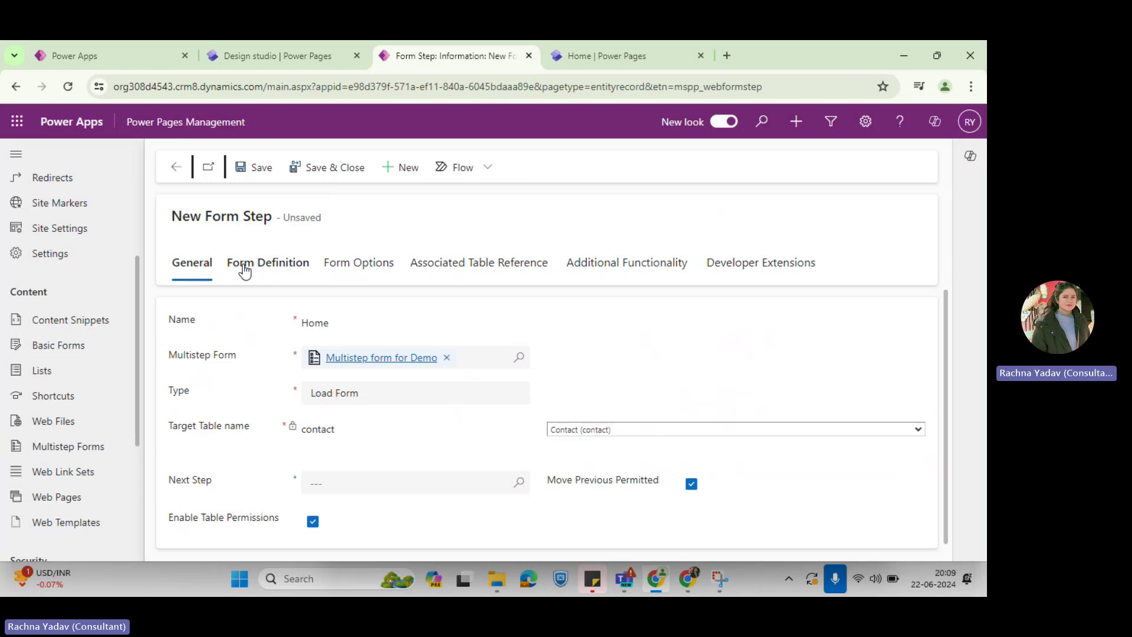
click(263, 170)
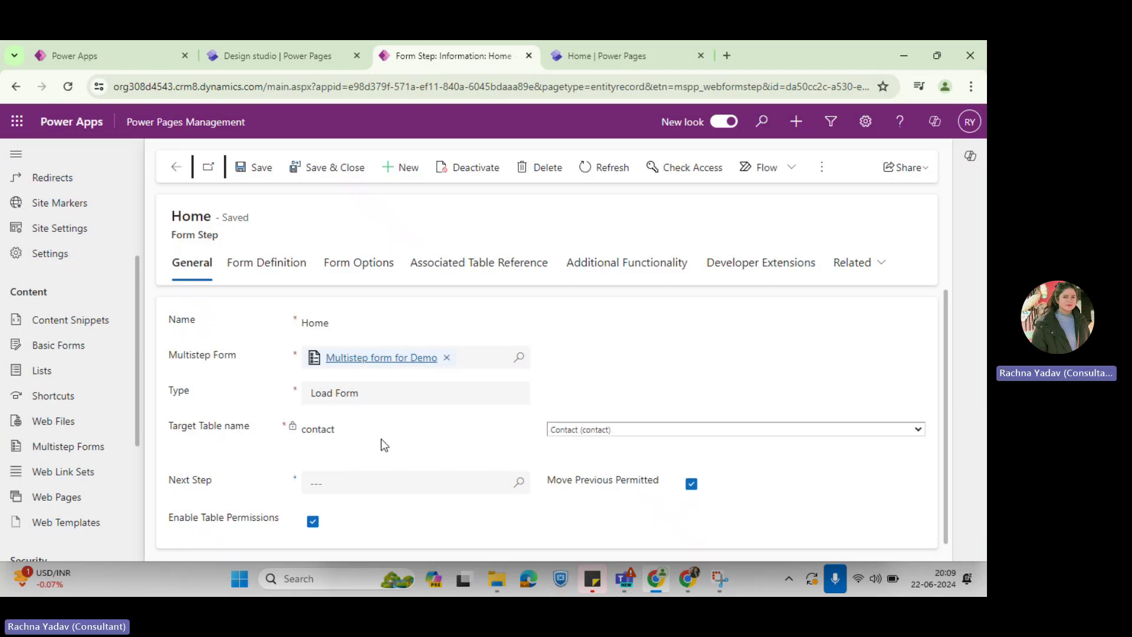
Create a new form step from the Home step's Next Step lookup and clear the prefilled next step
click(420, 480)
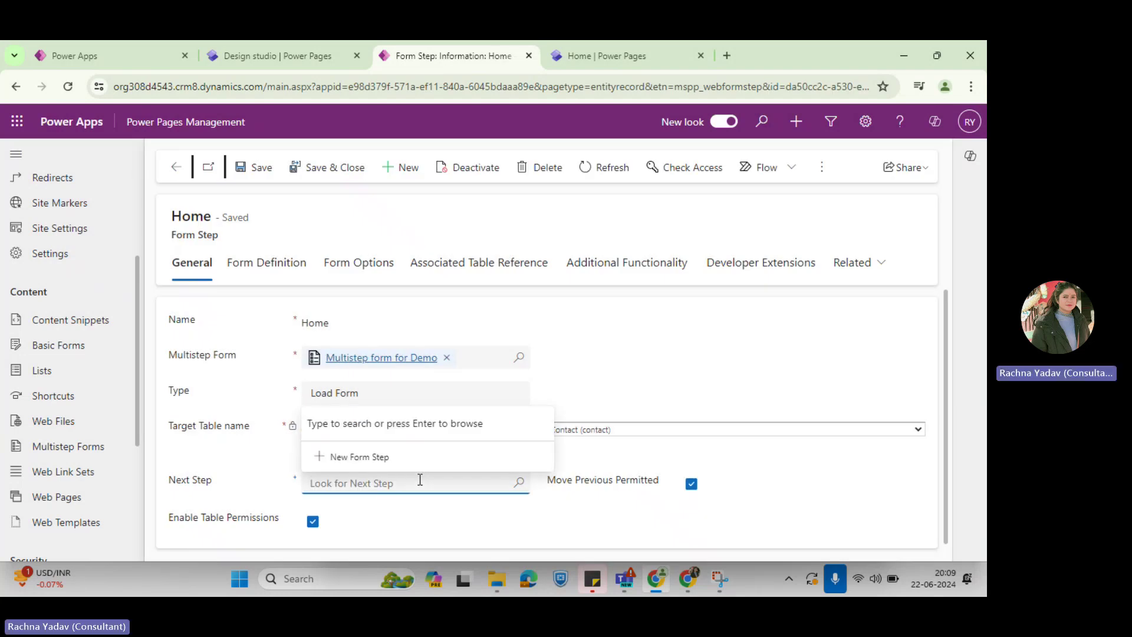
click(362, 458)
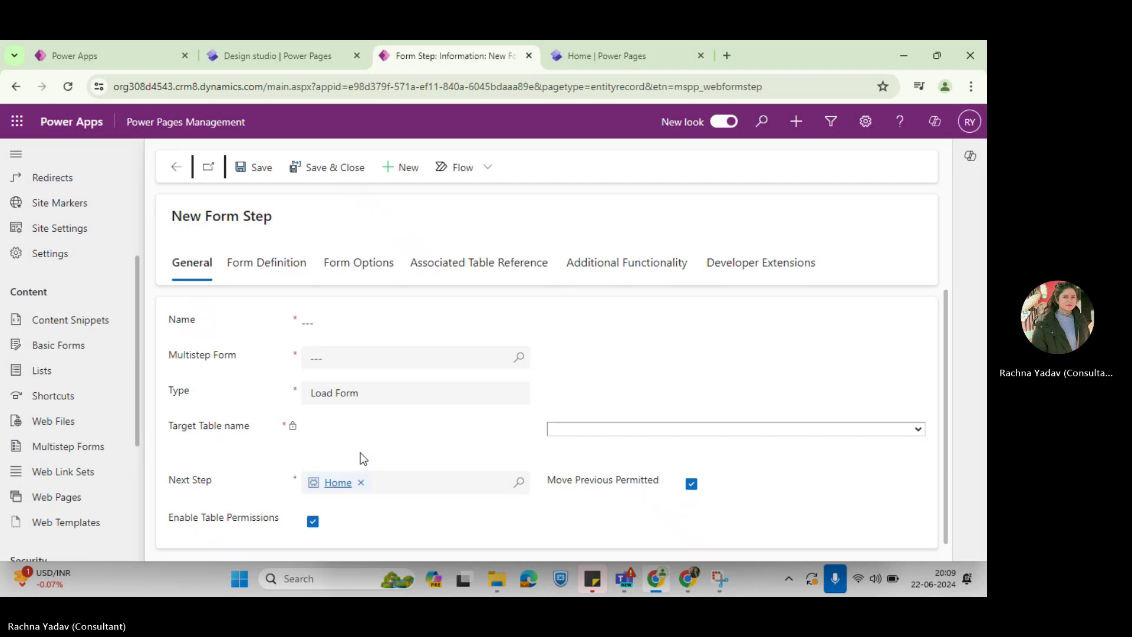
click(360, 482)
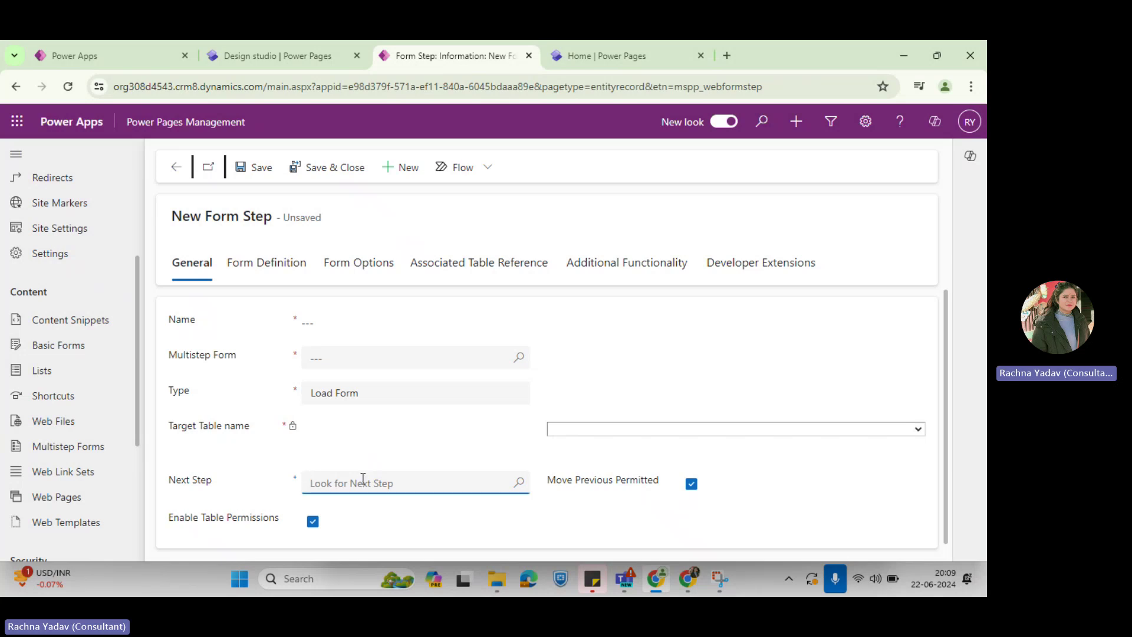
Name the new form step Account and assign it to Multistep form for Demo
click(351, 329)
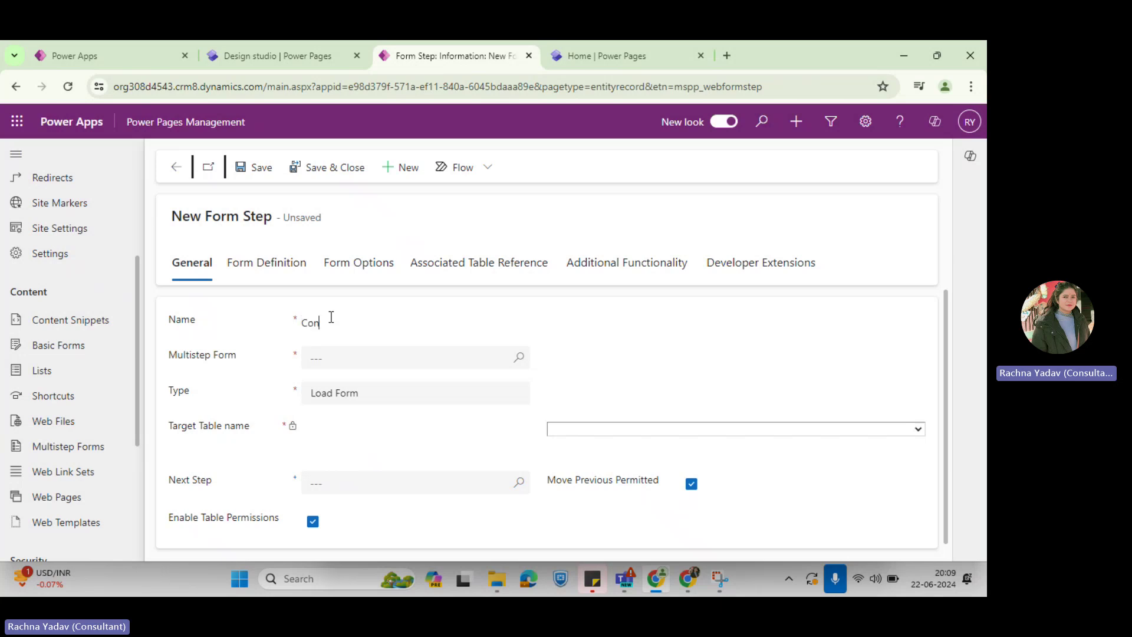
click(330, 359)
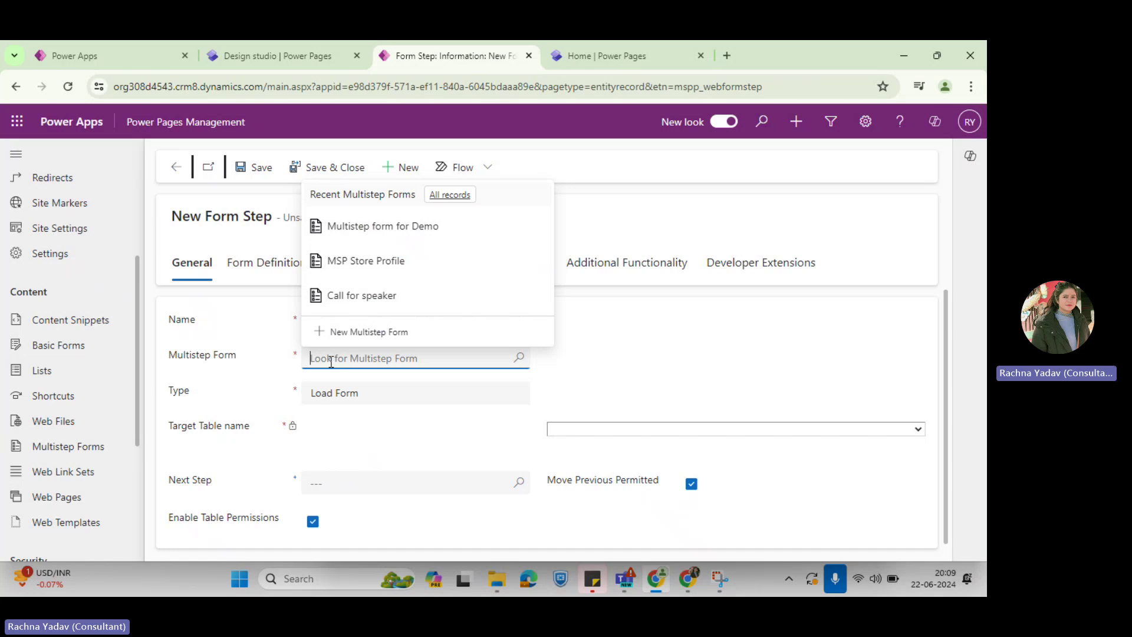
click(253, 340)
drag(356, 324, 275, 331)
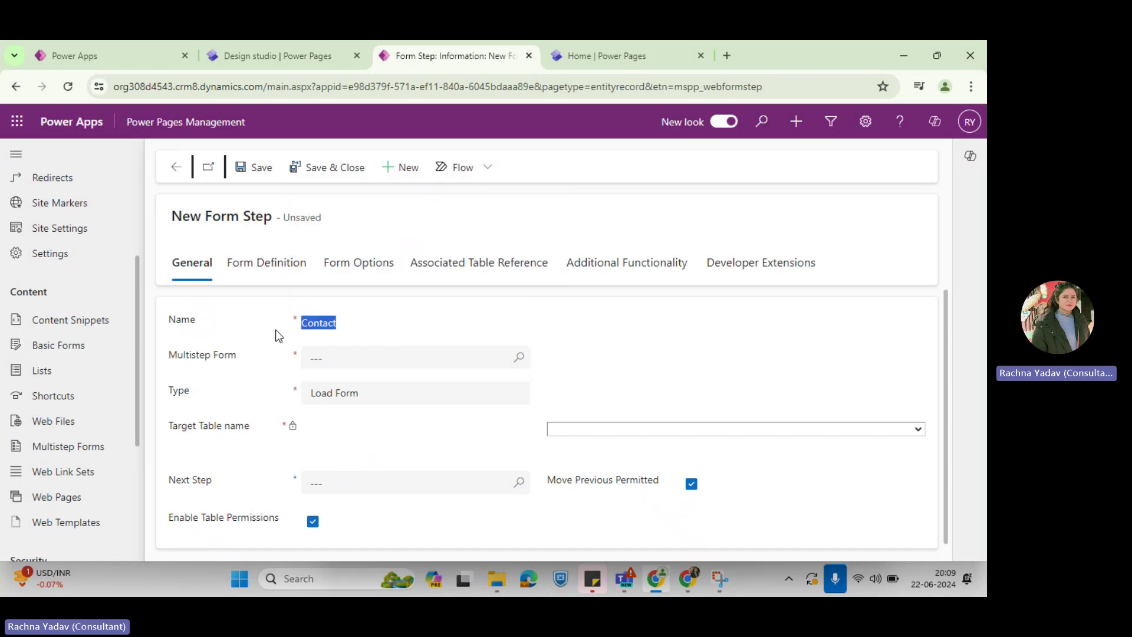
key(BackSpace)
text(Account)
click(348, 357)
click(348, 356)
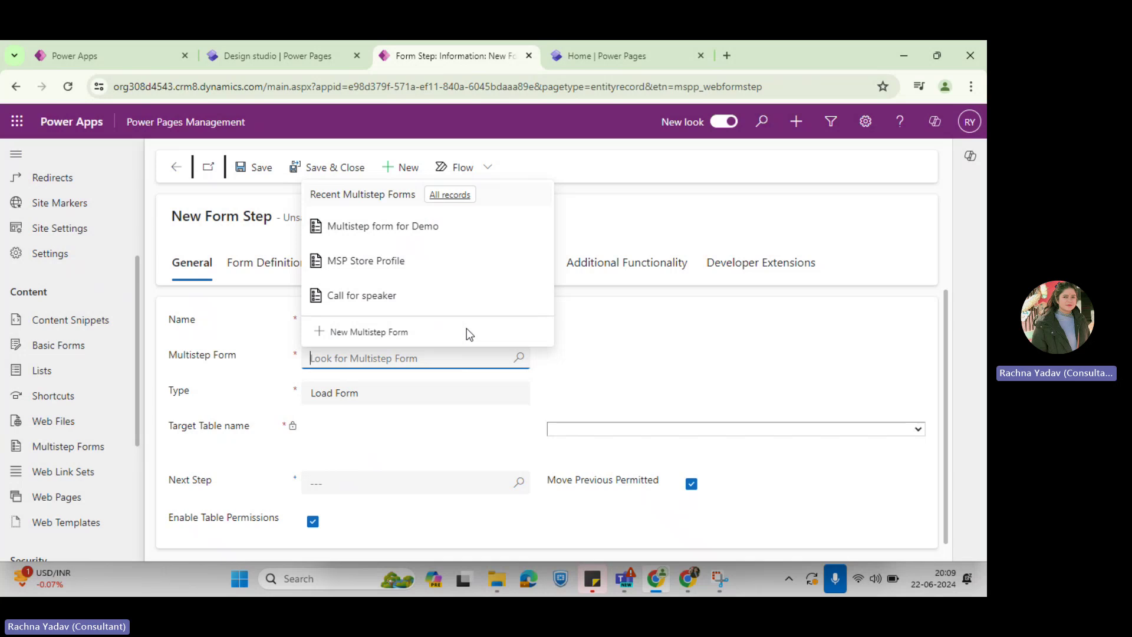
click(391, 228)
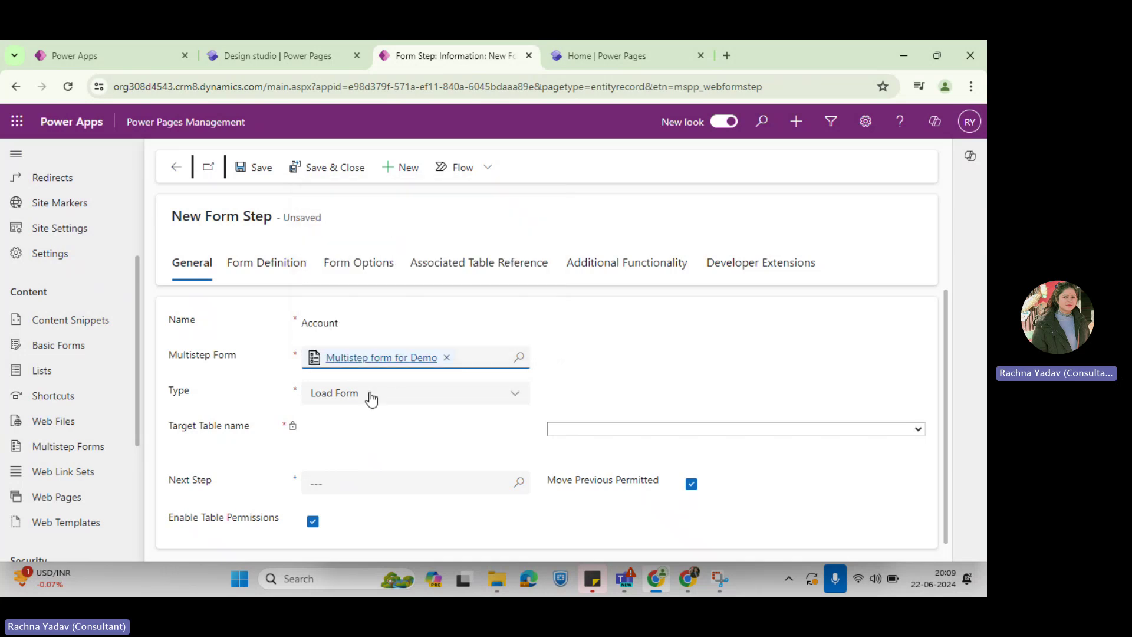
Set the Account step's target table to Account (account) with Load Form as its type
click(574, 428)
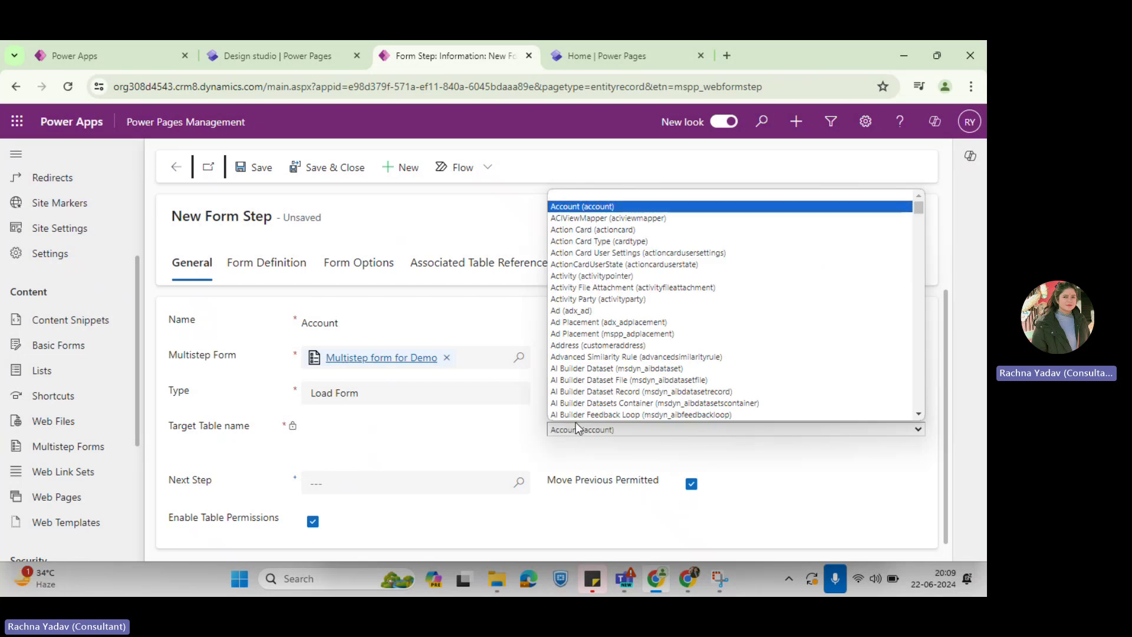
click(575, 422)
click(366, 394)
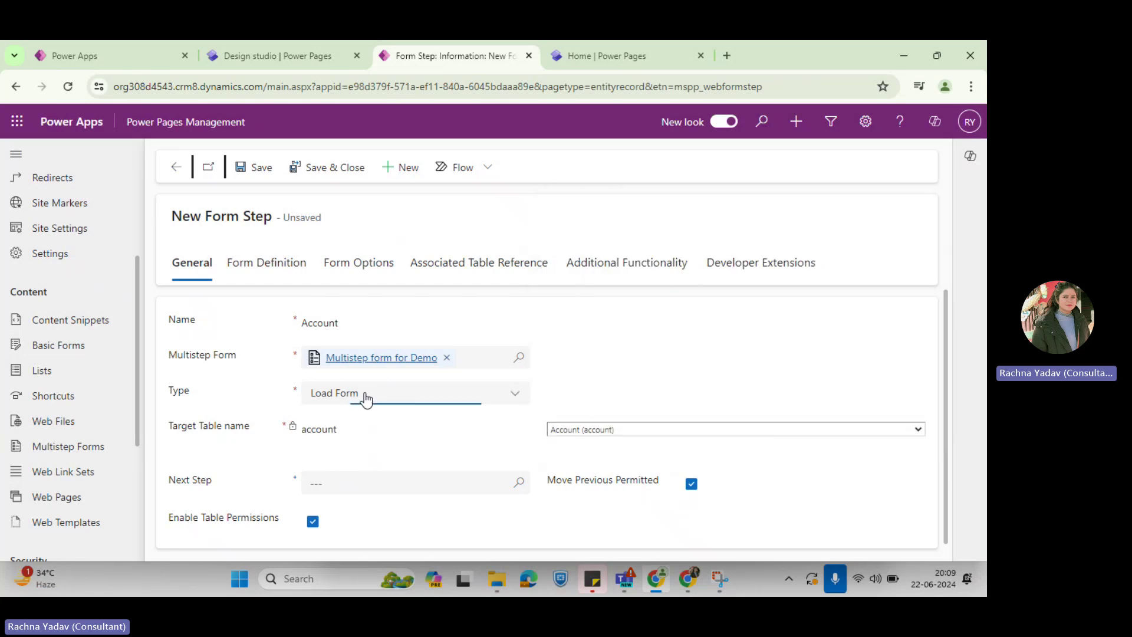
click(364, 451)
Choose Account as the form name in the Account step's form definition and save the step
click(286, 275)
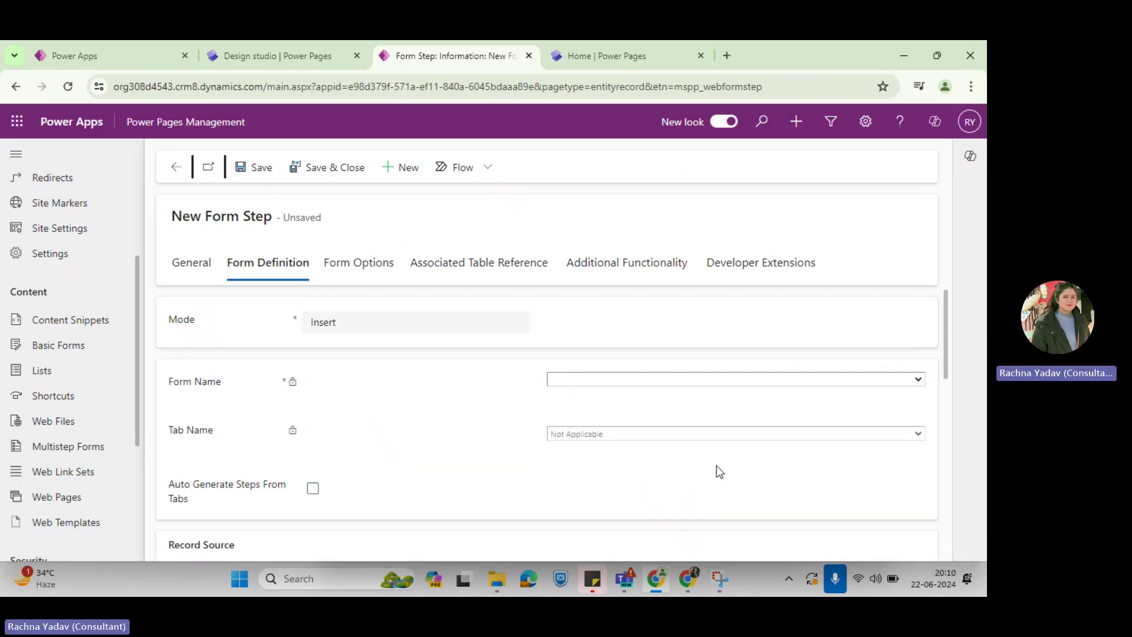
click(654, 380)
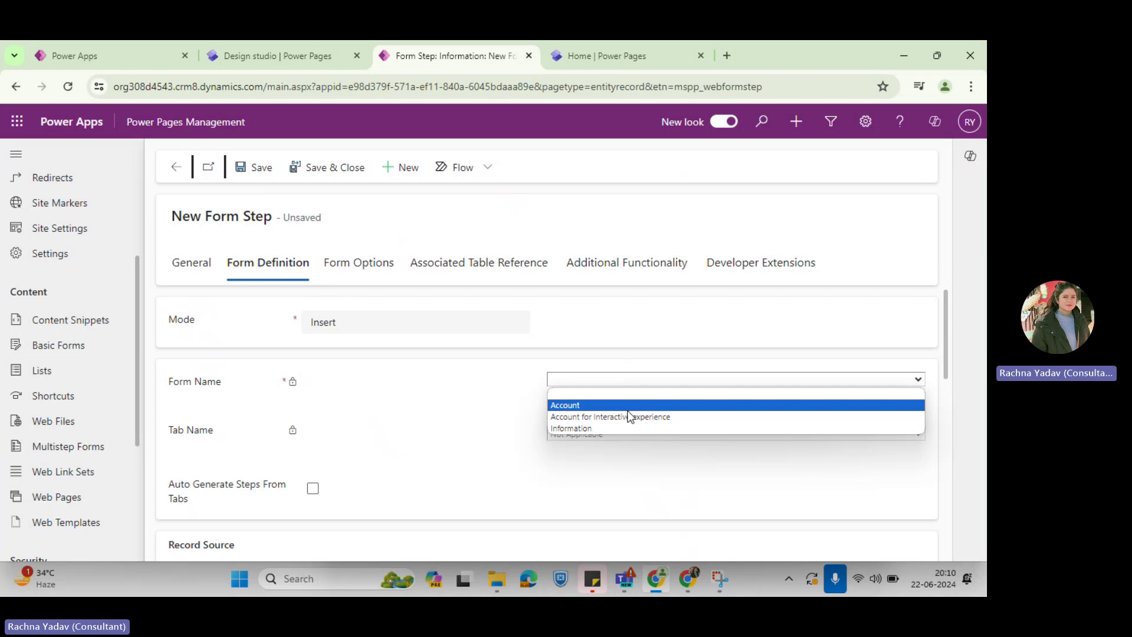
click(629, 411)
click(256, 167)
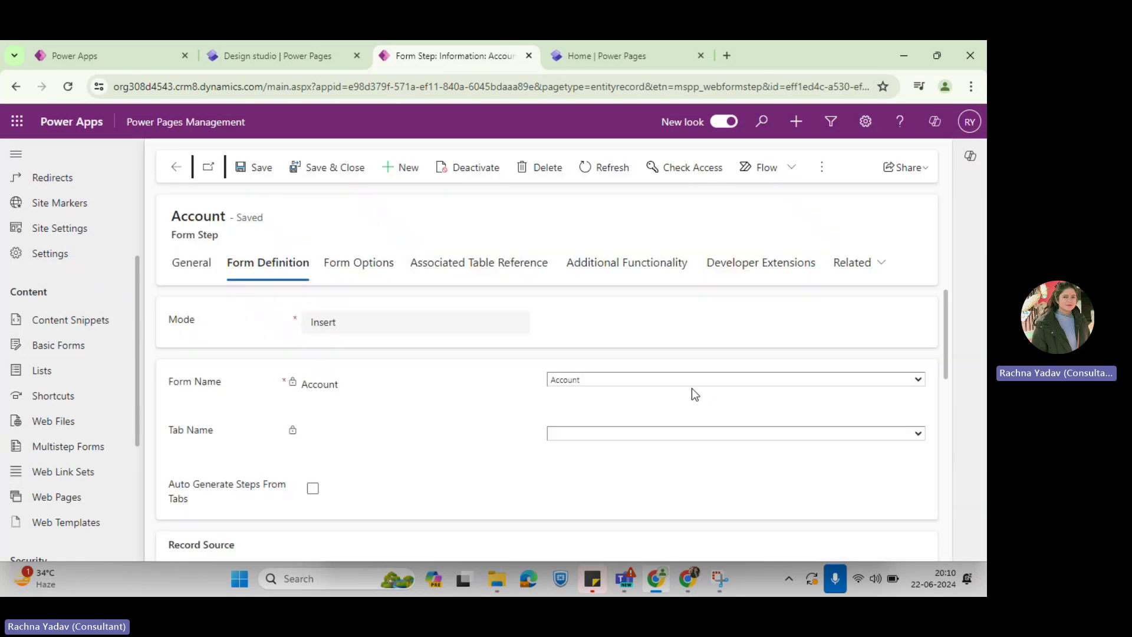
click(691, 383)
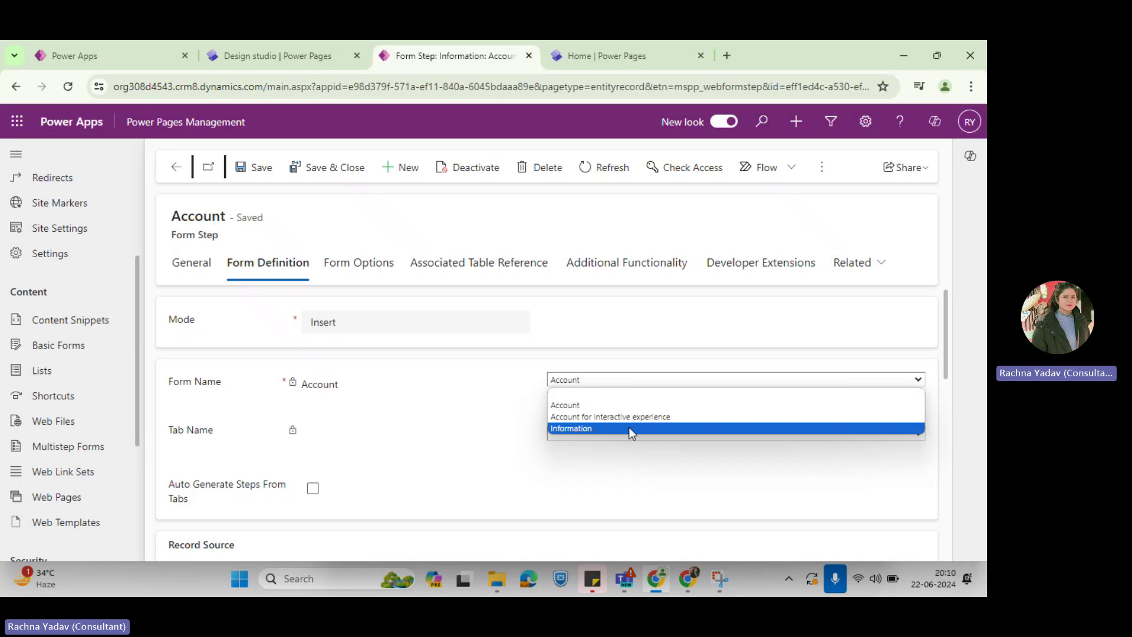
click(405, 340)
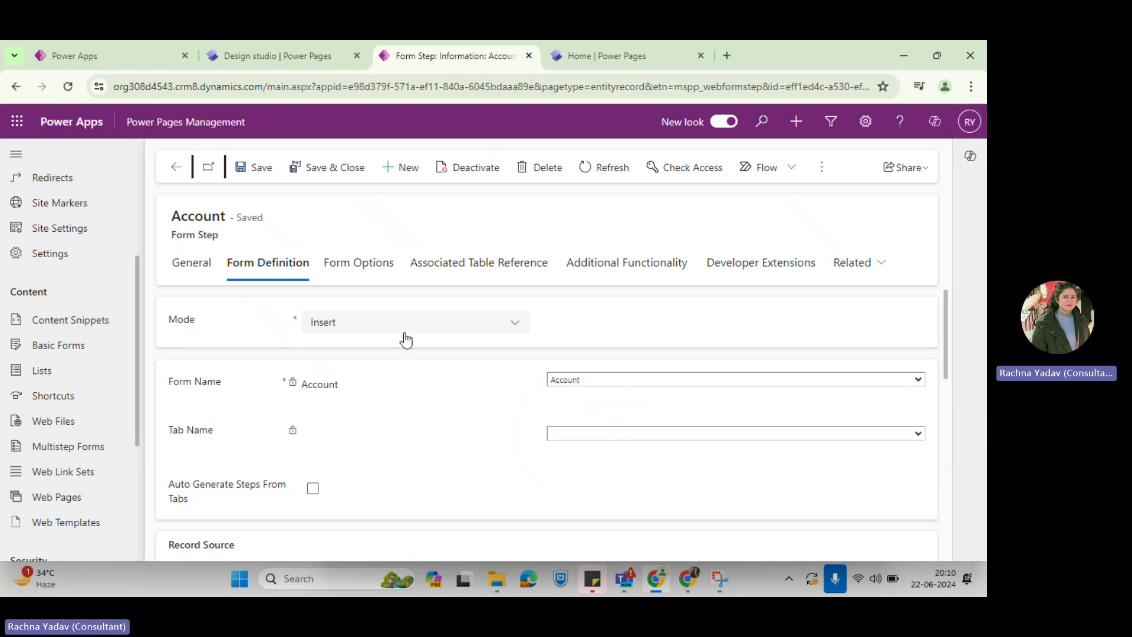
Create another new form step from the Account step's Next Step lookup
click(192, 263)
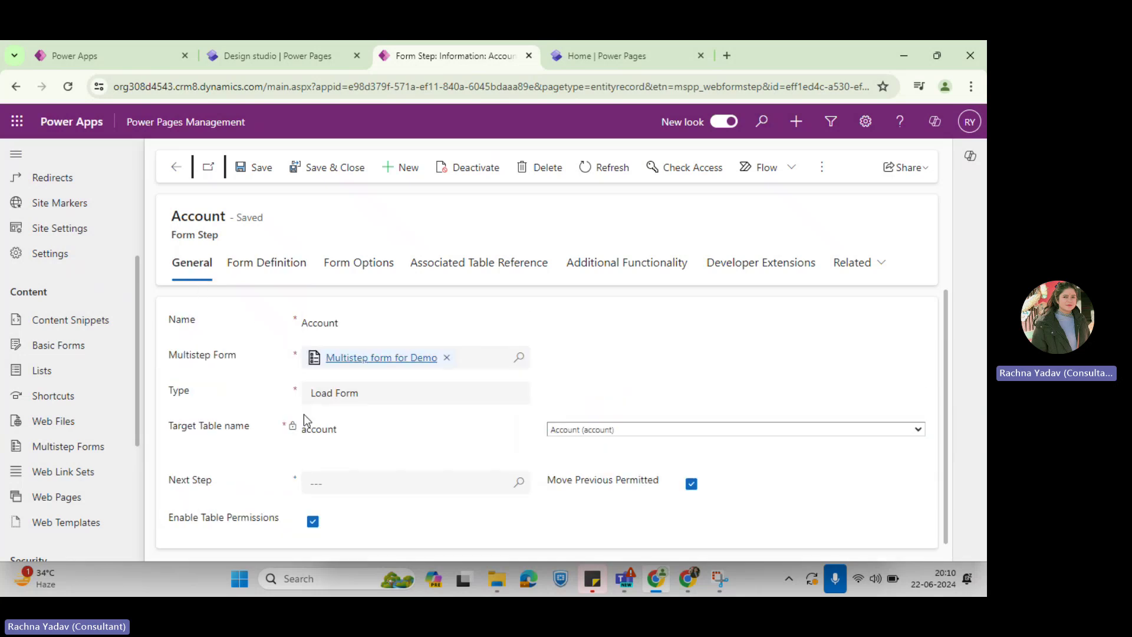
click(375, 475)
click(342, 459)
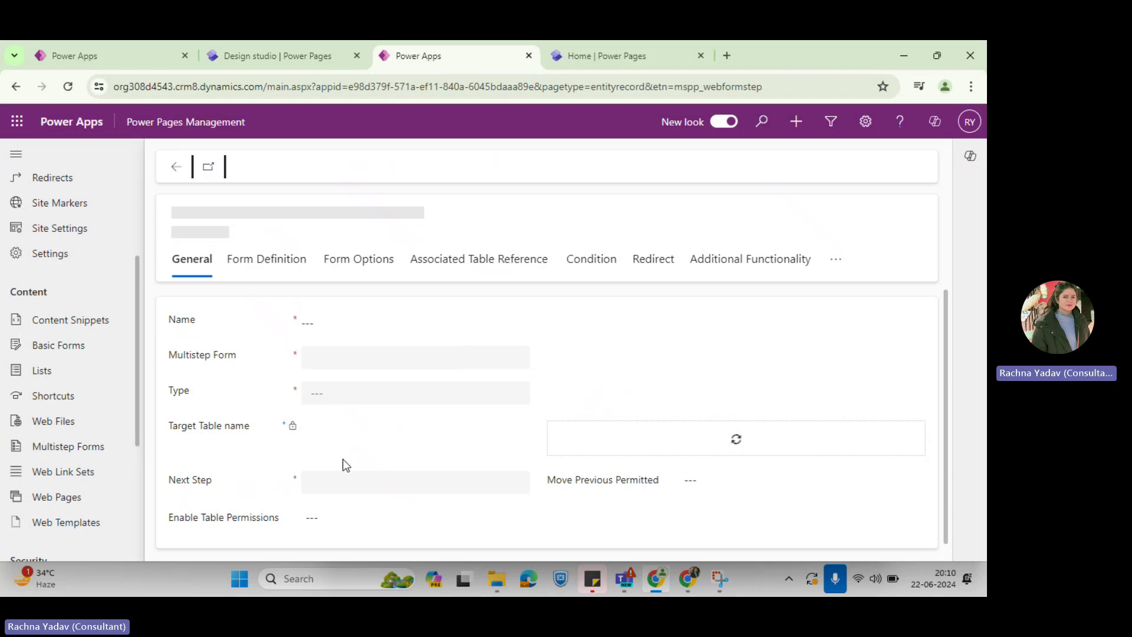
Name the new form step Contact Us and assign it to Multistep form for Demo
click(359, 326)
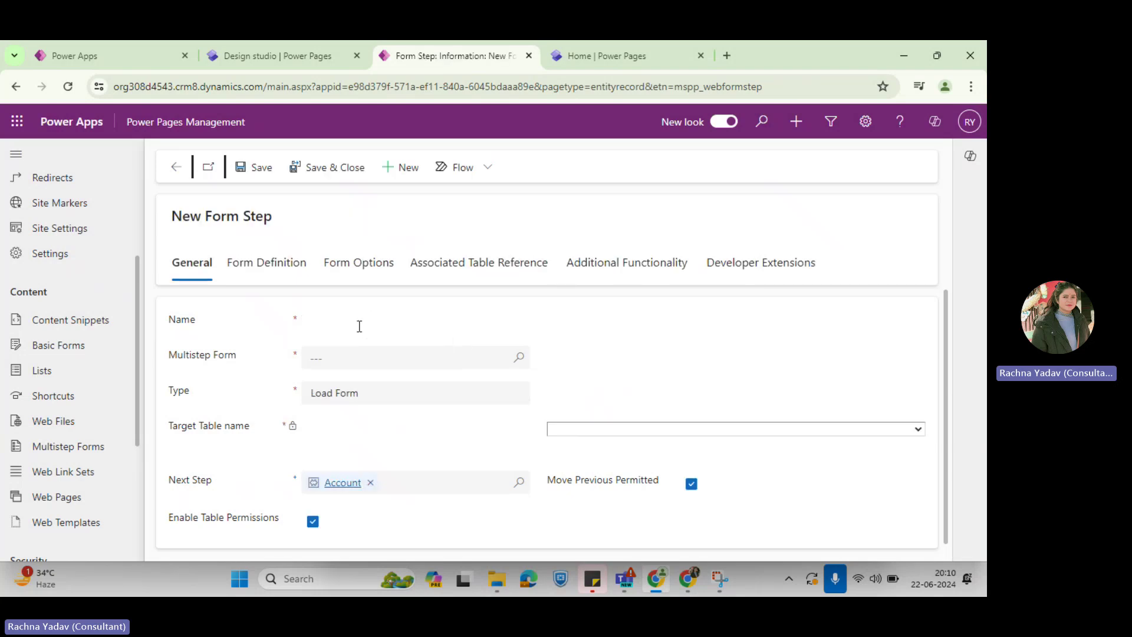
text(Conyt)
click(327, 357)
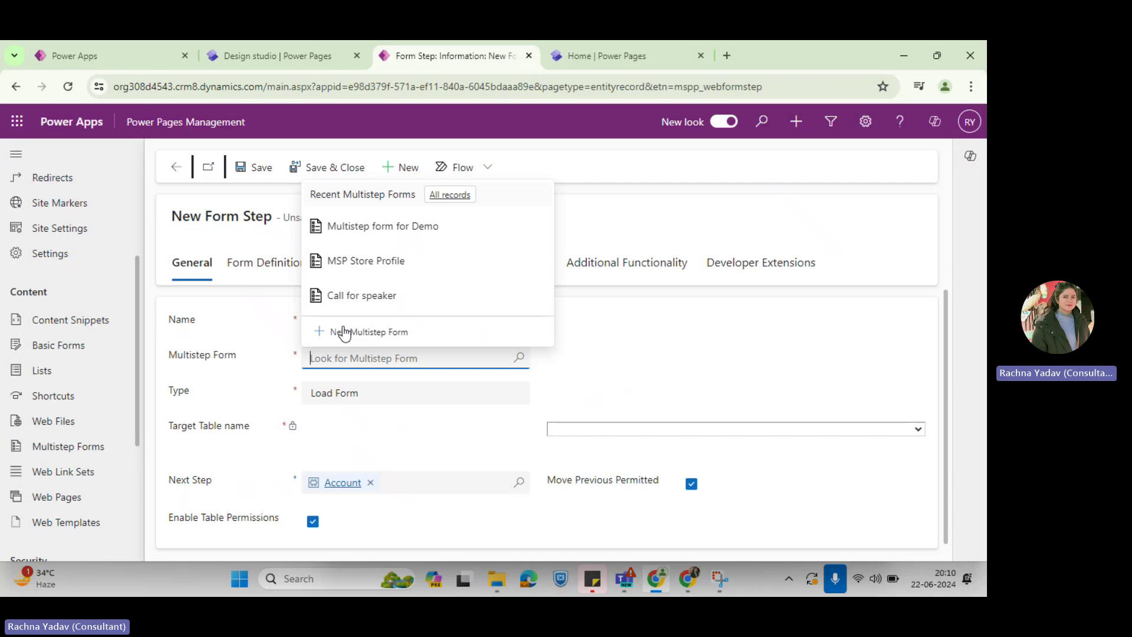
click(463, 234)
Set the Contact Us step's target table to Contact (contact) and bring up its form definition settings
click(632, 432)
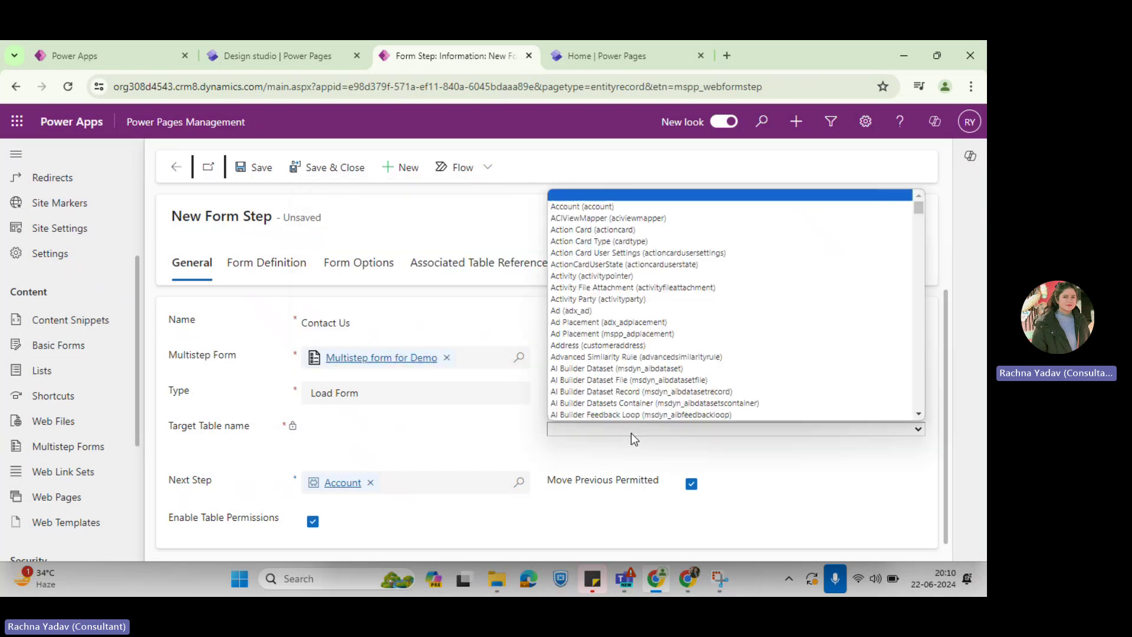
text(contact)
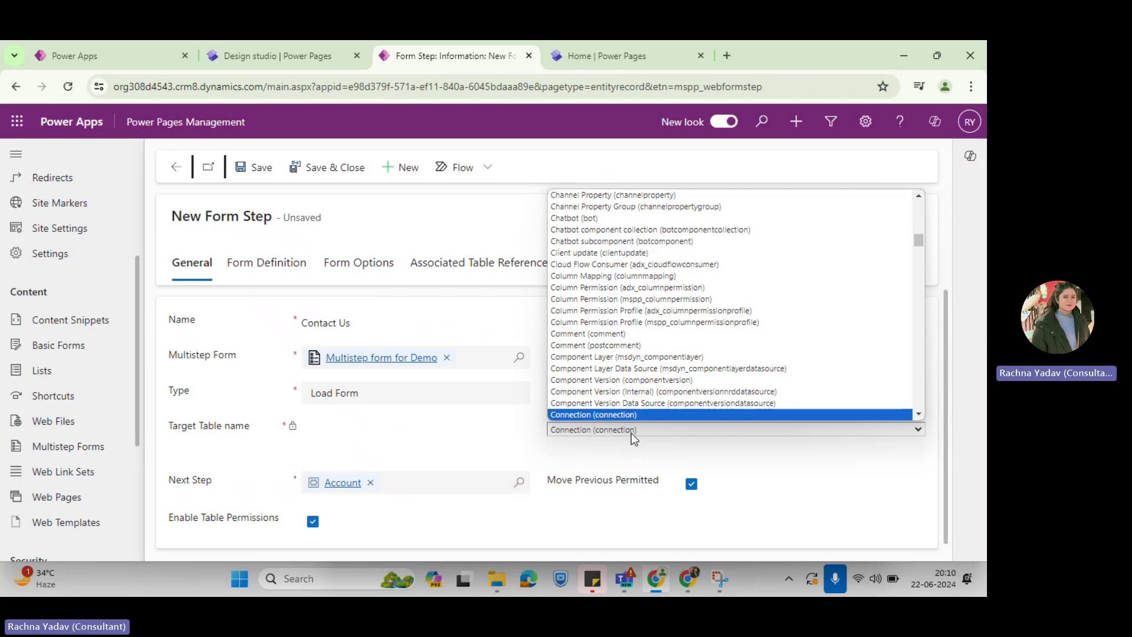
key(Return)
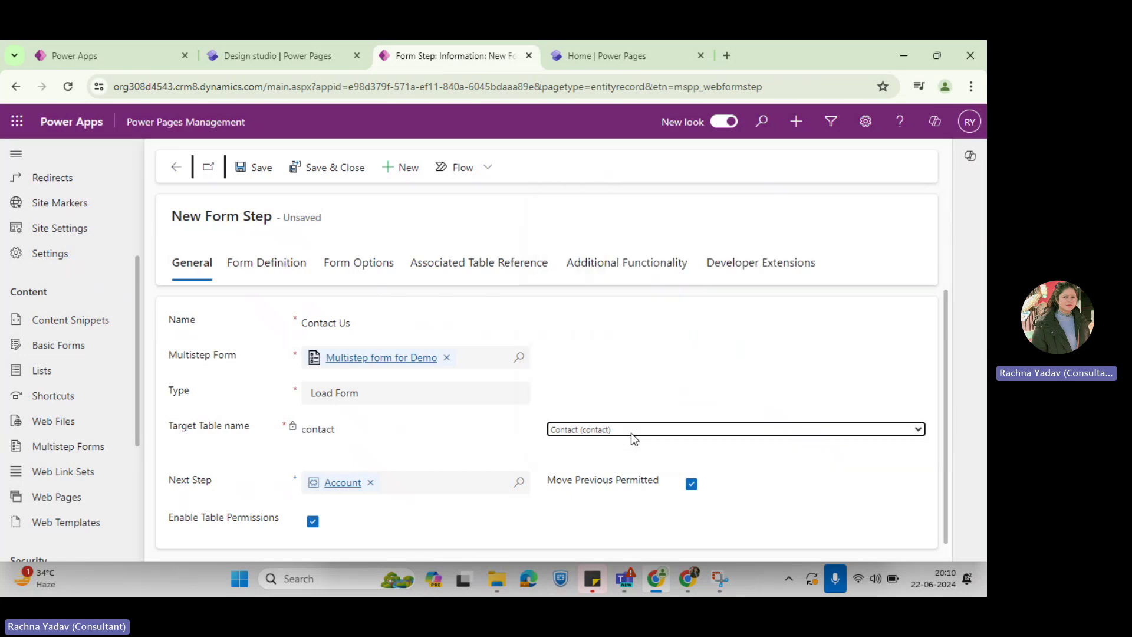
click(276, 268)
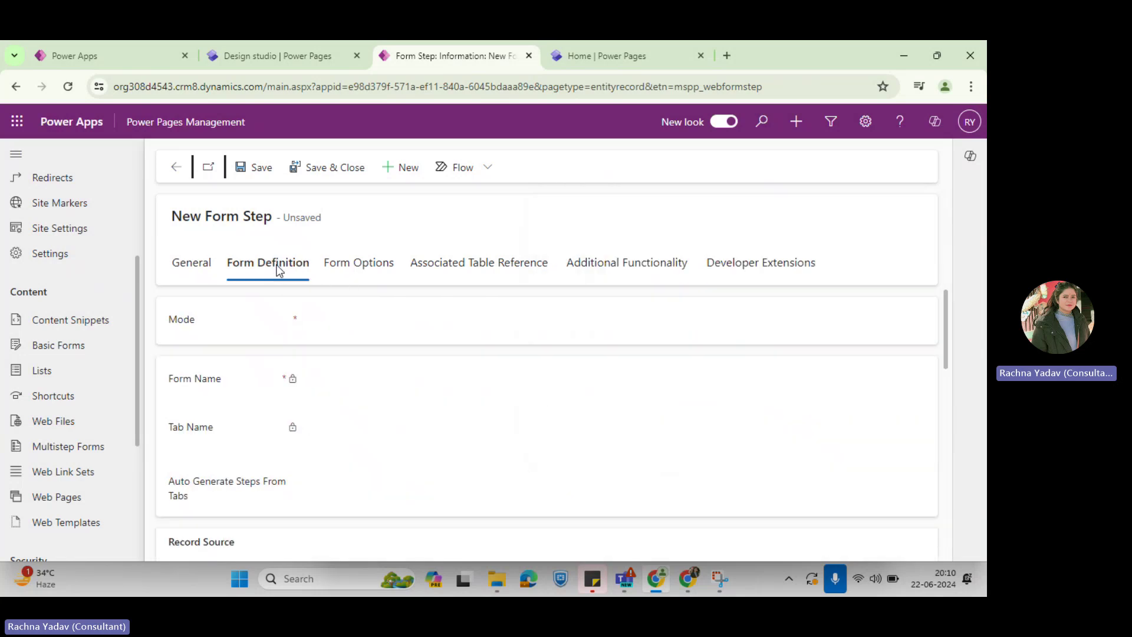
Choose Portal Contact as the form name in the Contact Us step's form definition and save the step
click(189, 263)
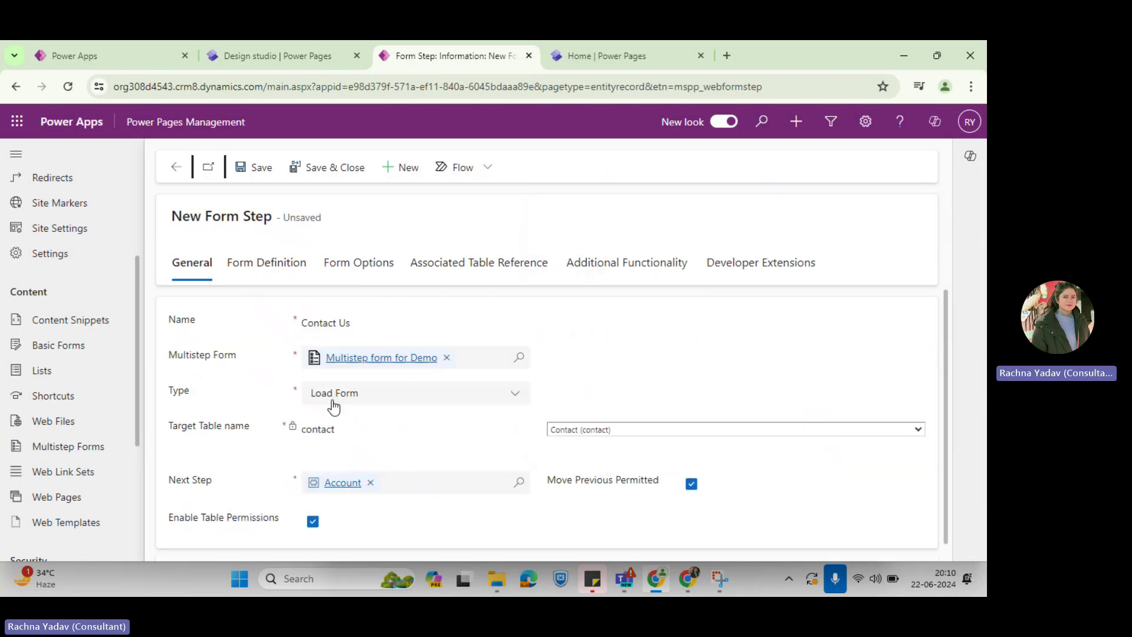
click(289, 269)
click(636, 380)
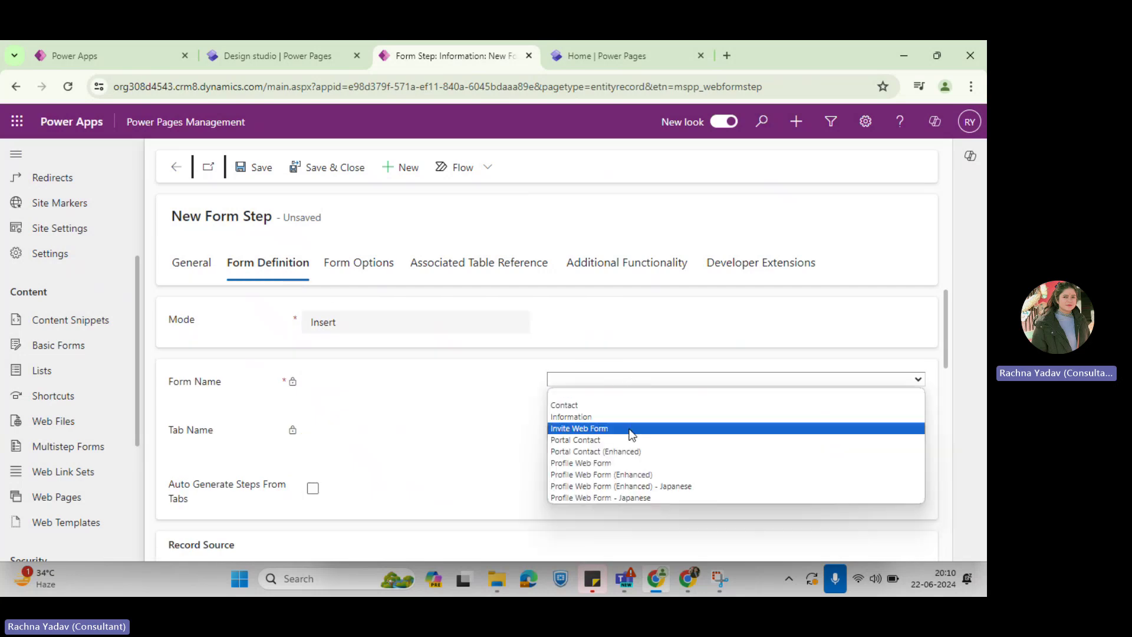
click(599, 437)
scroll(415, 468, down, 3)
scroll(415, 468, up, 3)
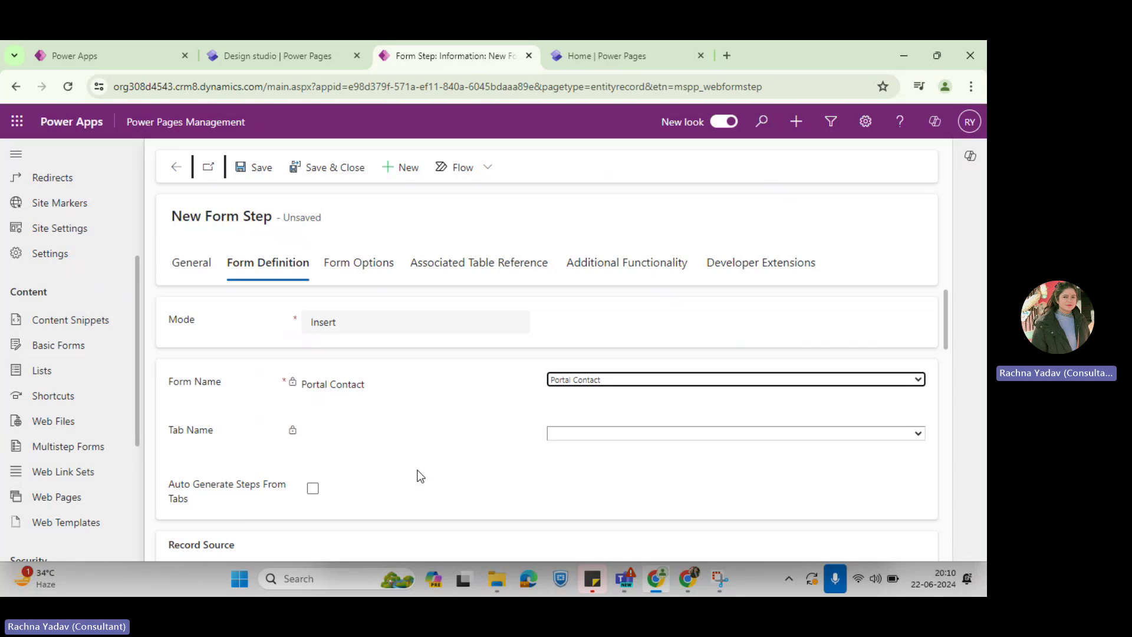
click(189, 265)
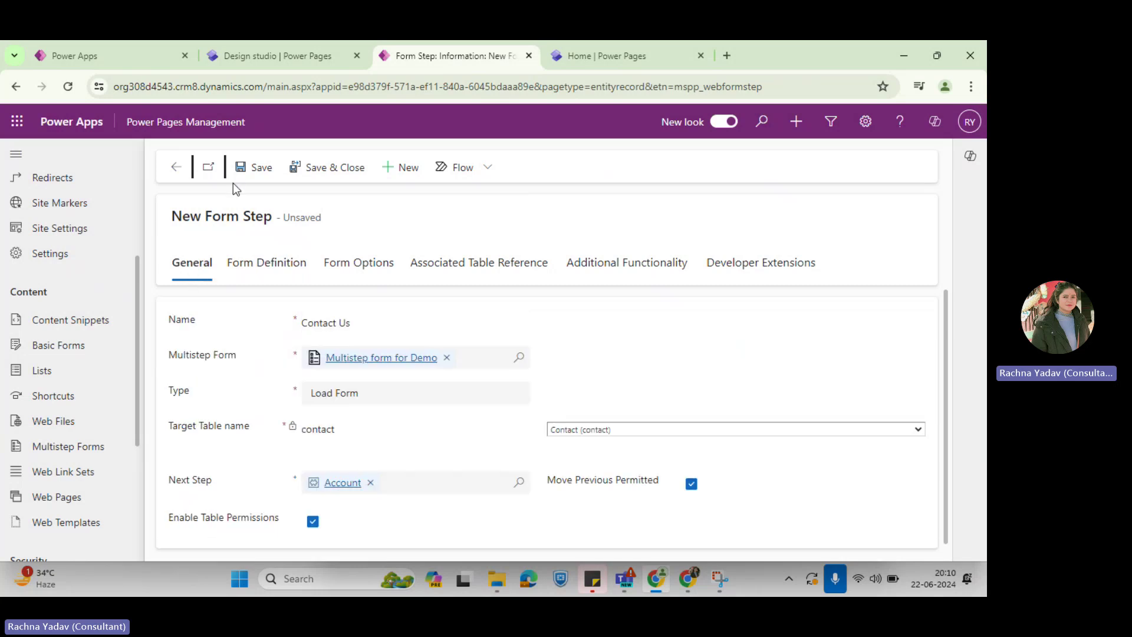
click(259, 169)
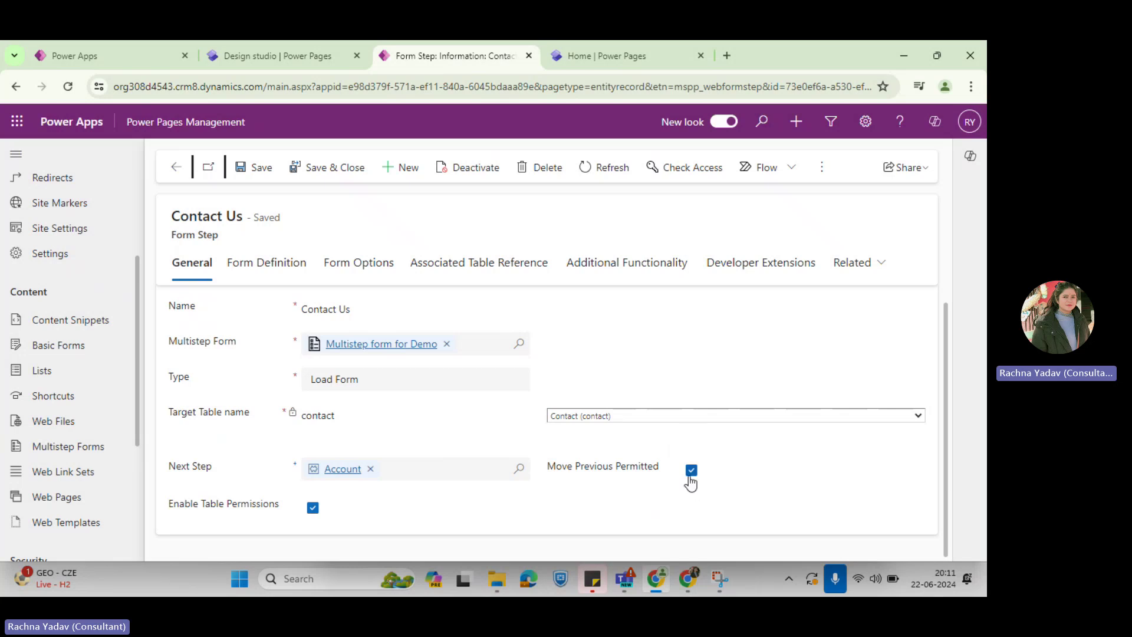
Return to the Multistep form for Demo record and review its list of form steps
click(175, 167)
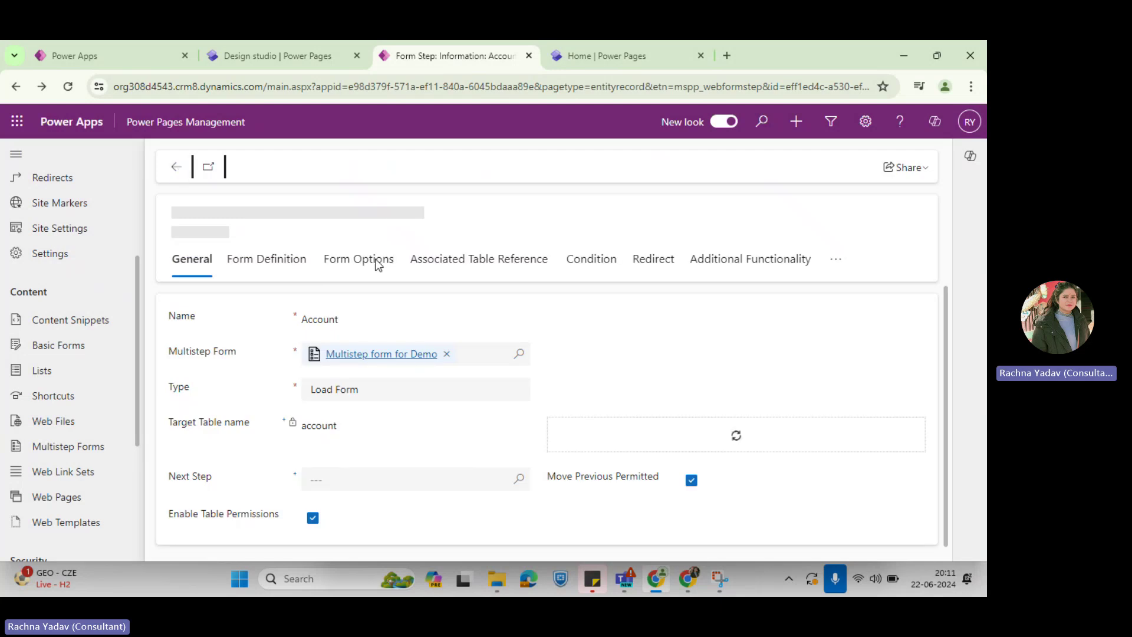
click(361, 261)
click(177, 167)
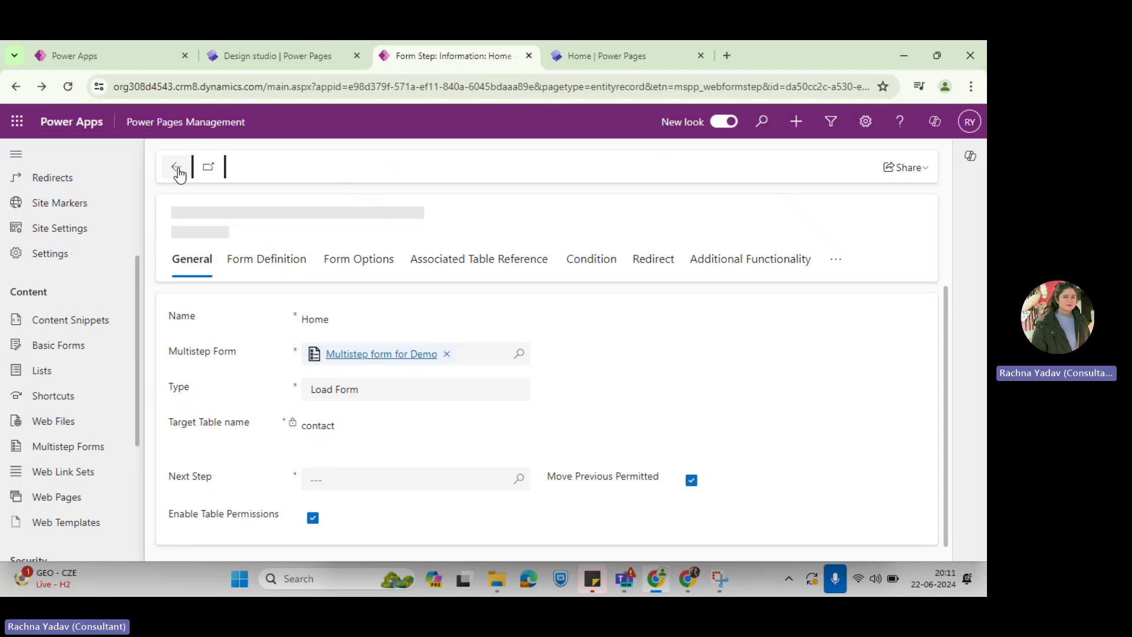
click(176, 168)
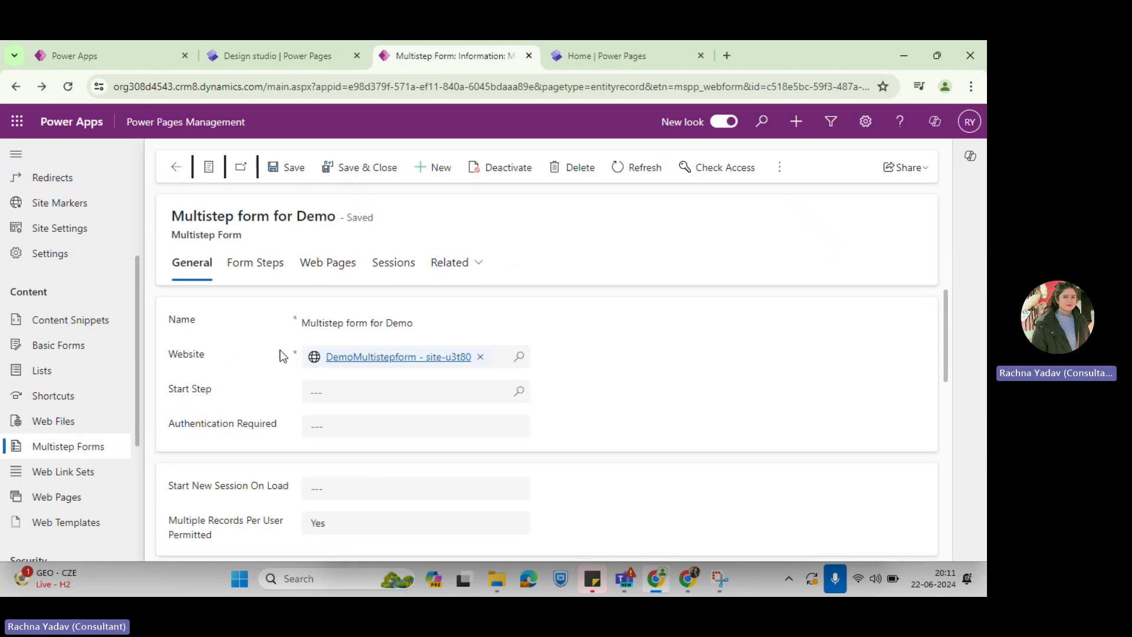
drag(173, 233, 255, 242)
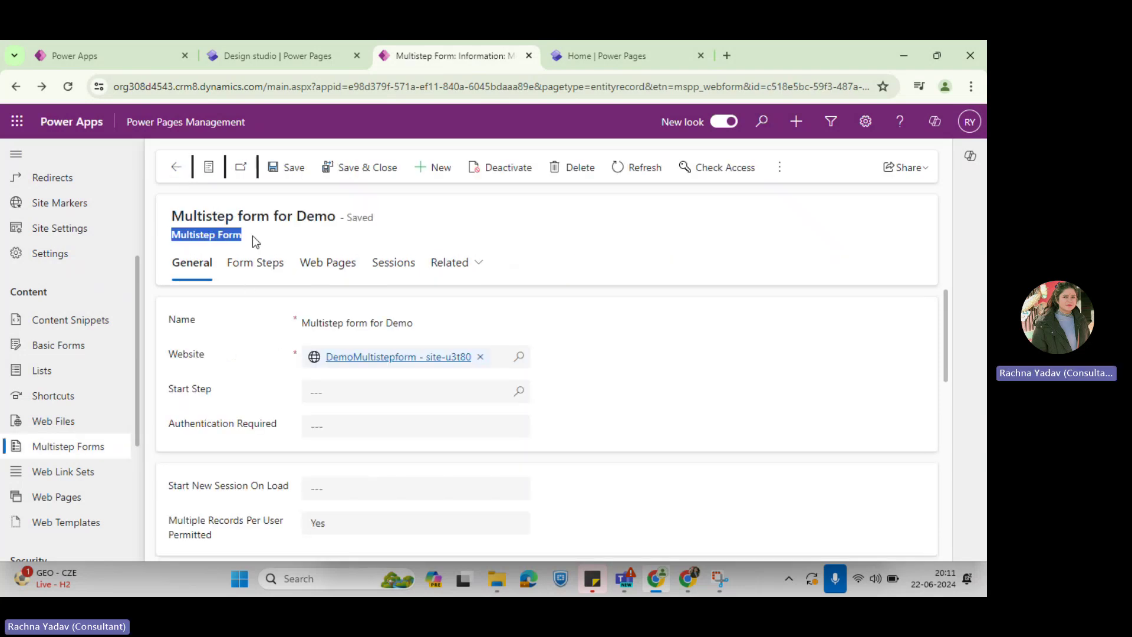
click(255, 262)
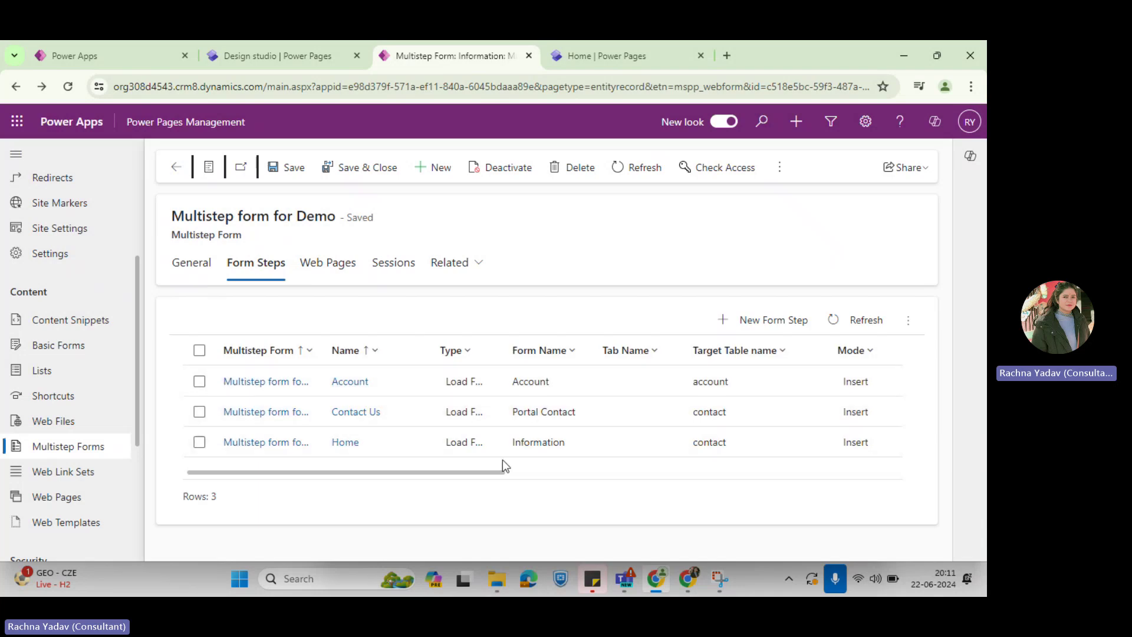
drag(501, 471, 217, 490)
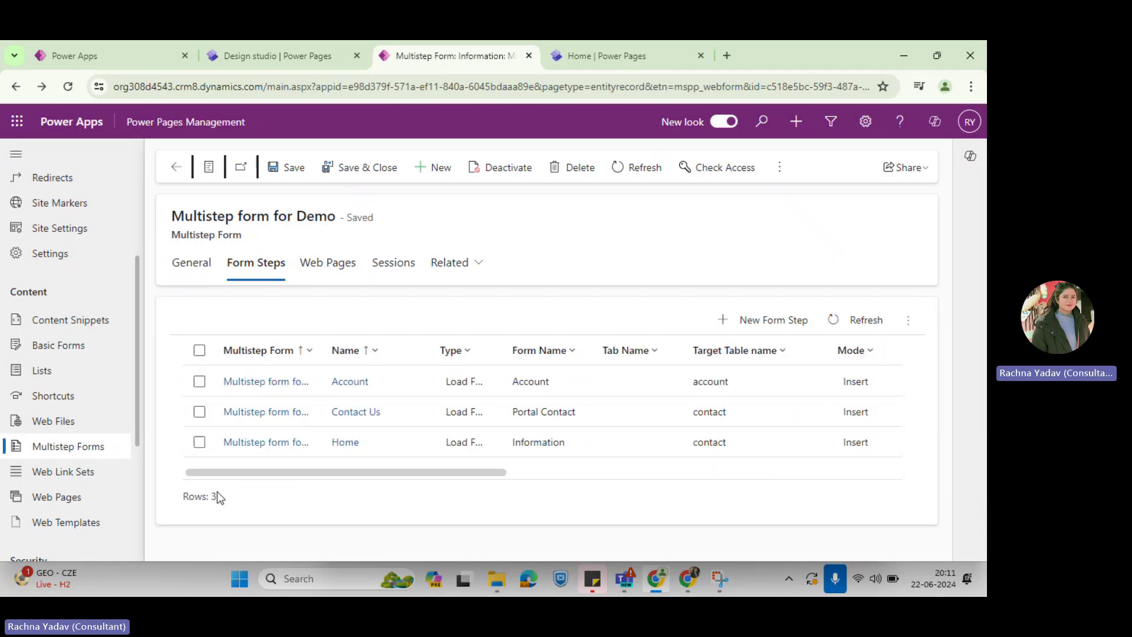
Set the start step of Multistep form for Demo to Home and save the record
click(193, 271)
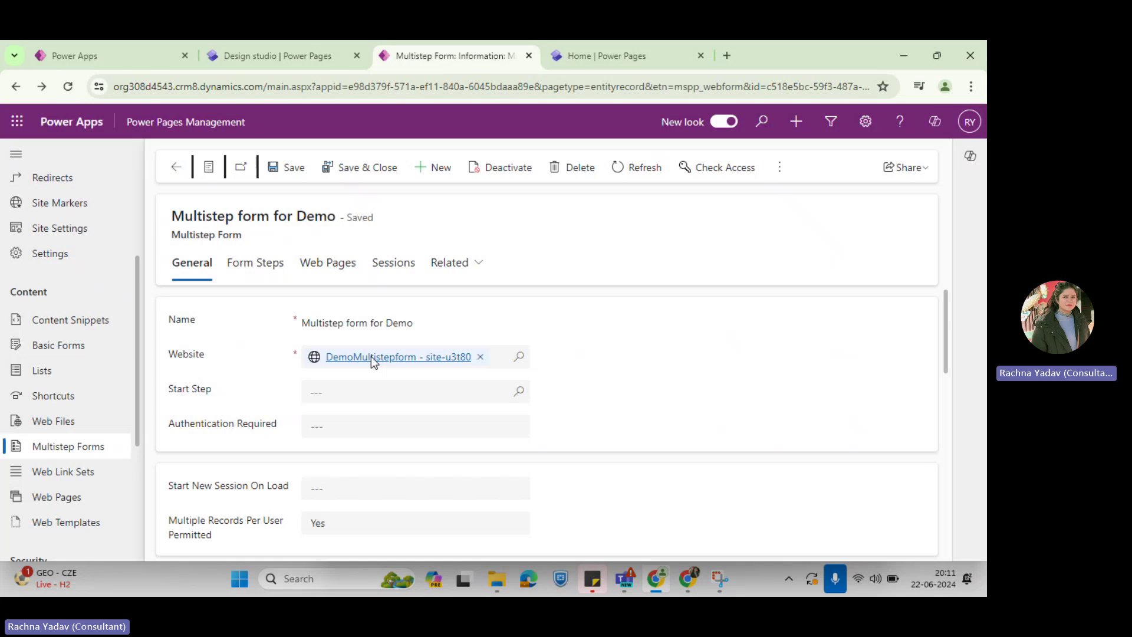
click(340, 392)
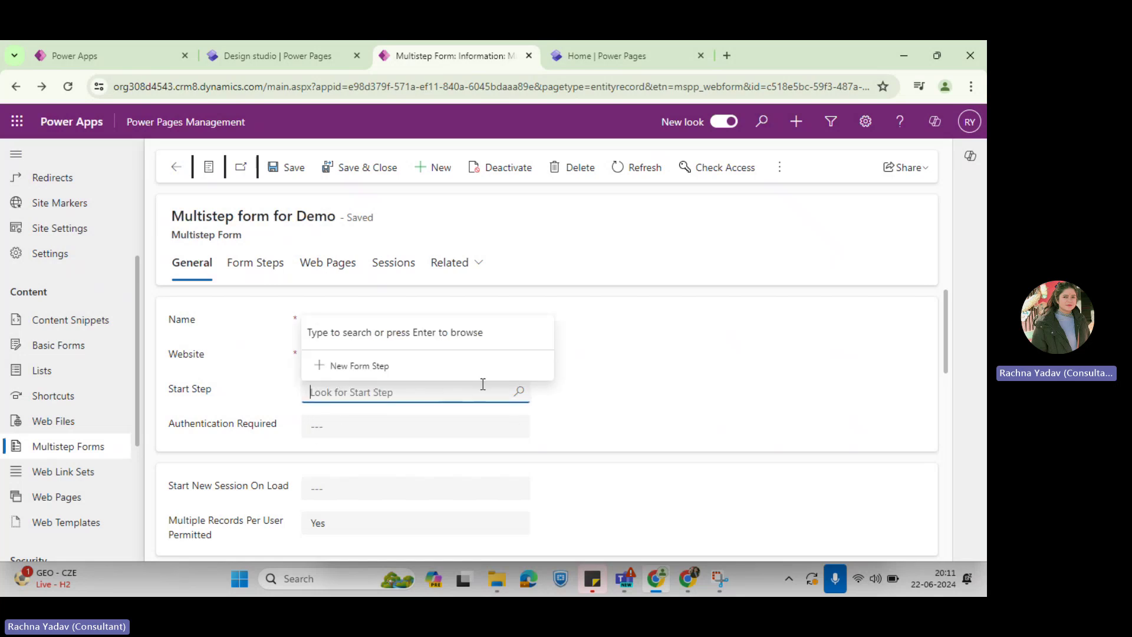
click(519, 391)
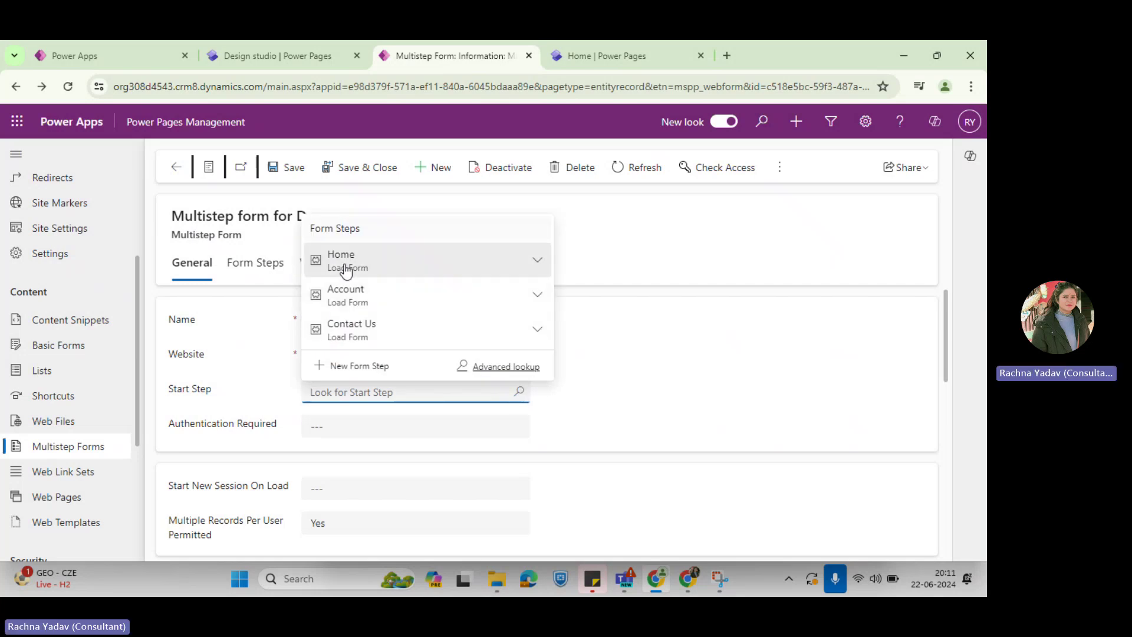
click(379, 263)
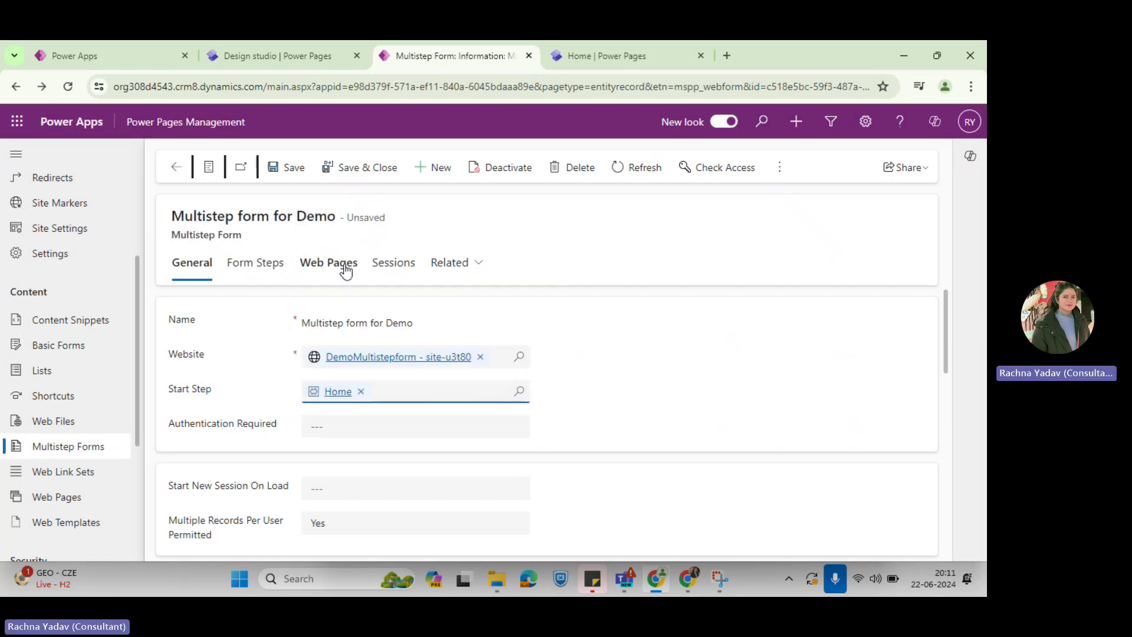
click(288, 170)
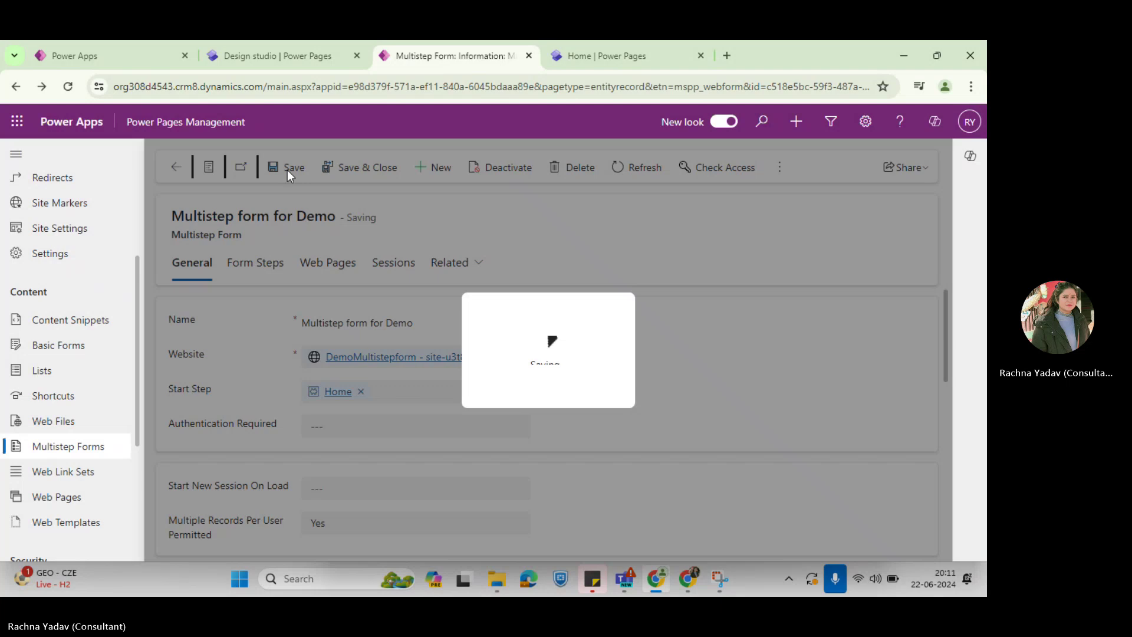
Review the multistep form's progress indicator settings, including the available types, and its save changes warning options
scroll(401, 480, down, 6)
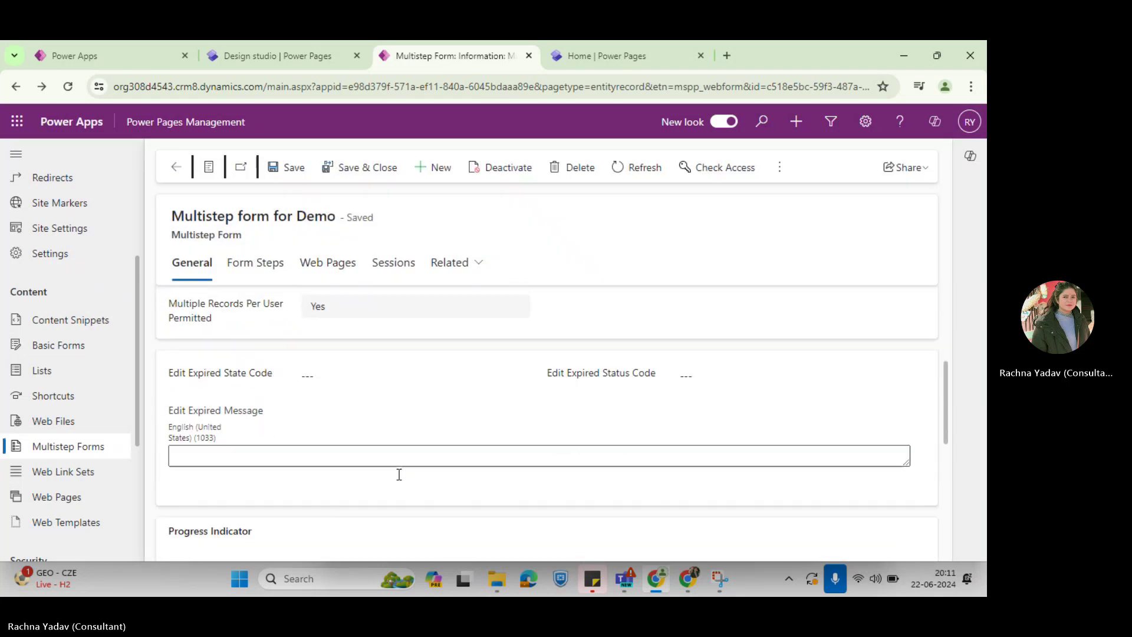
scroll(398, 477, down, 1)
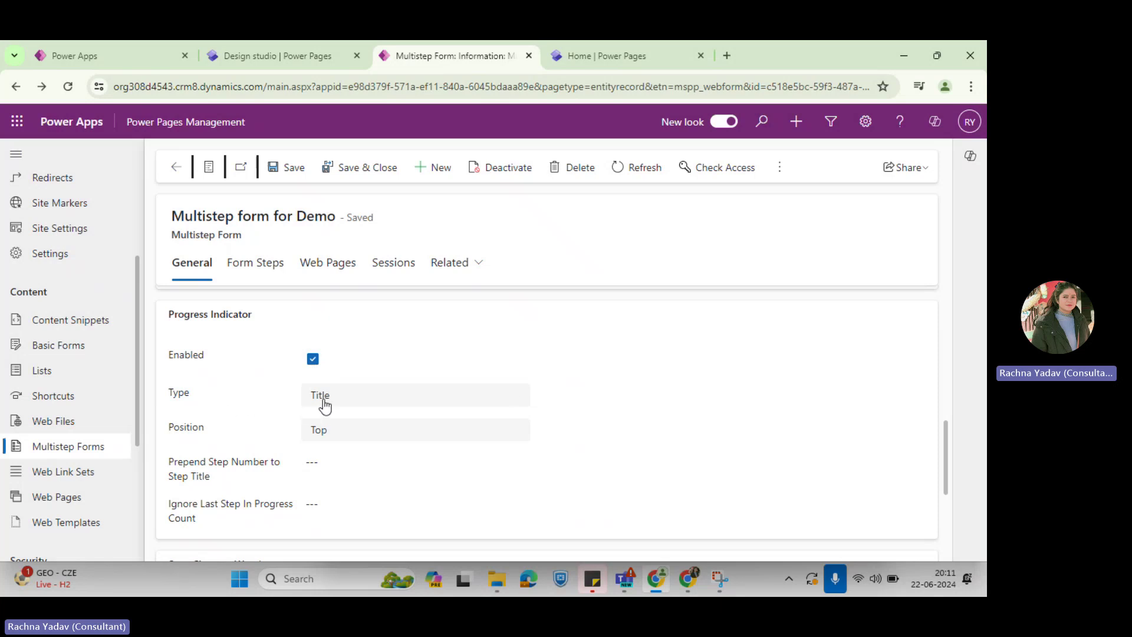
click(352, 396)
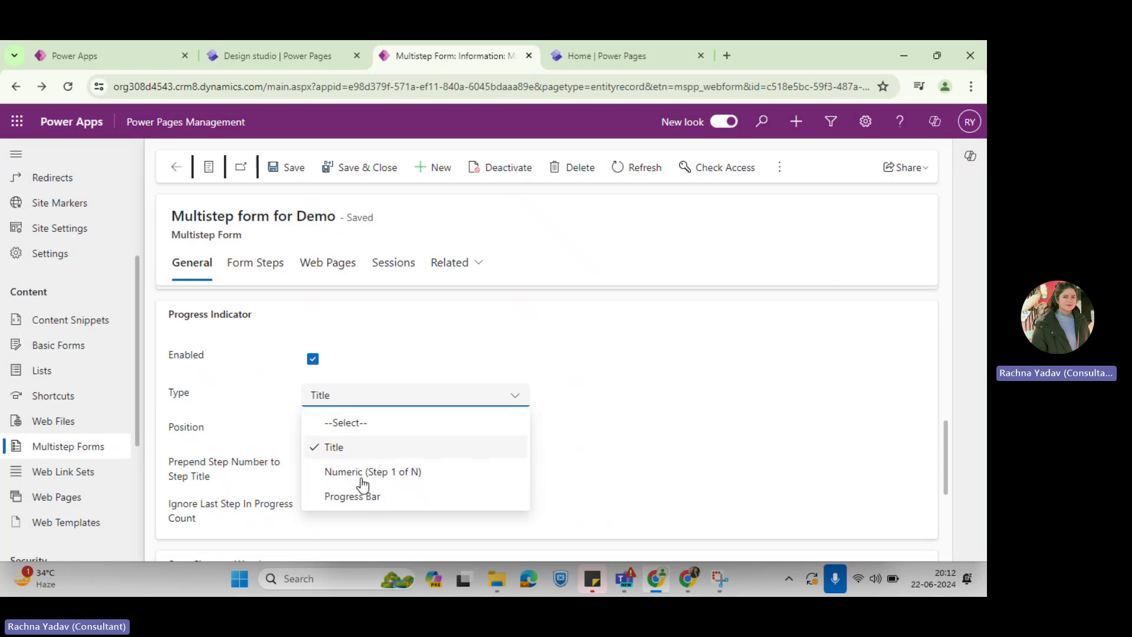
scroll(487, 475, down, 3)
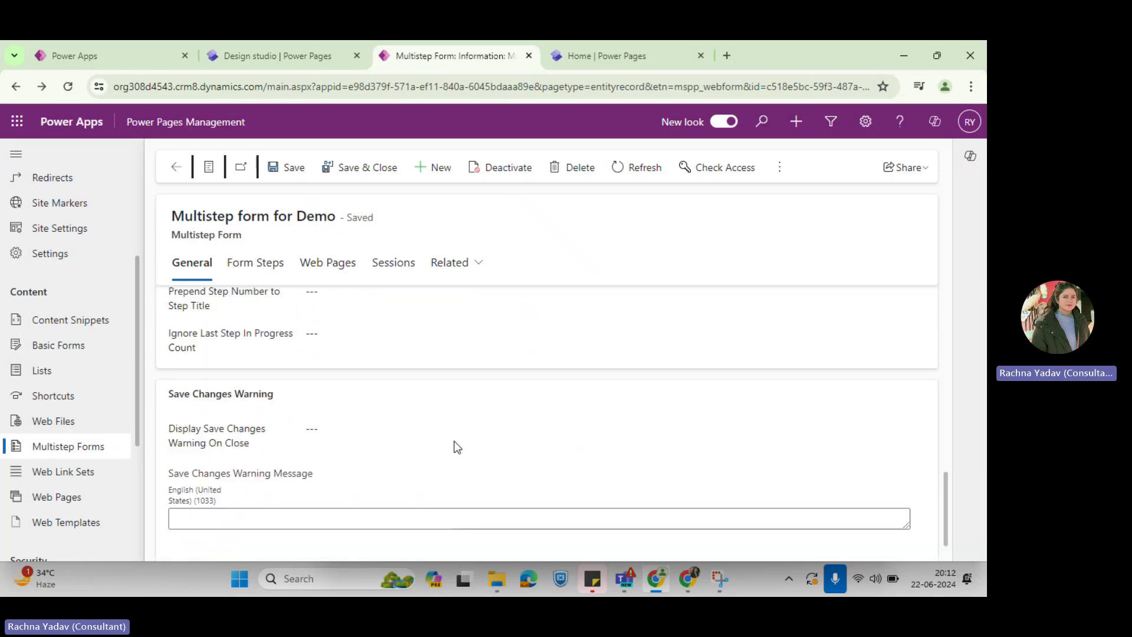
scroll(454, 441, up, 4)
scroll(308, 359, up, 3)
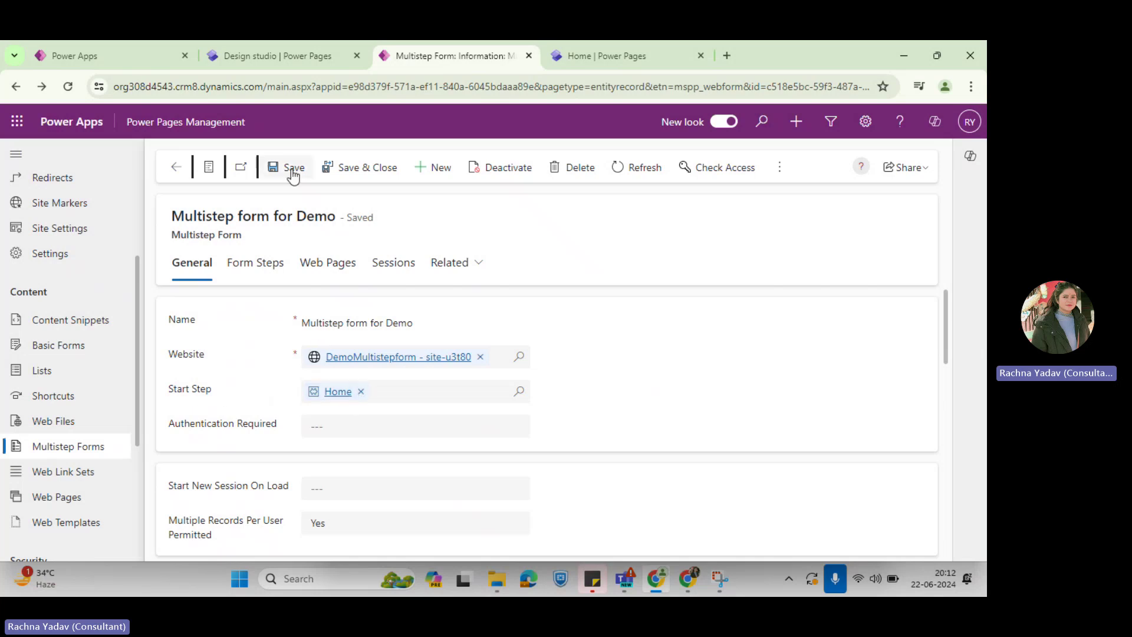
Open the Home form step from the multistep form, set its next step to Account and save it
click(328, 394)
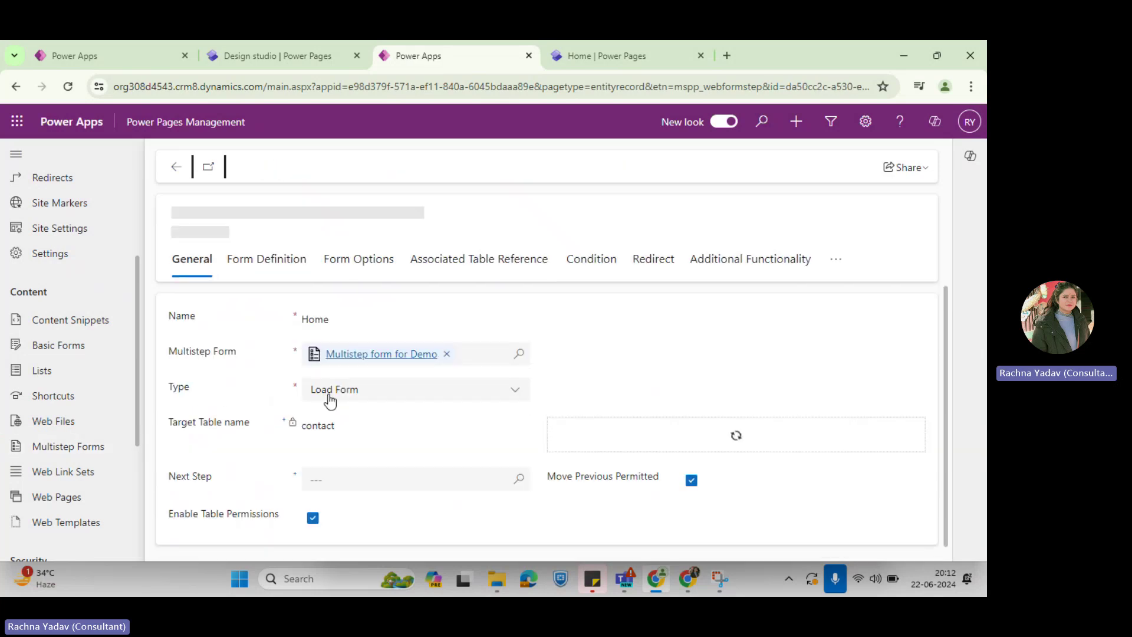
click(487, 479)
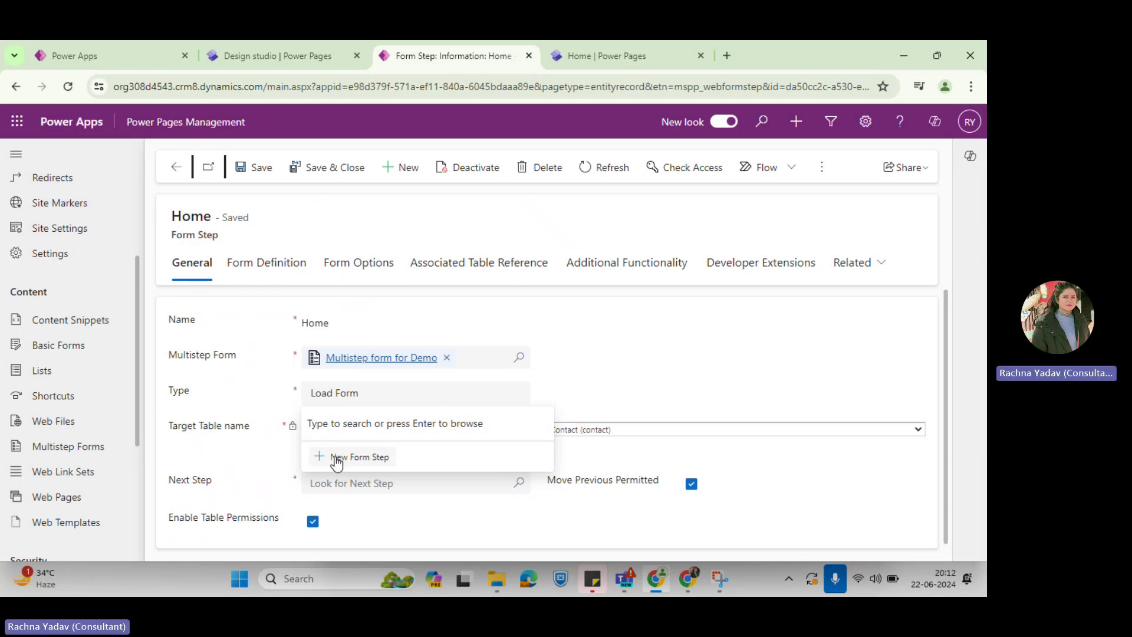
click(236, 489)
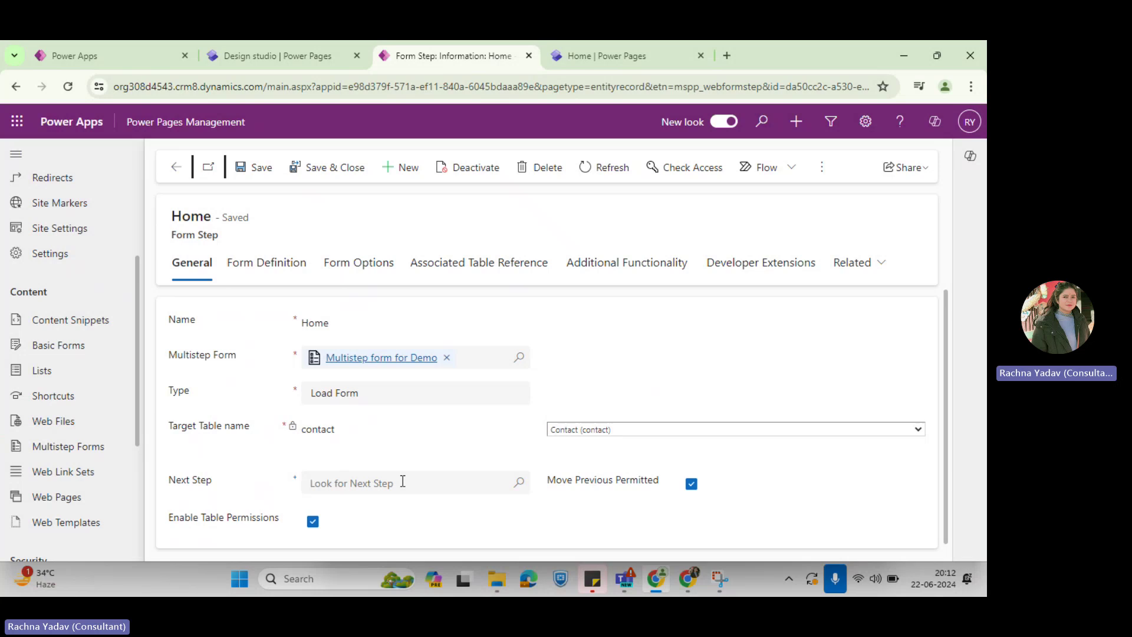
click(518, 483)
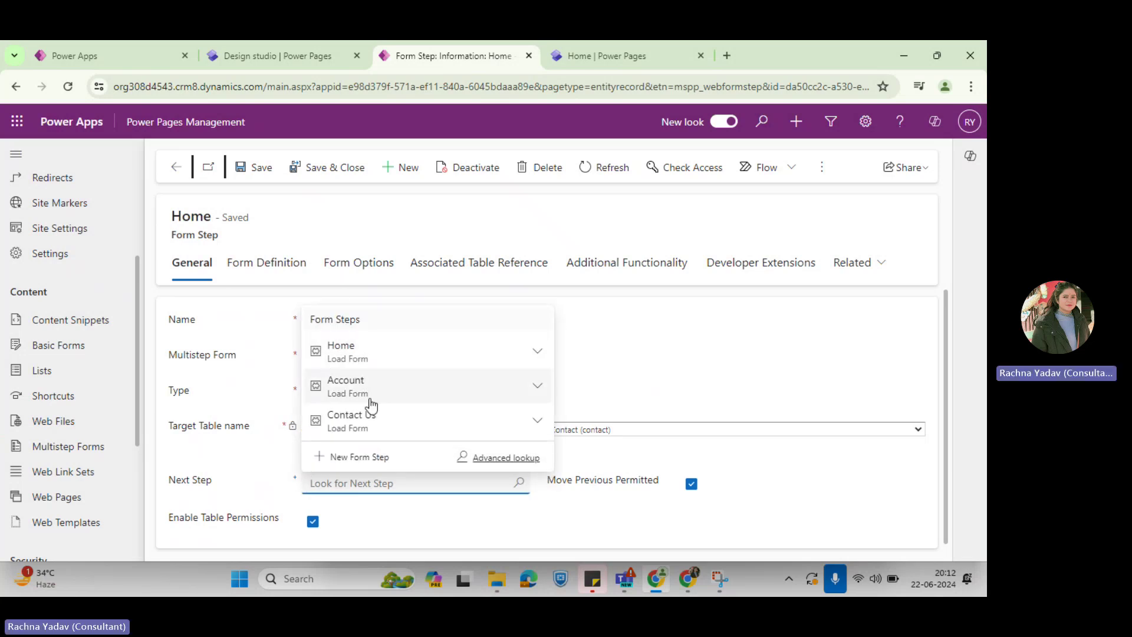
click(365, 389)
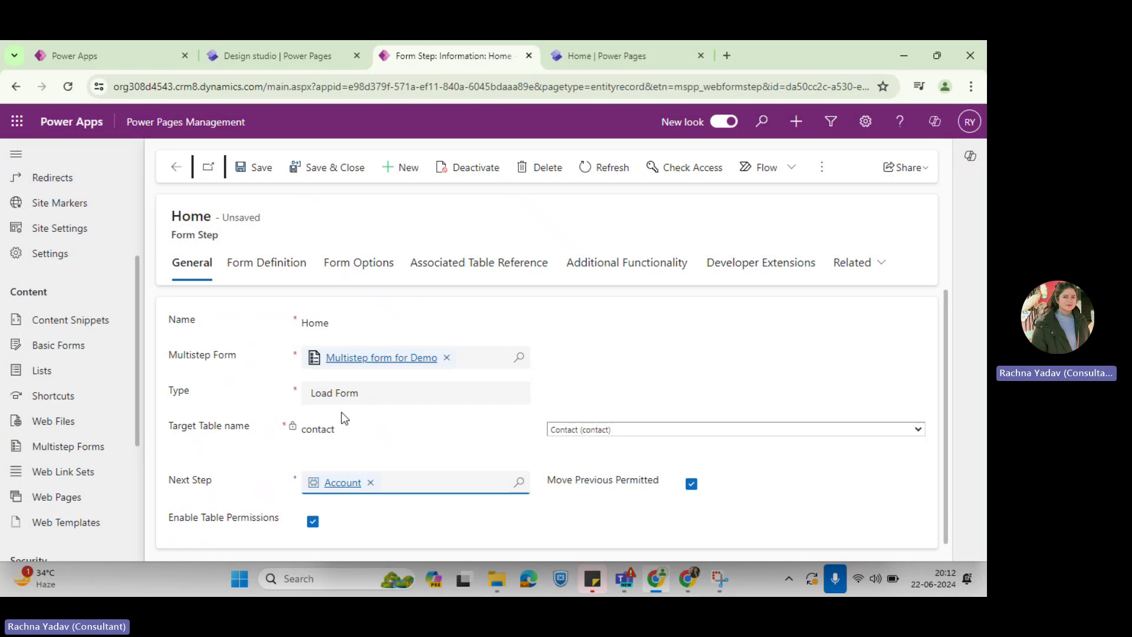
click(253, 167)
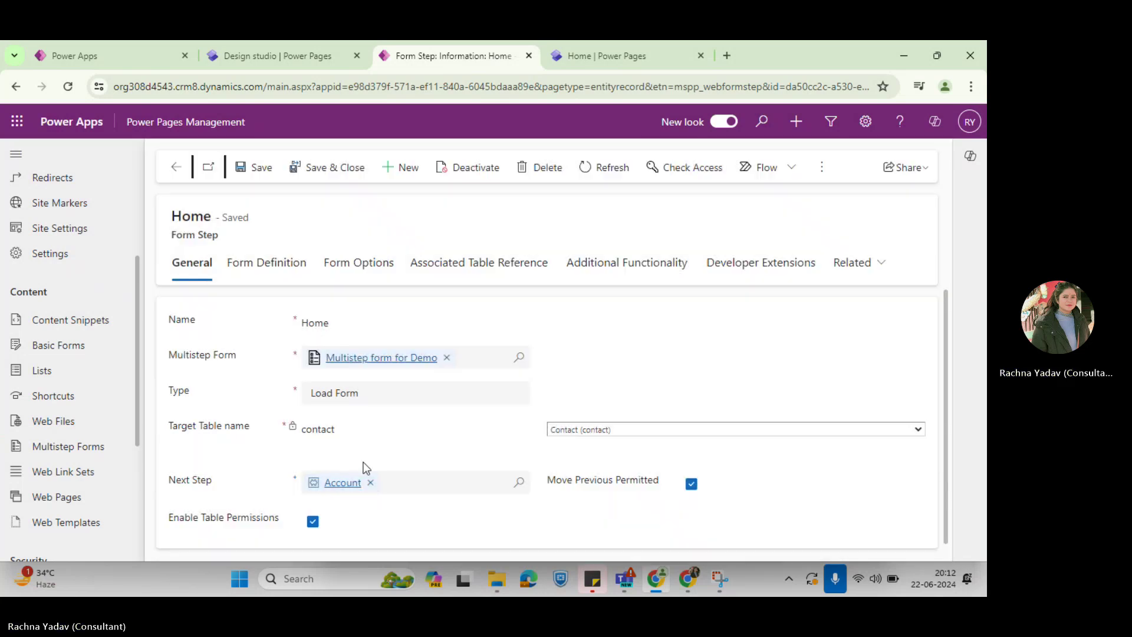
Open the Account form step from Home, set its next step to Contact Us and save it
click(348, 485)
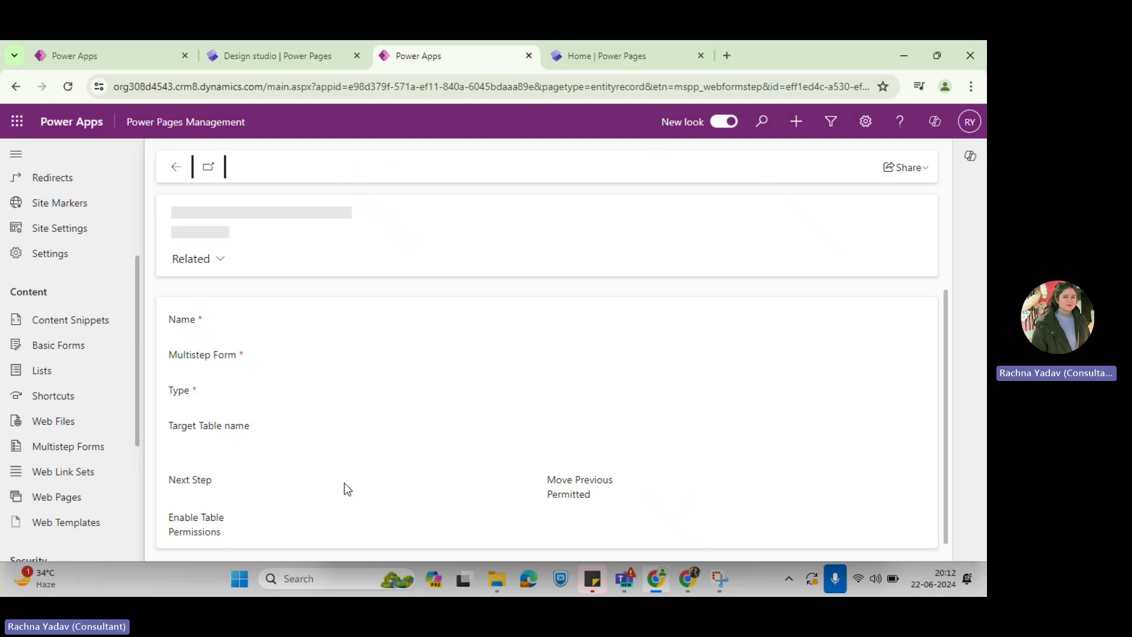
click(494, 471)
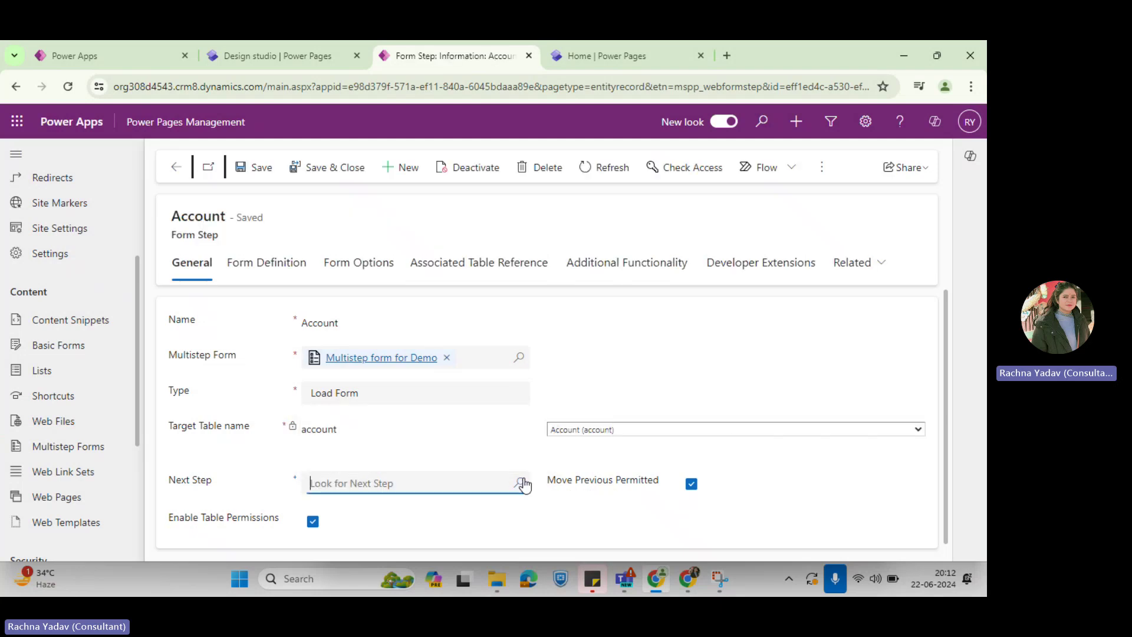
click(521, 482)
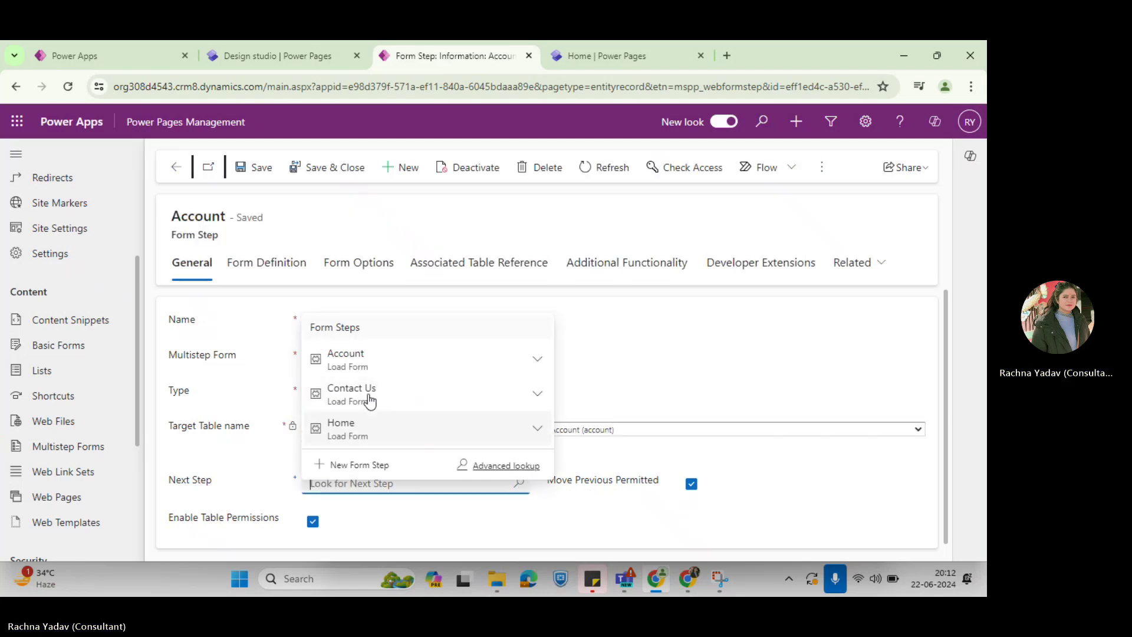
click(364, 404)
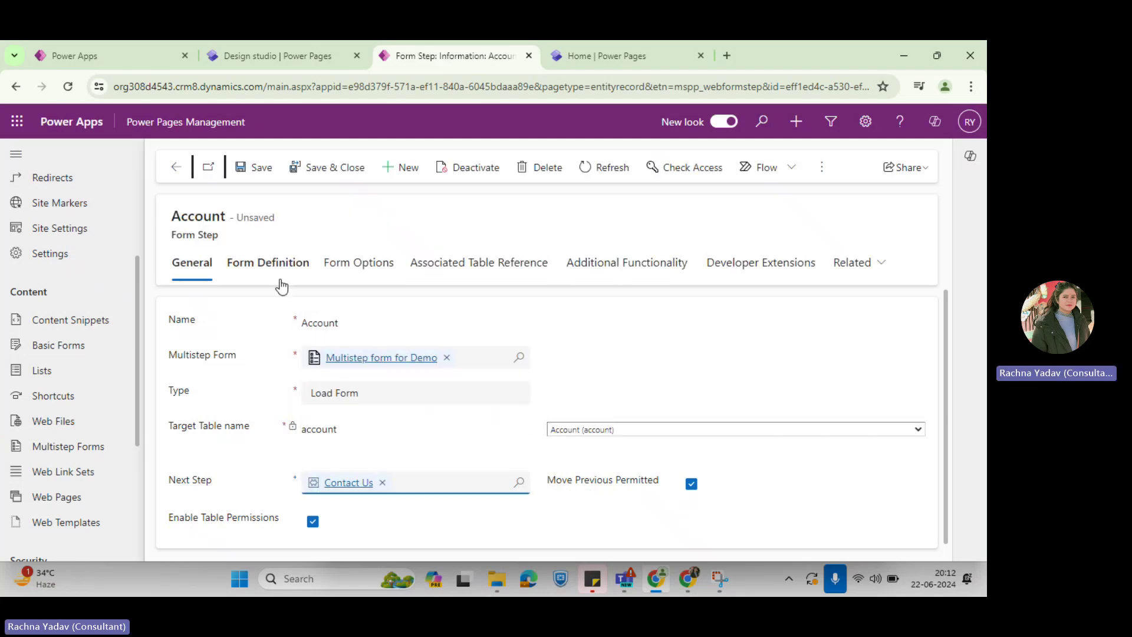
click(259, 174)
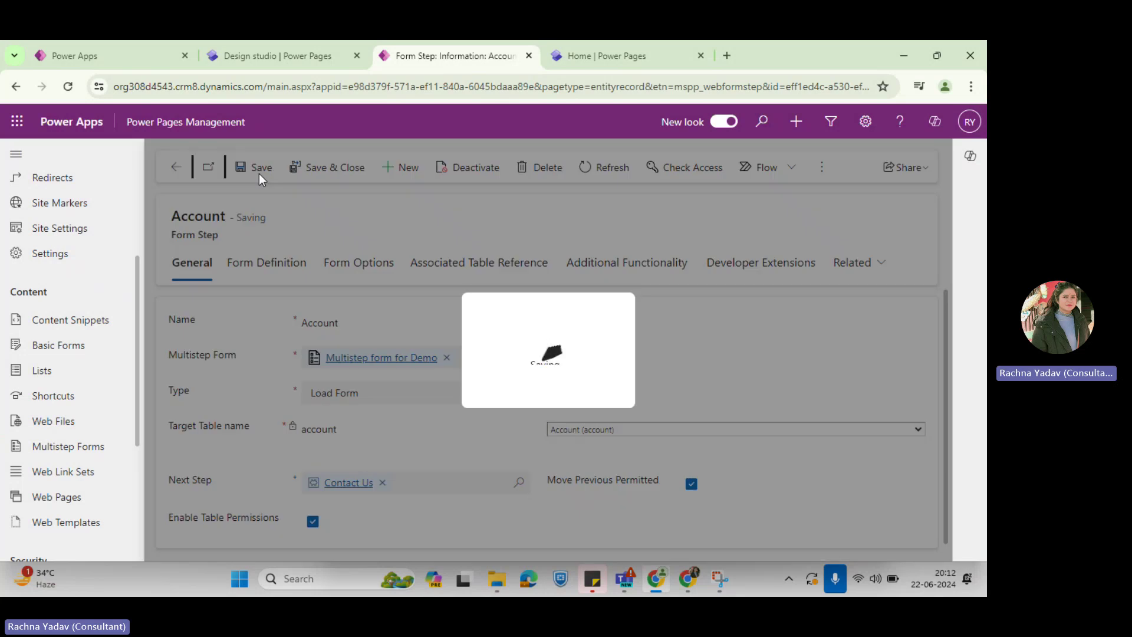
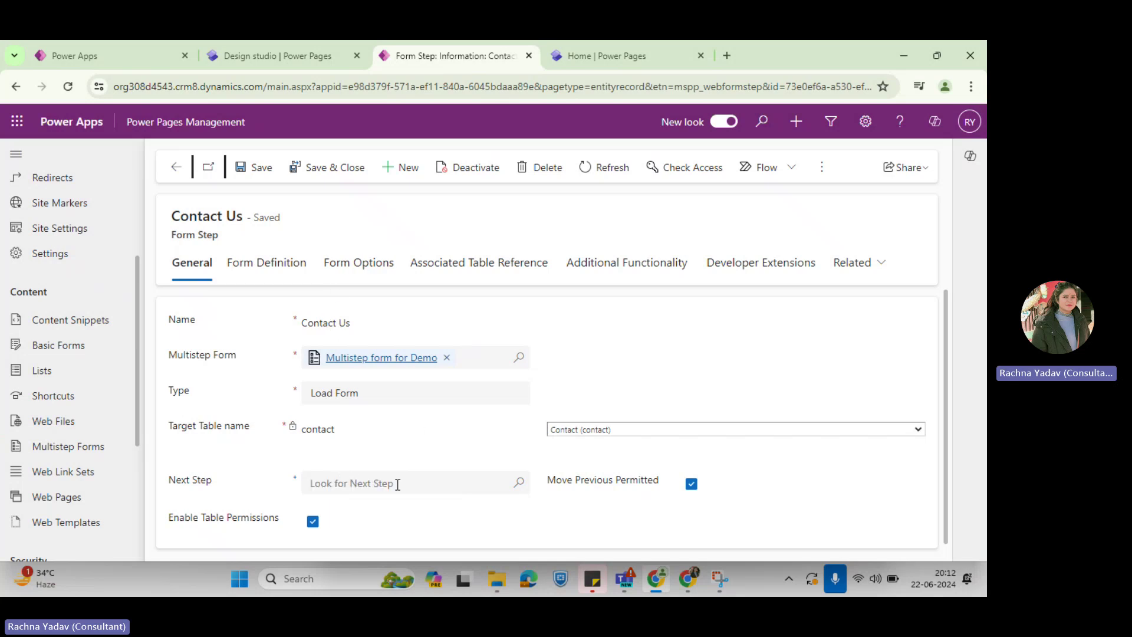
Switch to the Power Pages design studio and sync the DemoMultistepform site configuration
scroll(397, 484, down, 1)
scroll(398, 485, up, 1)
click(225, 53)
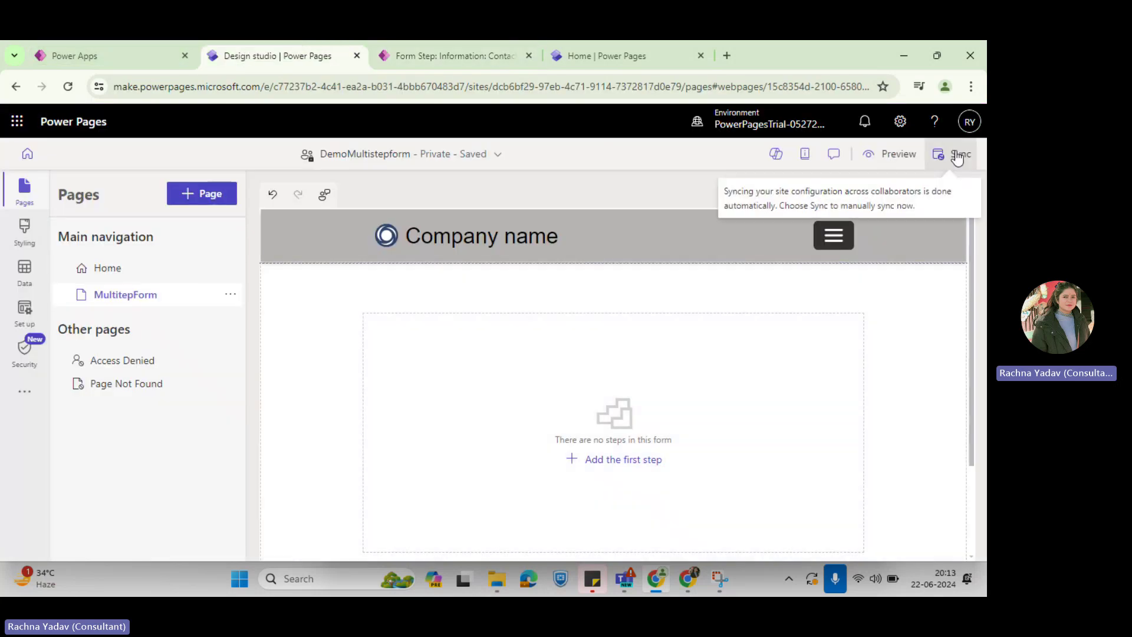
click(958, 157)
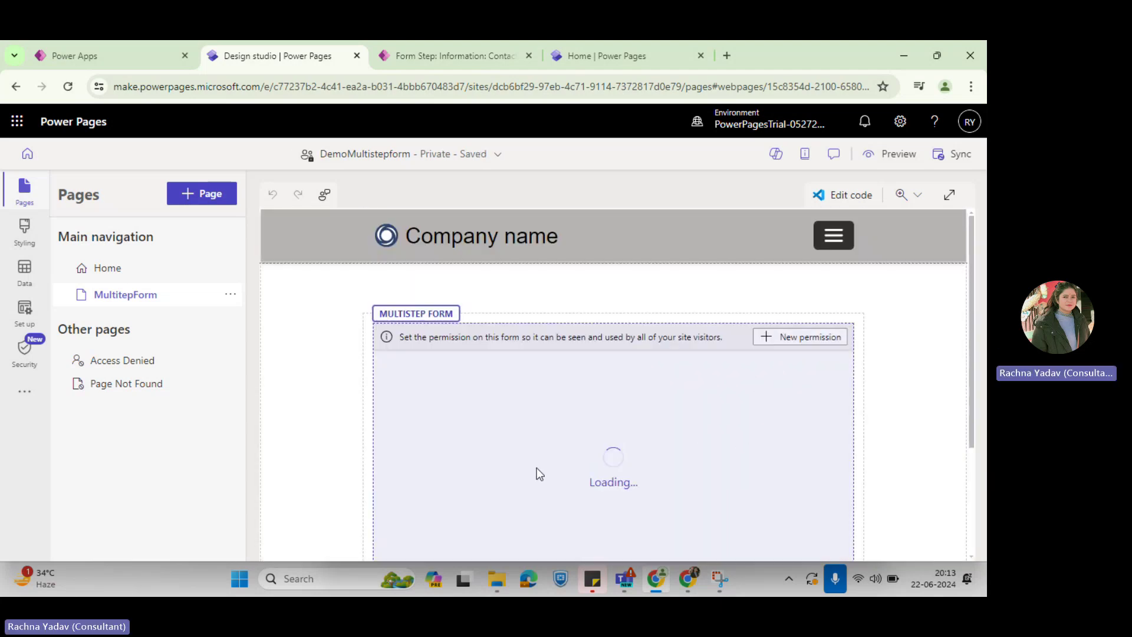
In Power Pages Management, set the progress indicator type of Multistep form for Demo to Numeric (Step 1 of N) and save the form
scroll(638, 458, up, 15)
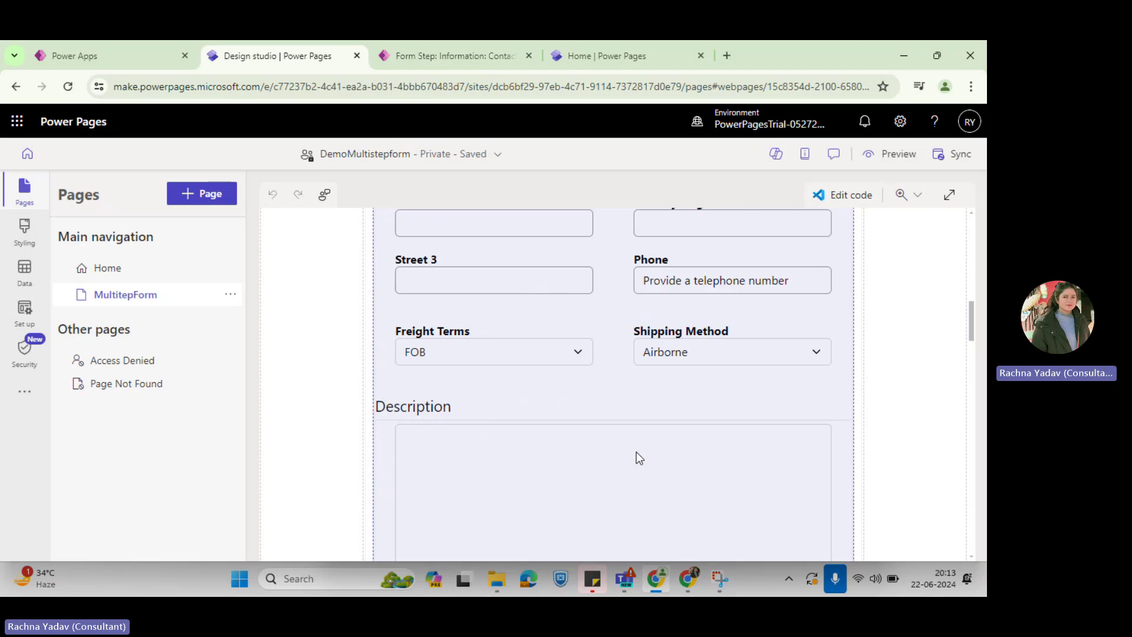
scroll(635, 457, up, 5)
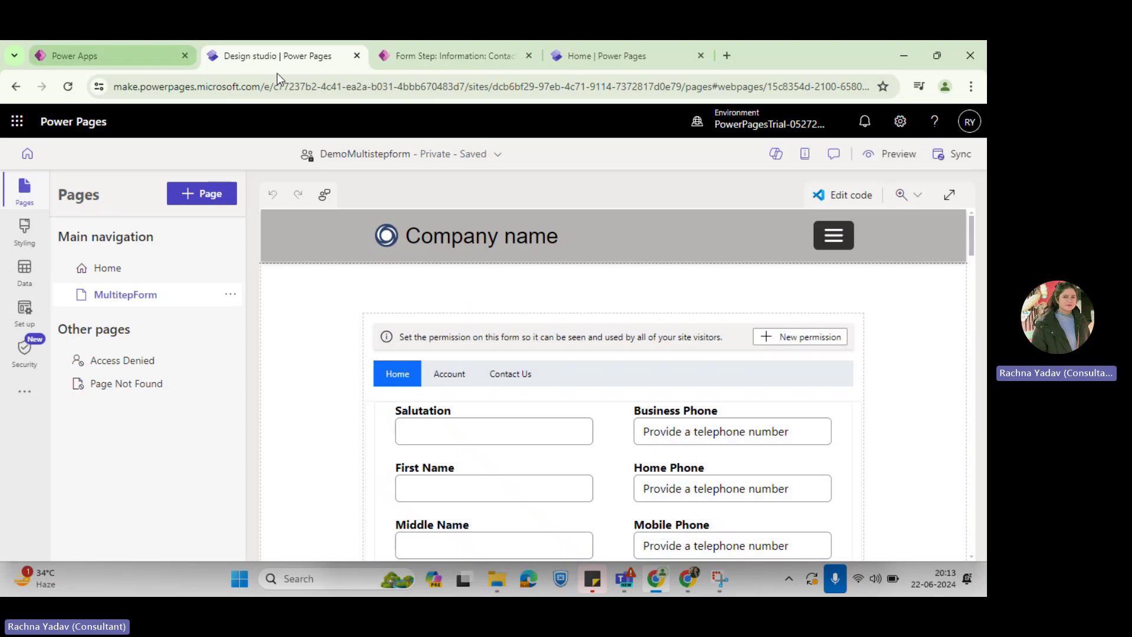
click(380, 57)
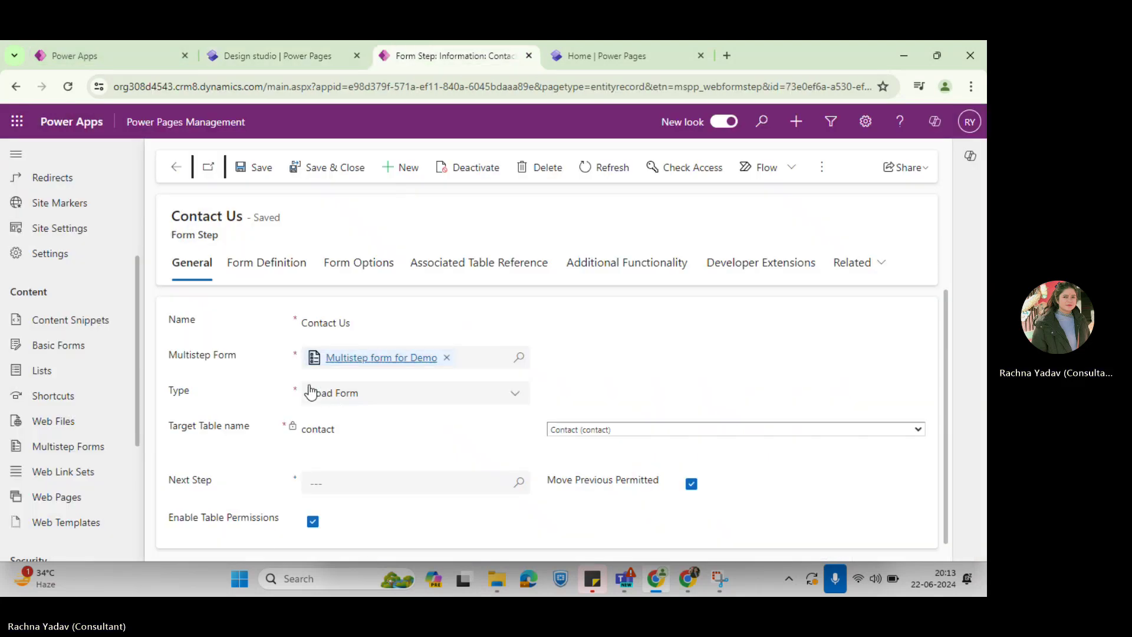
click(171, 176)
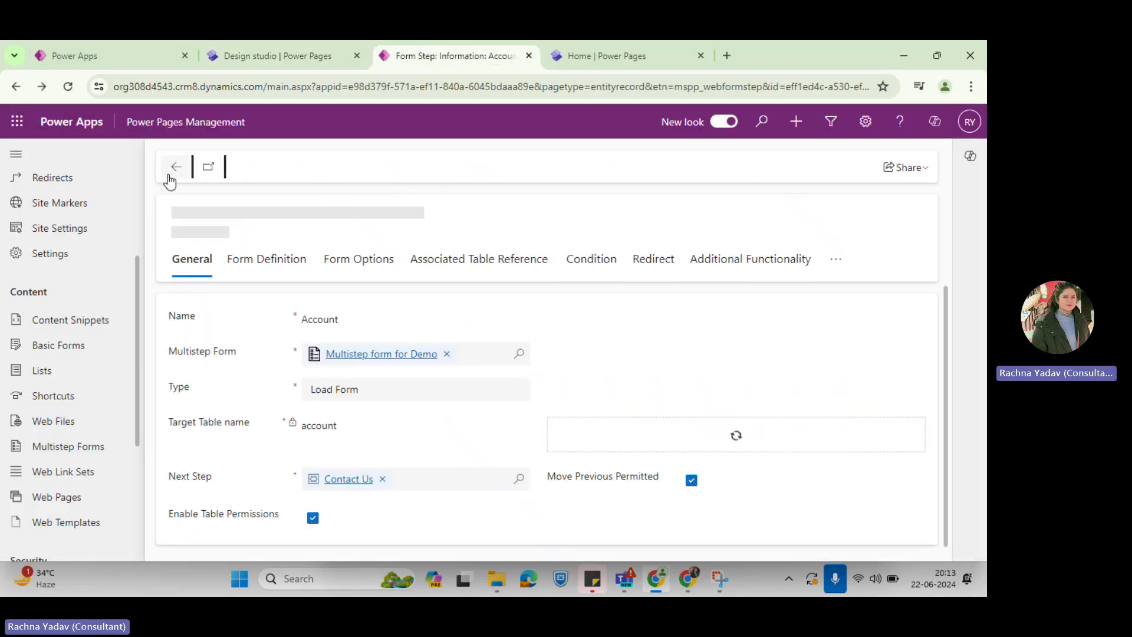
click(176, 177)
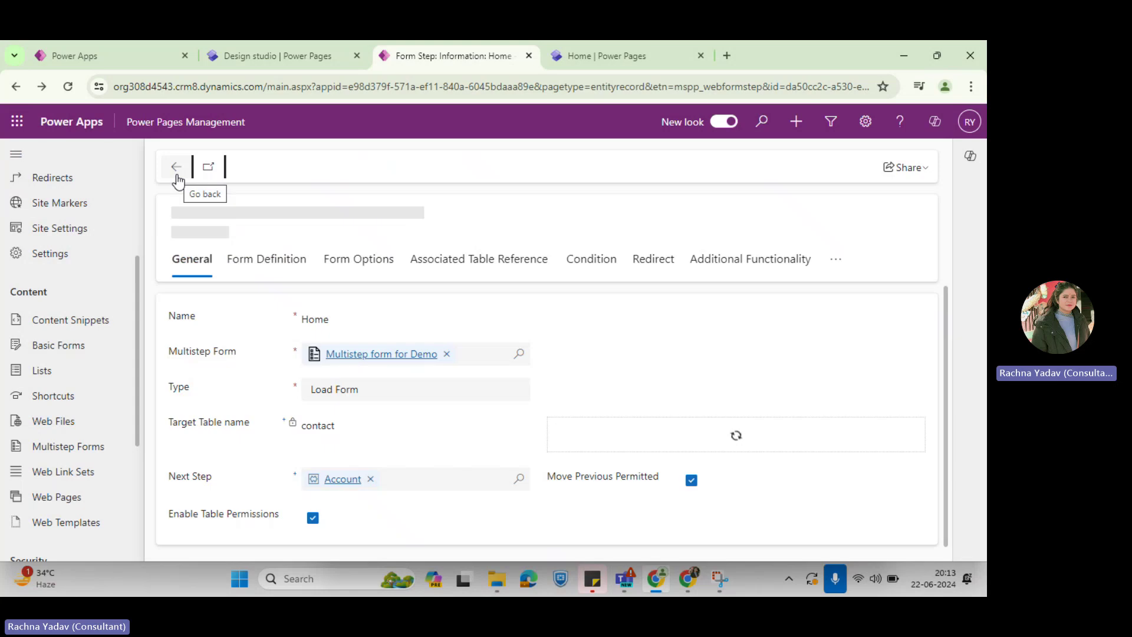
click(177, 177)
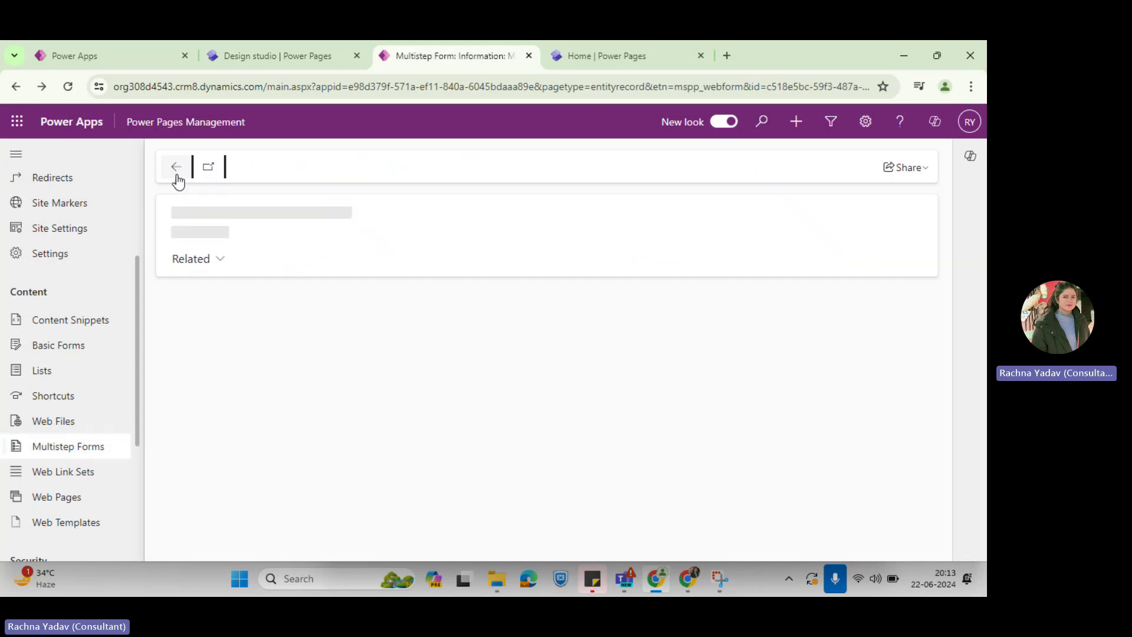
scroll(394, 522, down, 10)
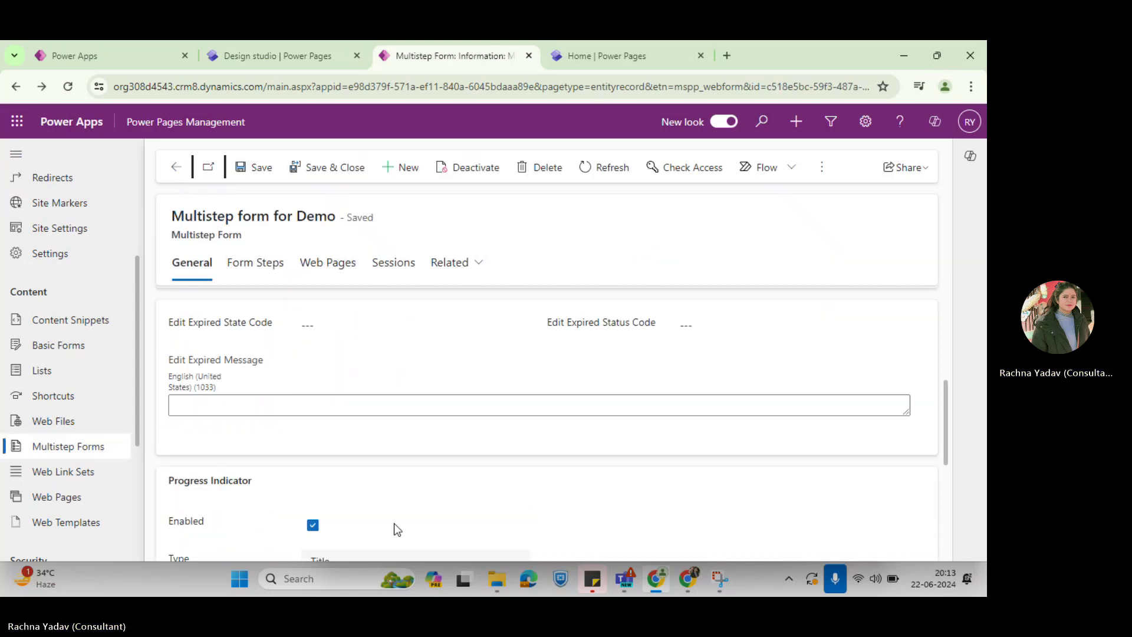
click(356, 331)
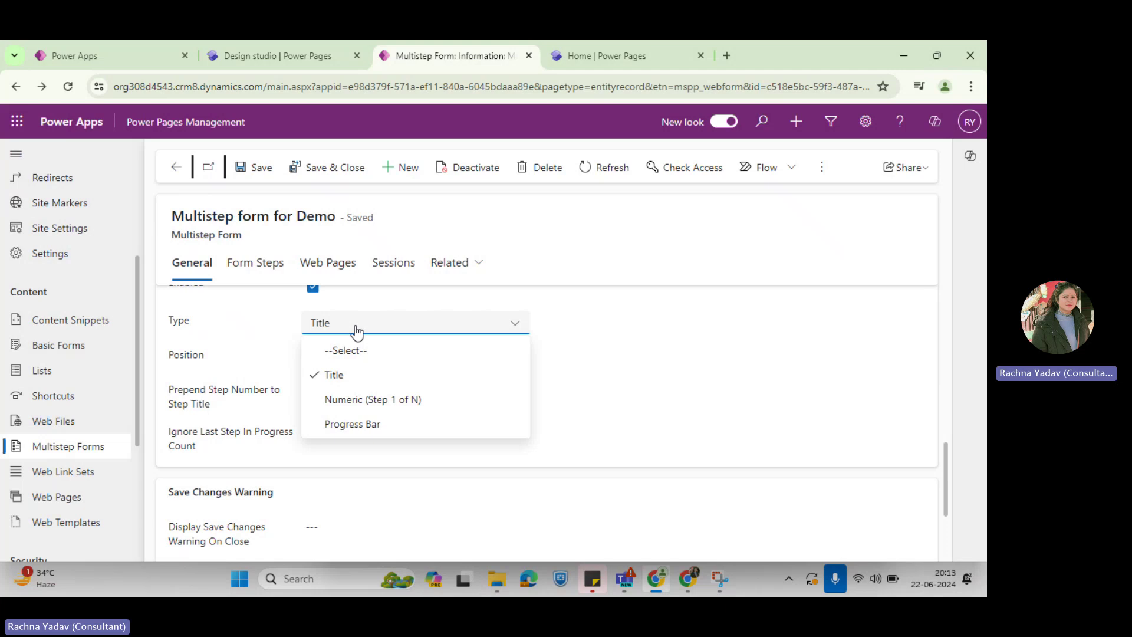
click(360, 402)
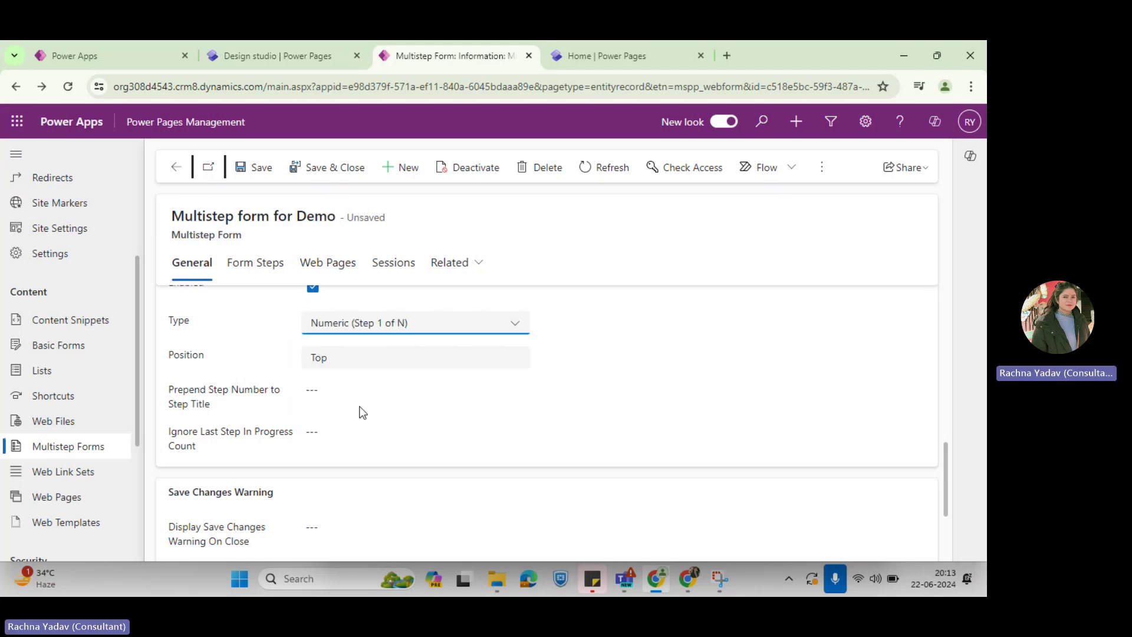
click(254, 169)
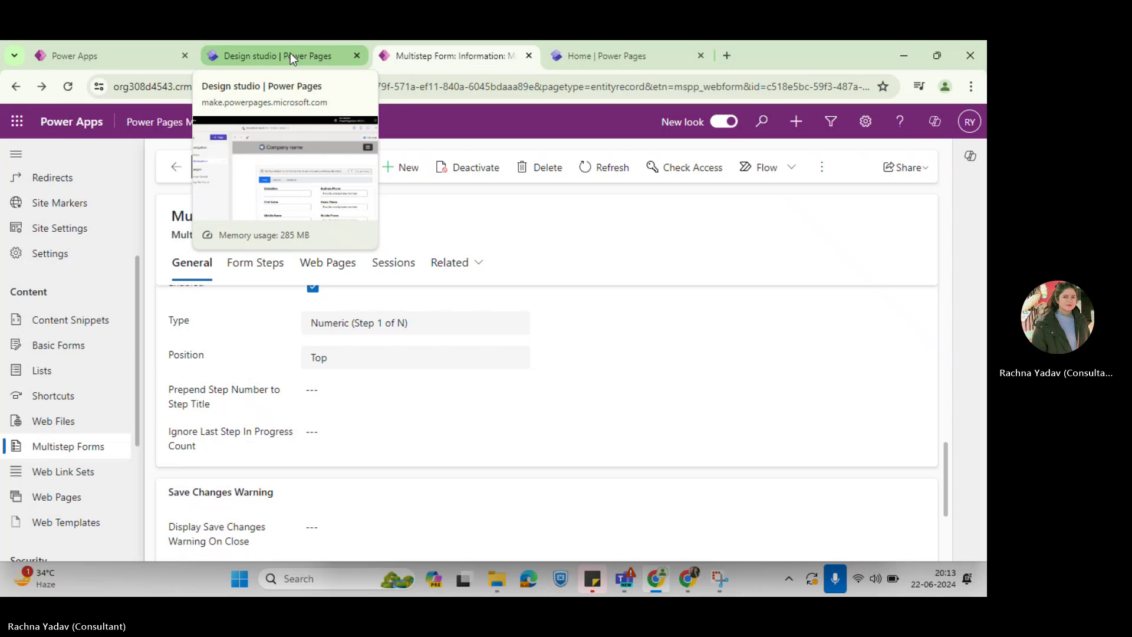
Switch to the design studio, sync the site configuration and check the progress indicator on the MultitepForm page
click(290, 52)
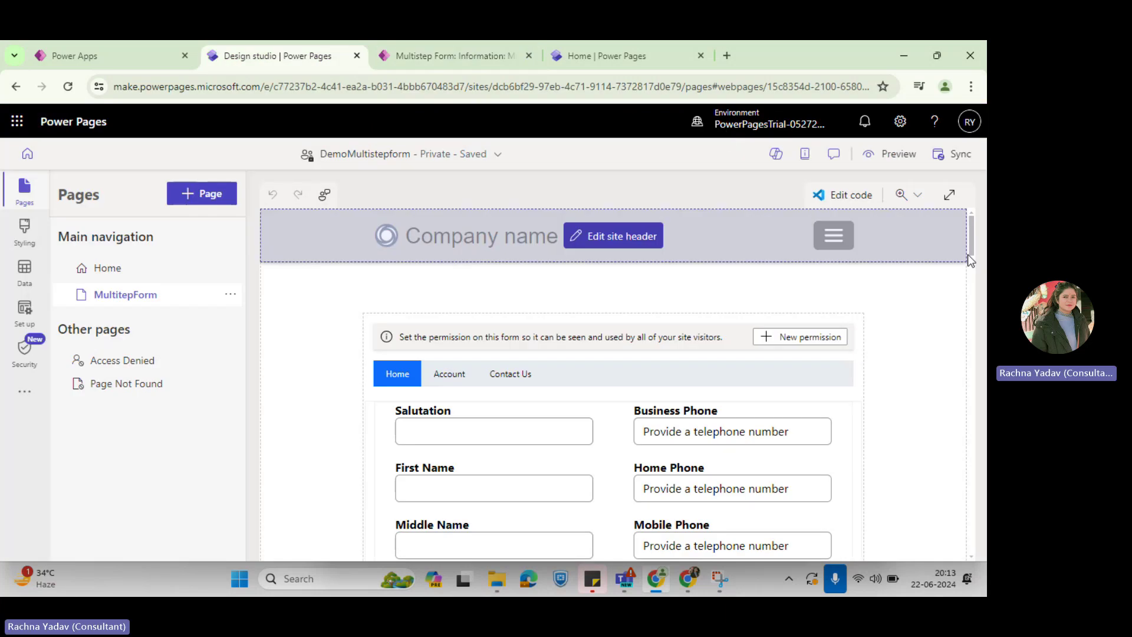
click(956, 157)
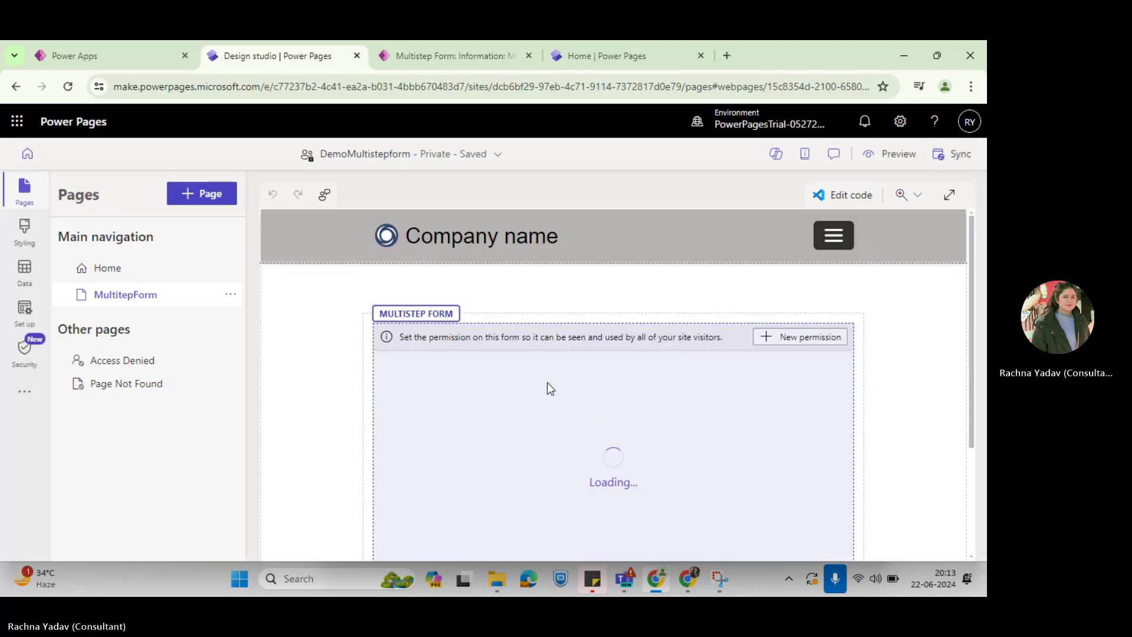
scroll(649, 389, down, 2)
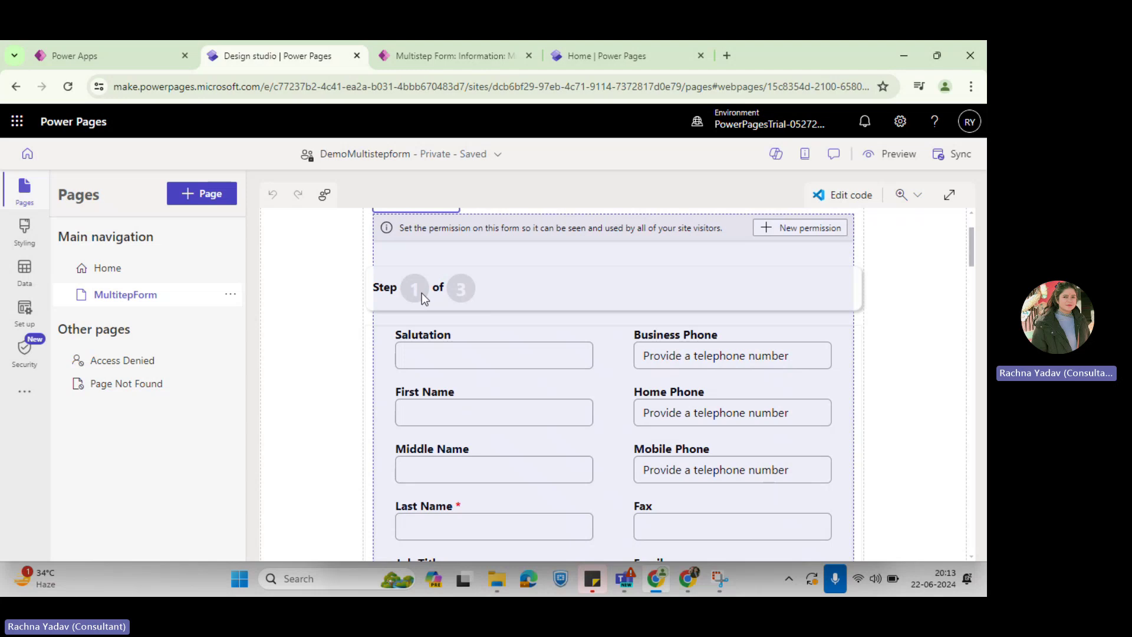
scroll(641, 398, up, 2)
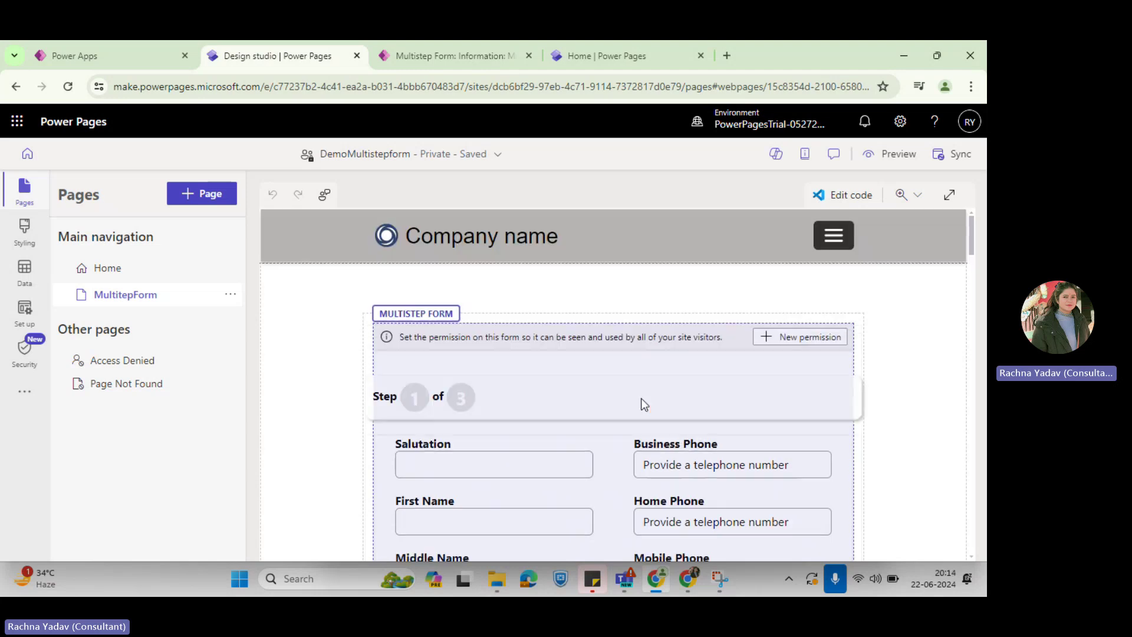
Set up a Contact table permission named Contact Us with global access and Read, Update, Create, Delete, Append and Append to privileges
click(804, 340)
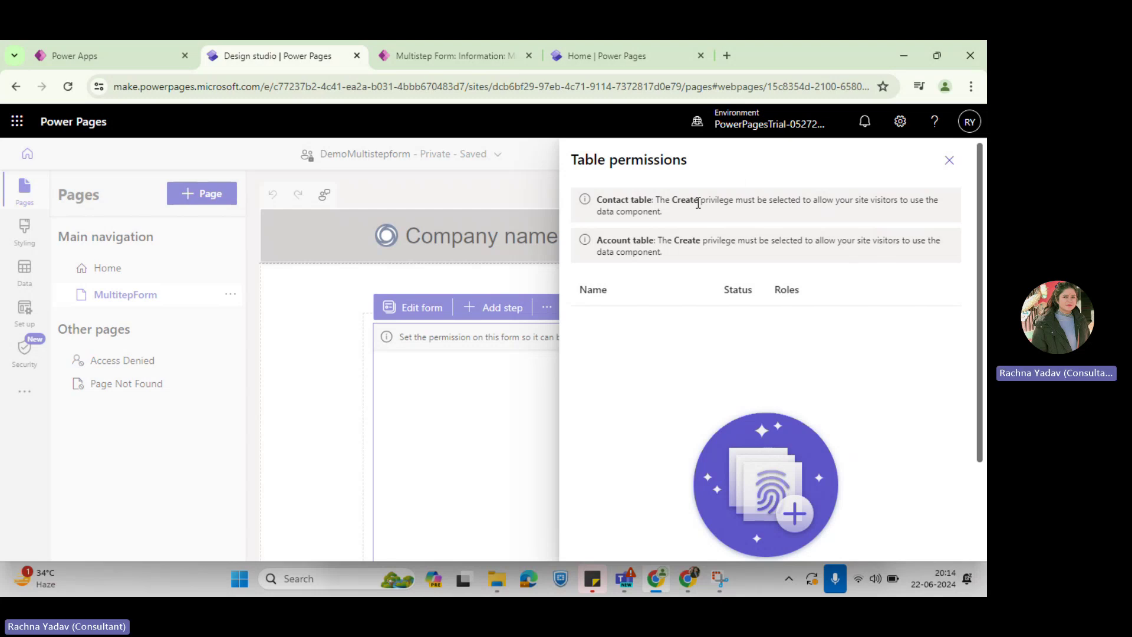
click(705, 242)
scroll(590, 377, down, 2)
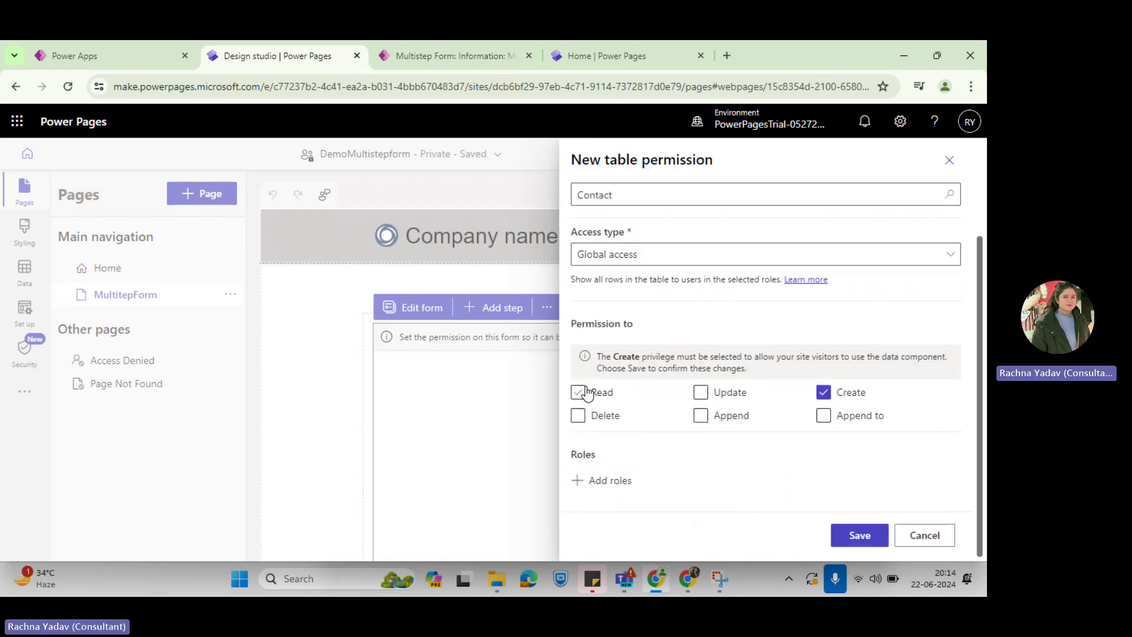
click(579, 415)
click(578, 392)
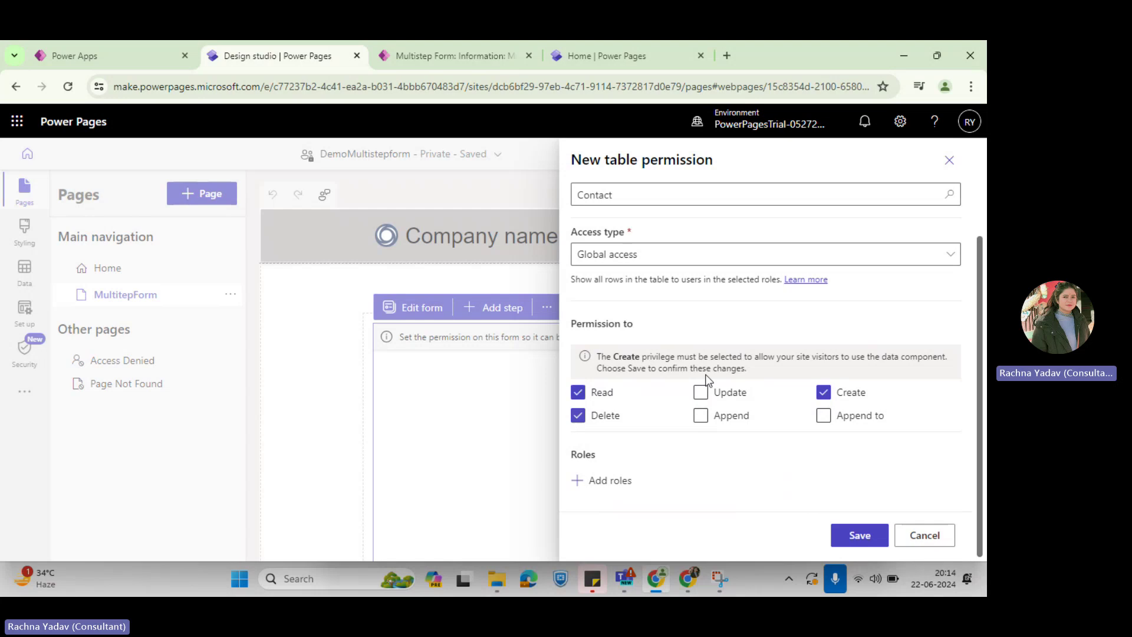
click(701, 392)
click(700, 415)
click(824, 415)
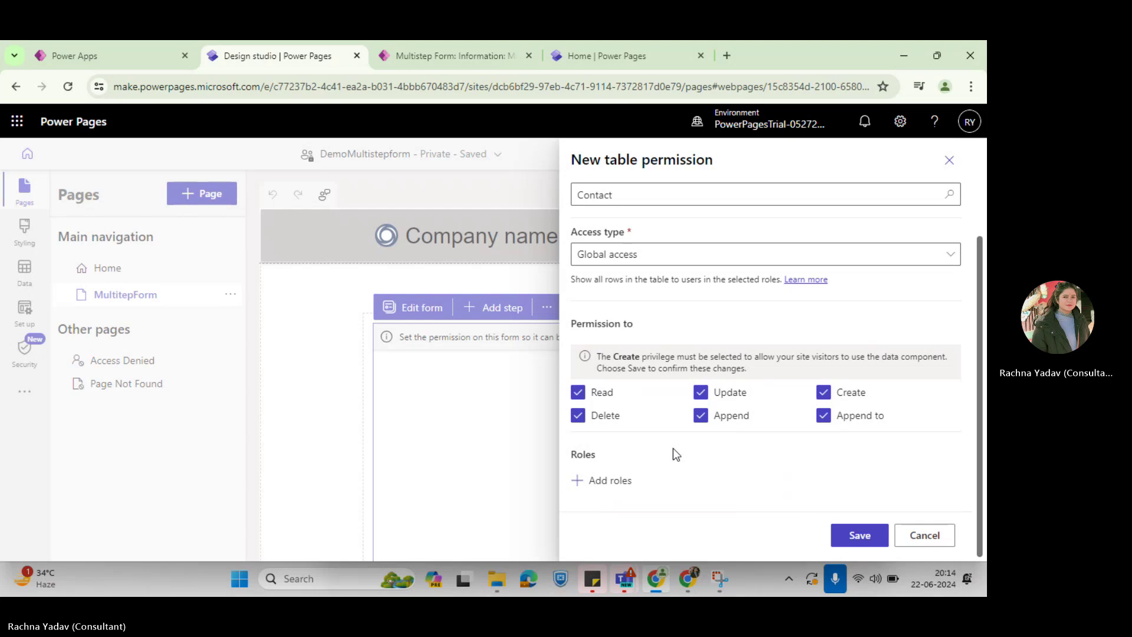
Assign the Administrators, Anonymous Users and Authenticated Users roles to the Contact permission and save it as visible to anyone
click(613, 483)
click(639, 505)
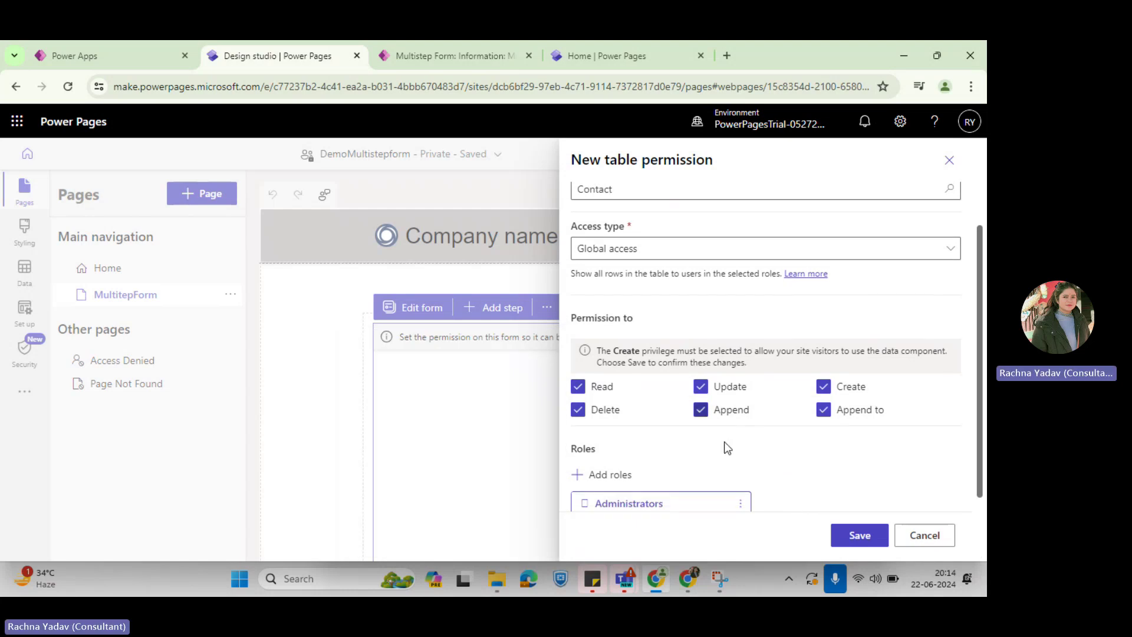
click(860, 535)
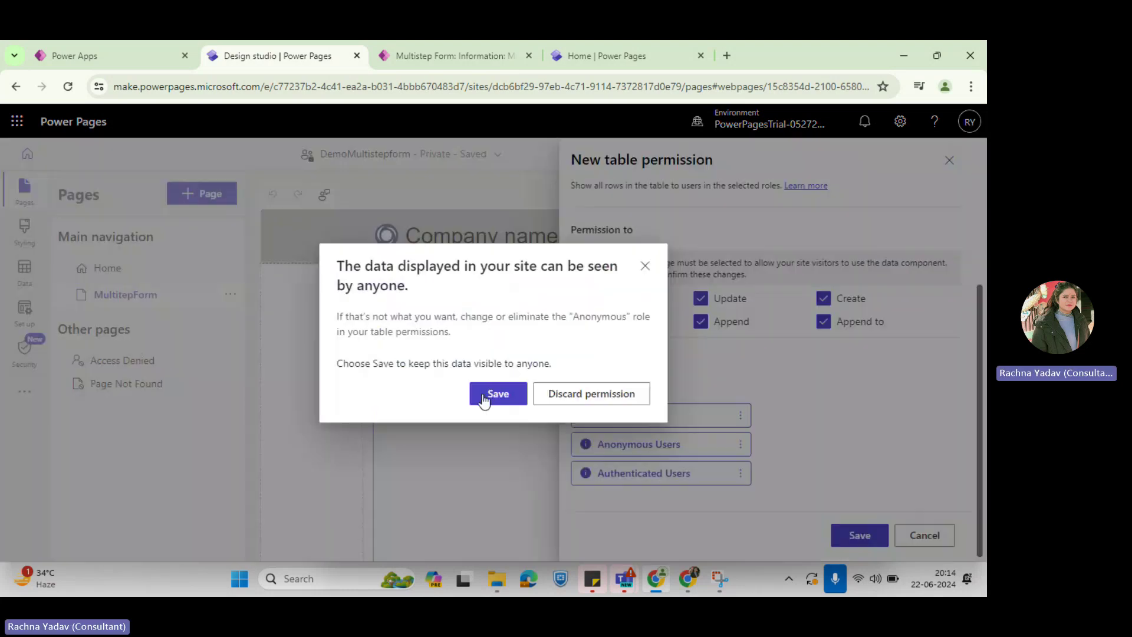
click(484, 400)
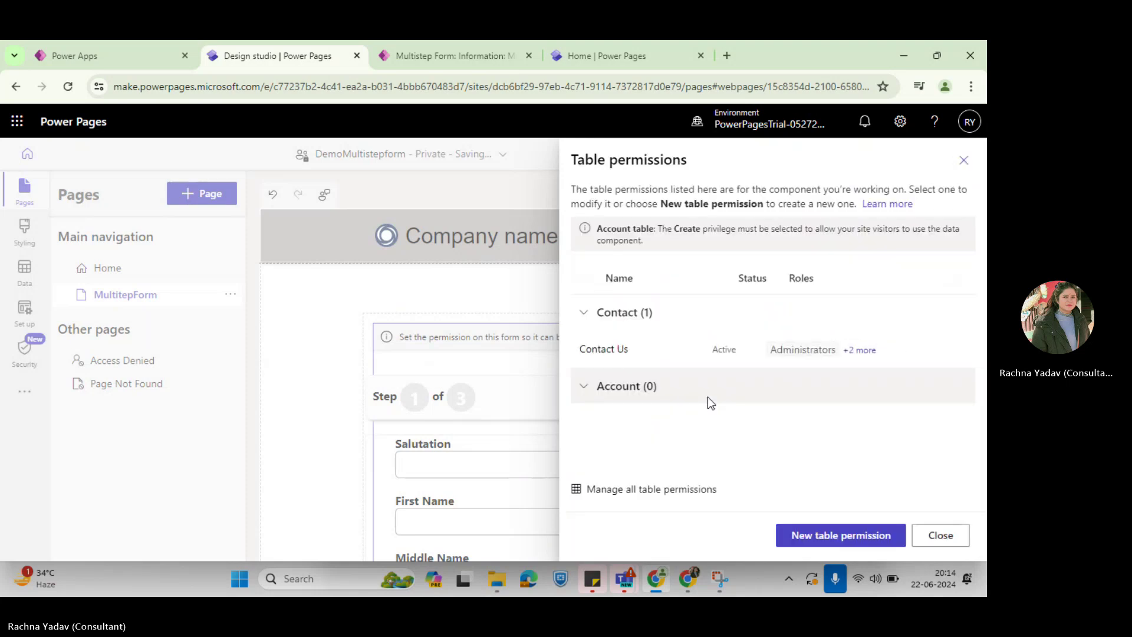
Set up an Account table permission named Account with global access and Read, Update, Create, Append and Append to privileges
click(846, 535)
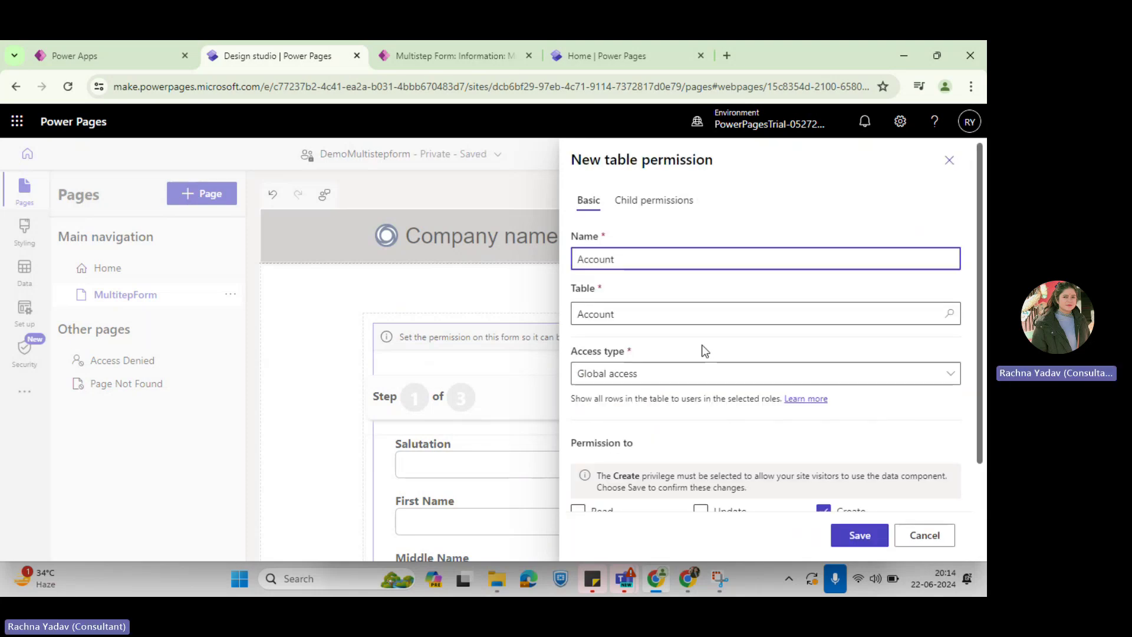
scroll(702, 351, down, 2)
click(578, 392)
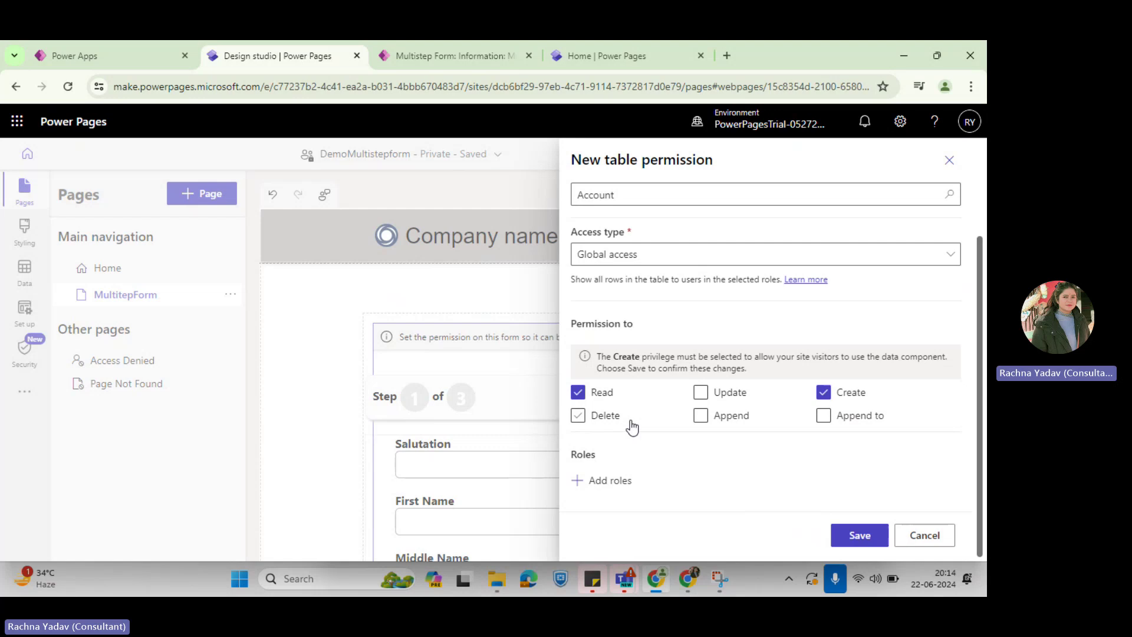
click(701, 415)
click(701, 392)
click(823, 415)
Assign the Administrators, Anonymous Users and Authenticated Users roles to the Account permission, save it as visible to anyone and close the table permissions
click(611, 479)
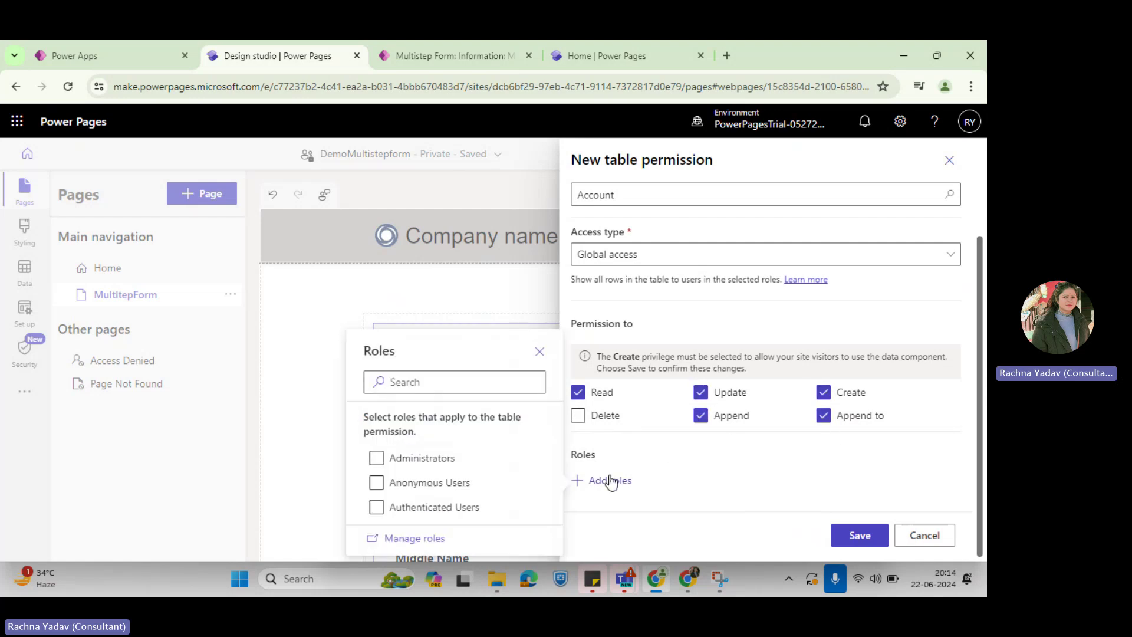
click(376, 458)
click(376, 482)
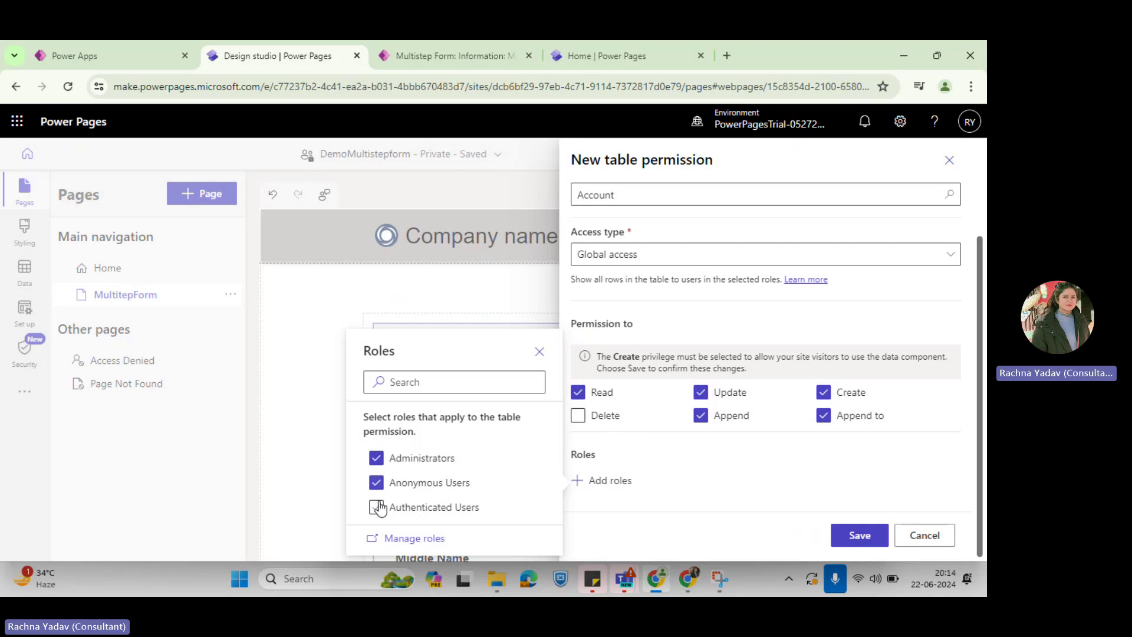
click(443, 507)
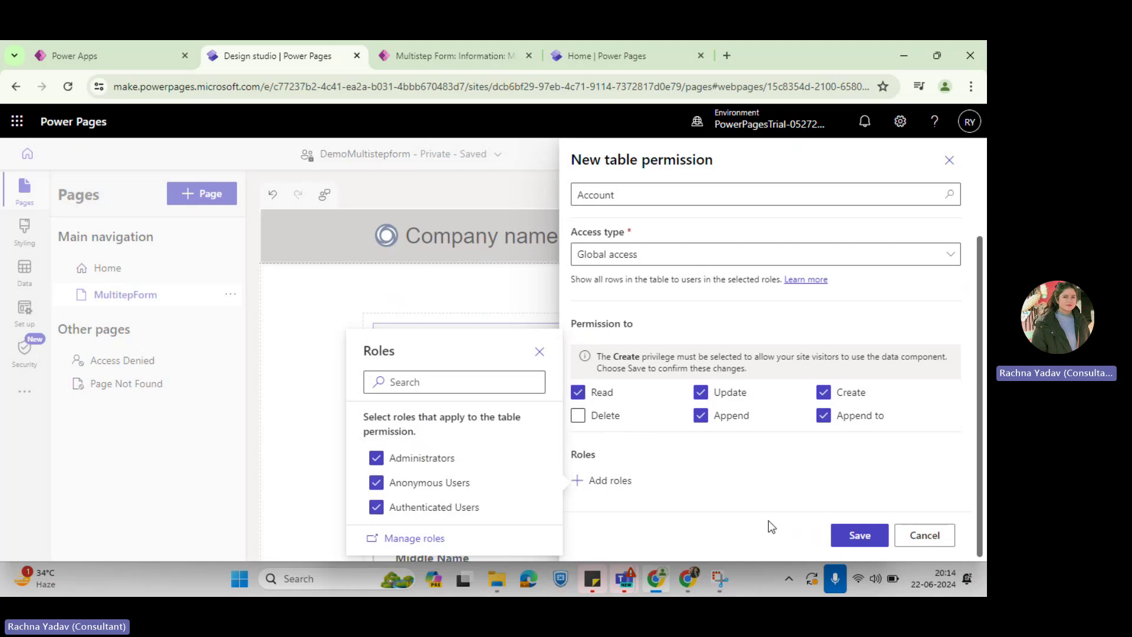
click(860, 535)
click(497, 394)
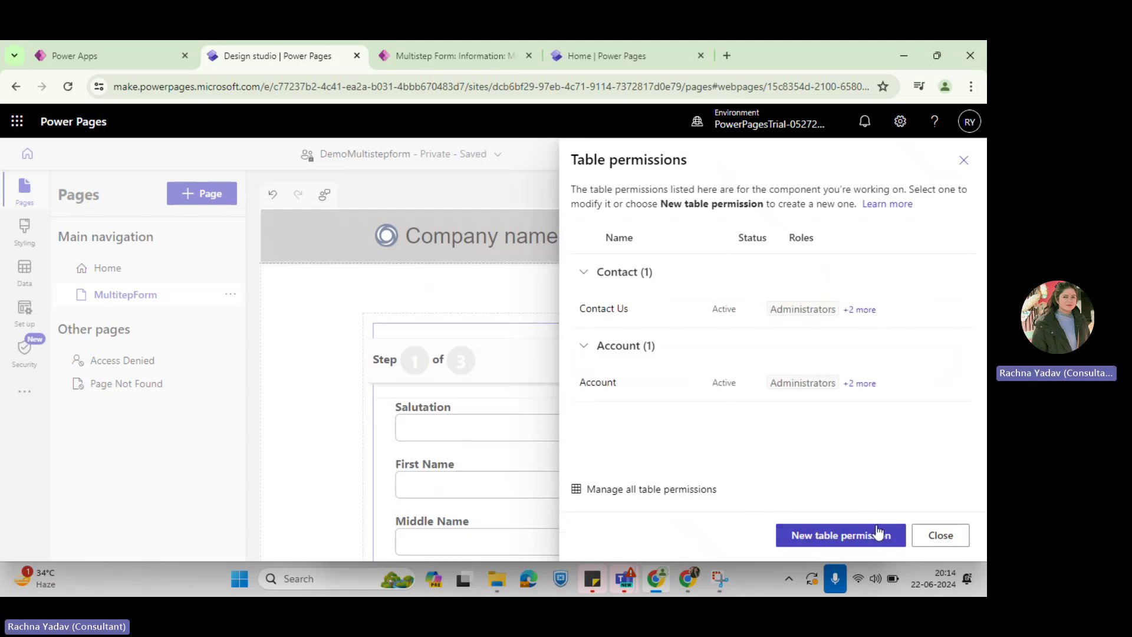
click(928, 537)
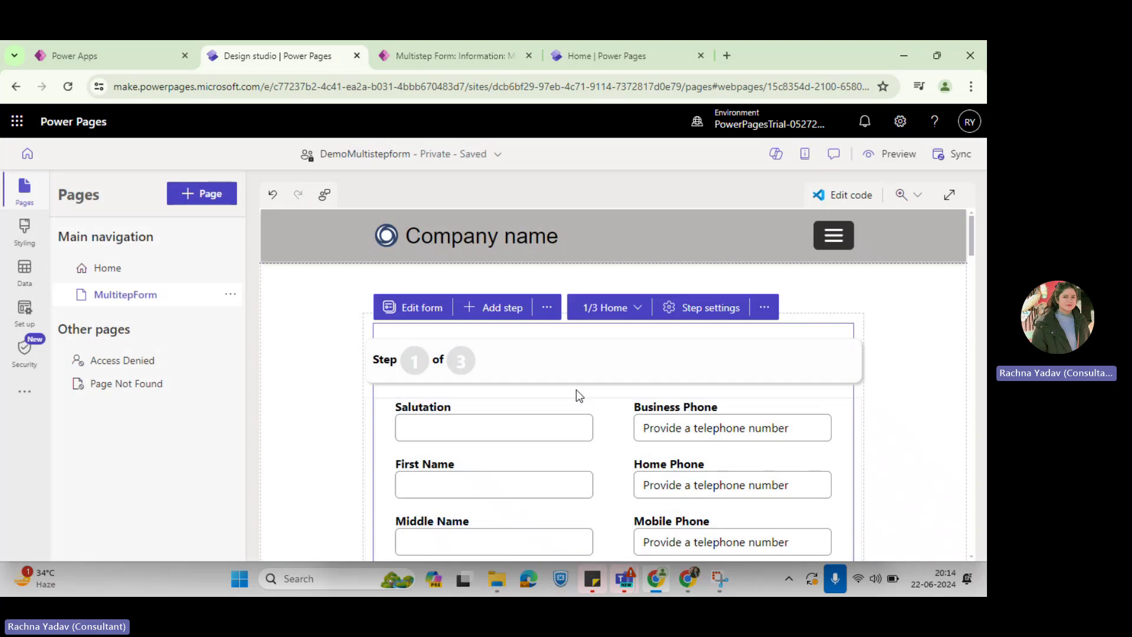
Sync the site configuration and preview the MultitepForm page at desktop size
scroll(575, 389, down, 3)
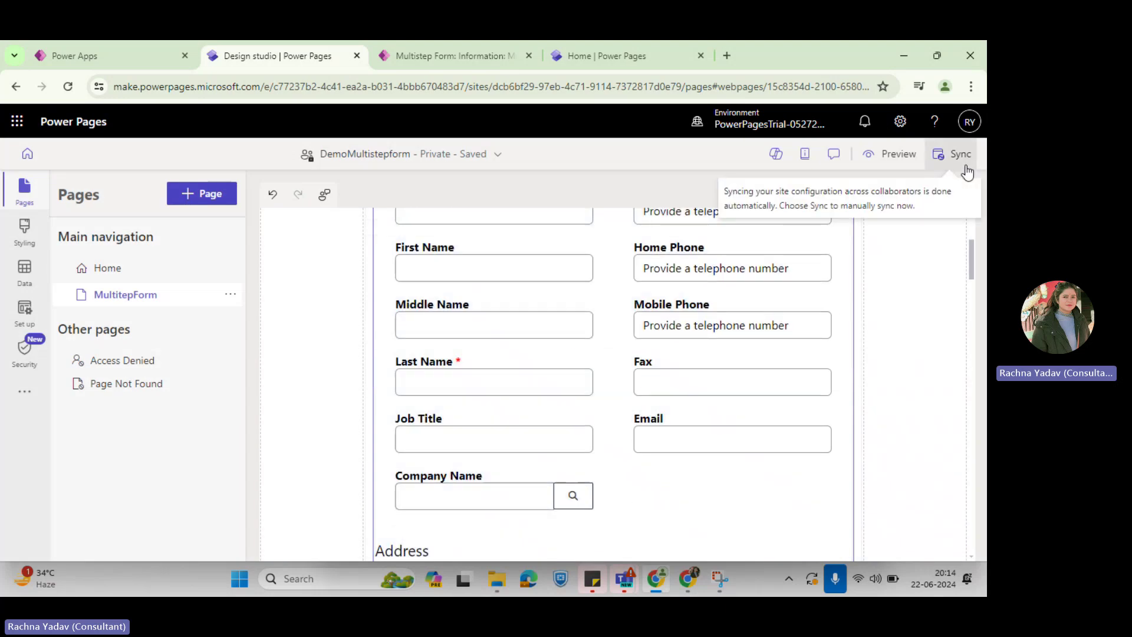
click(965, 166)
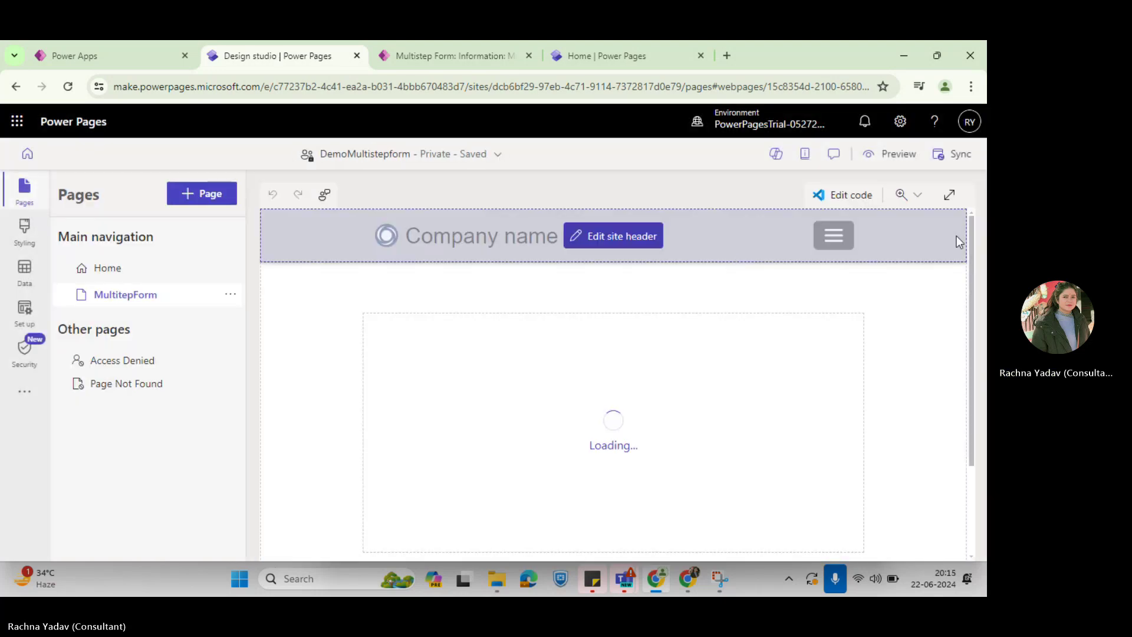
click(898, 154)
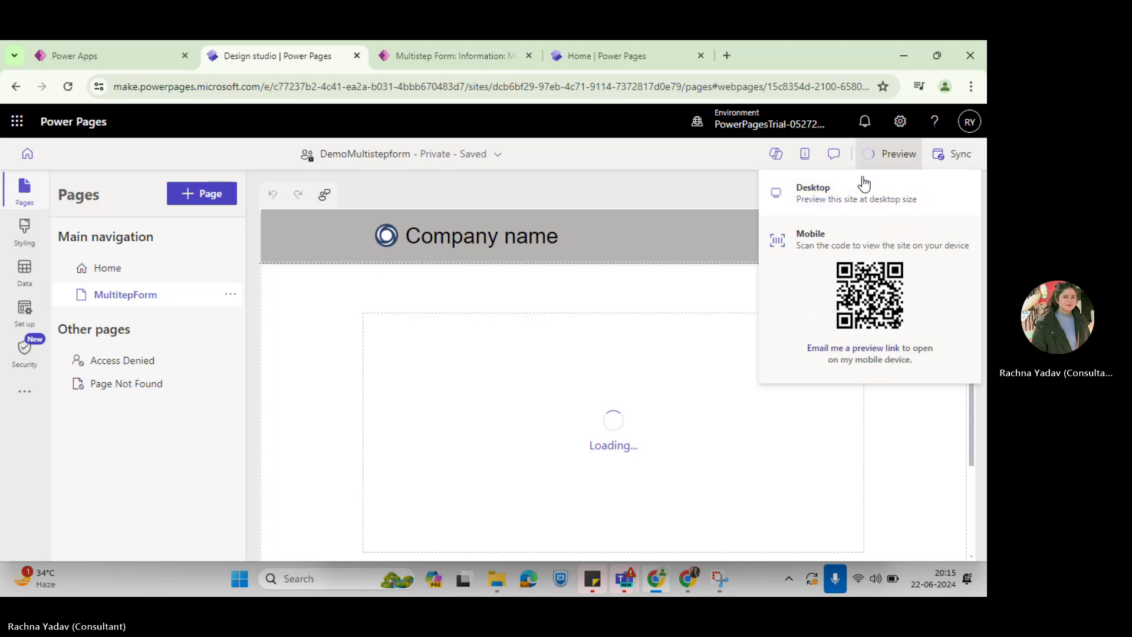
click(374, 58)
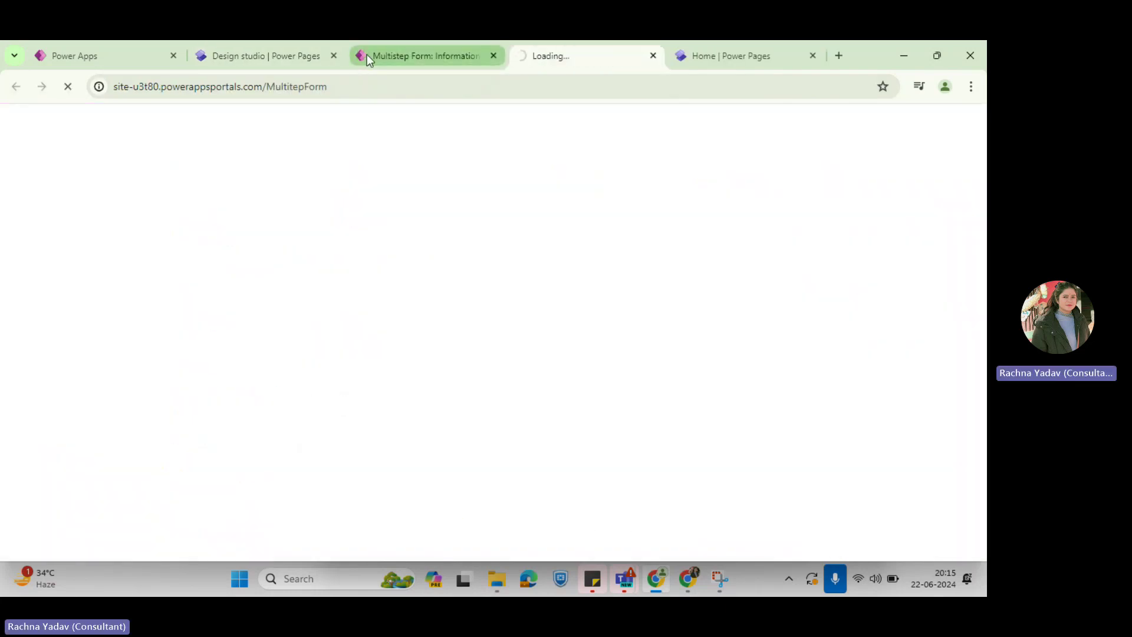
Switch to Power Pages Management and review the position options of the multistep form's progress indicator
click(366, 54)
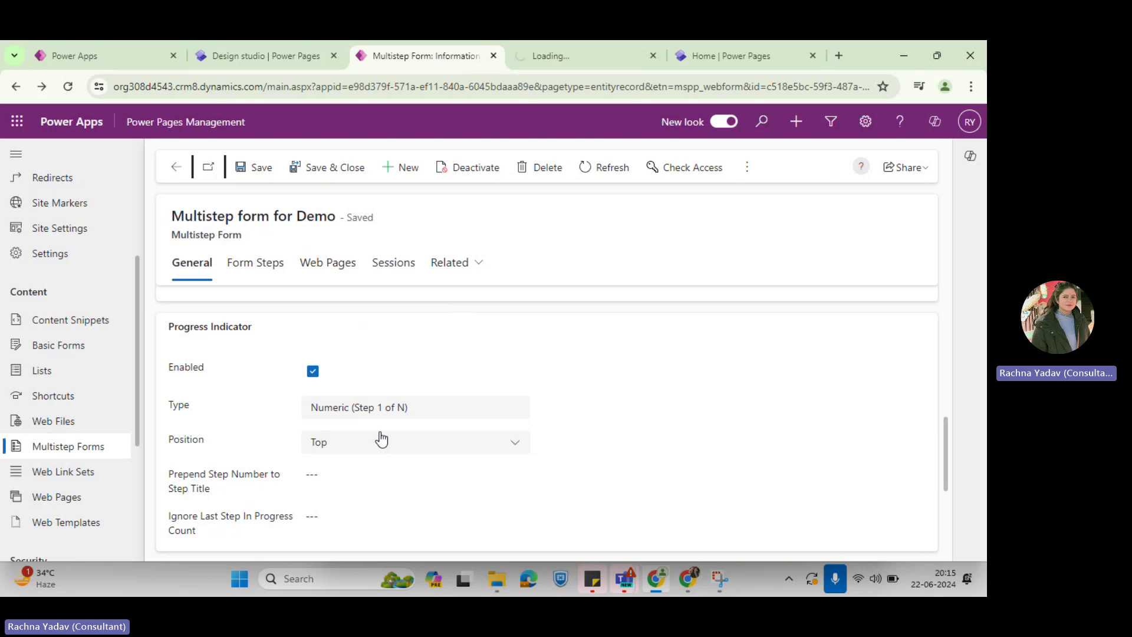
click(381, 441)
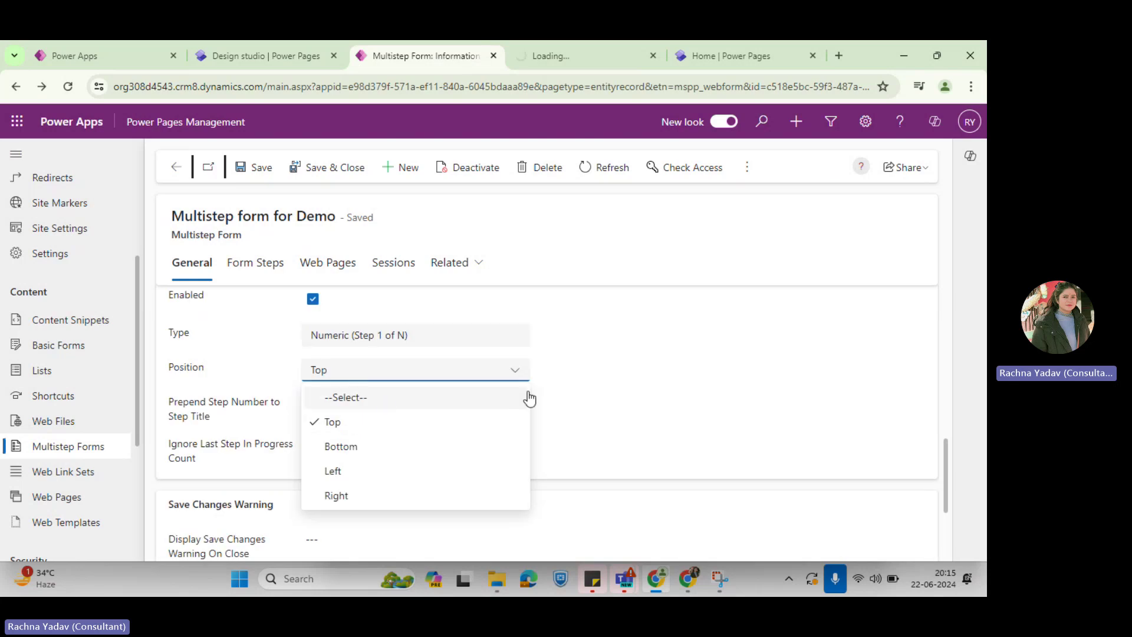
click(598, 373)
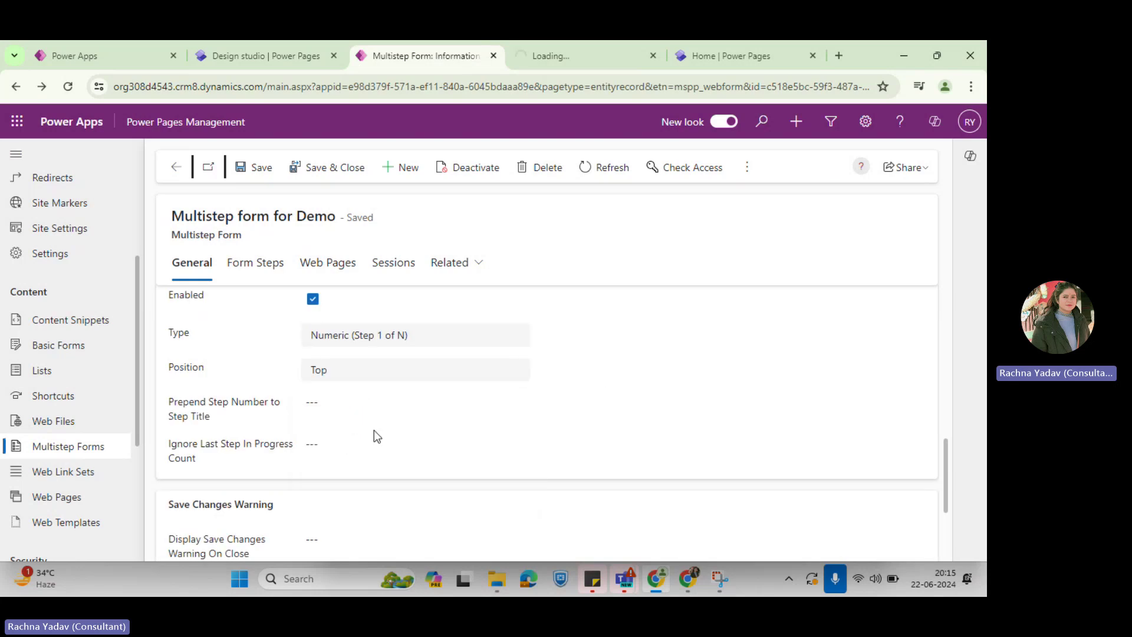
Review the multistep form's remaining progress indicator options, save changes warning, start step and session settings
scroll(376, 435, down, 1)
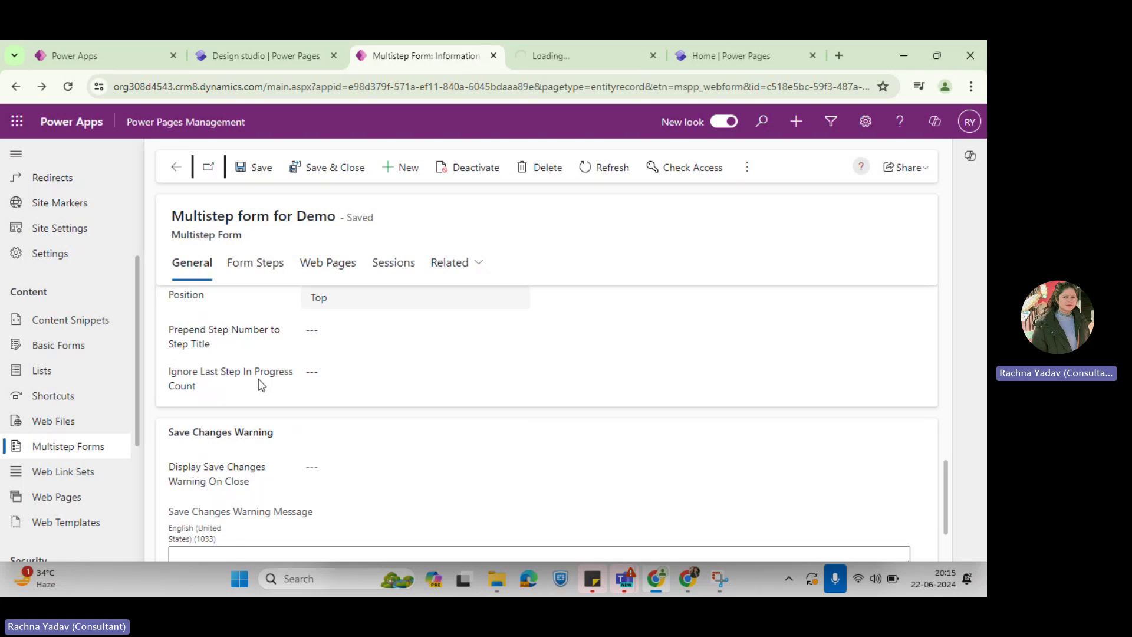
scroll(356, 382, down, 1)
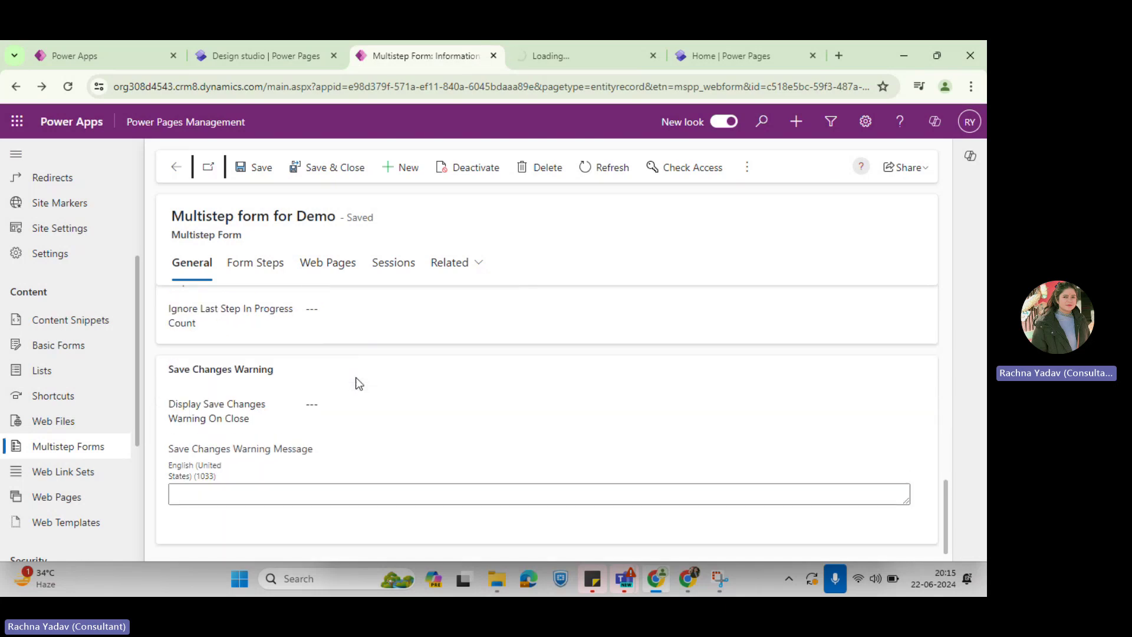
scroll(356, 381, up, 3)
click(272, 267)
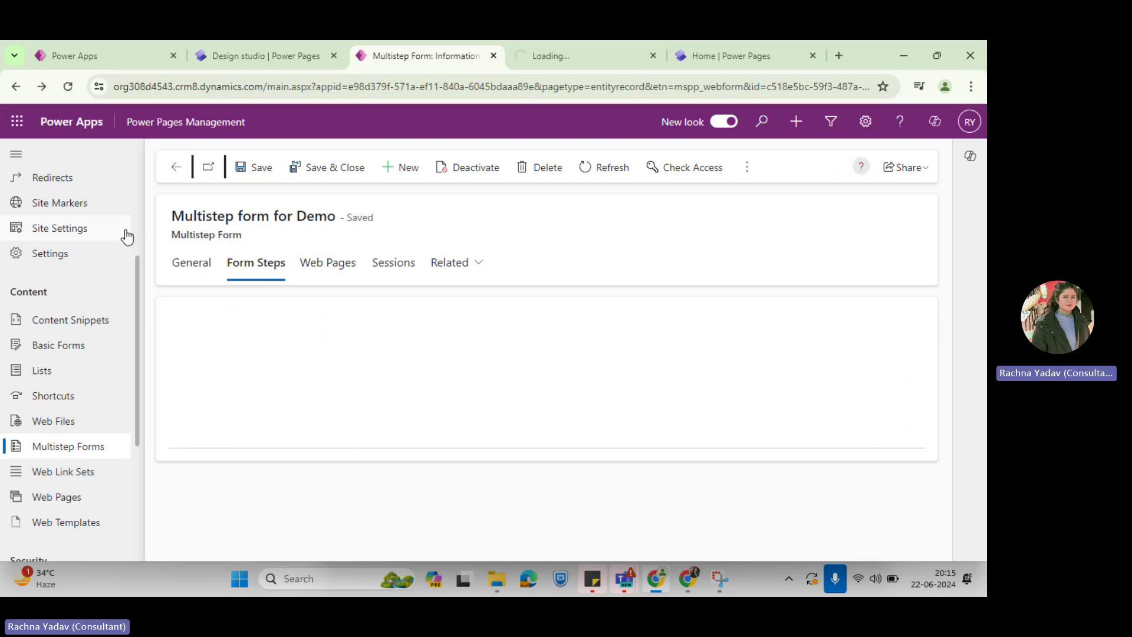
click(181, 267)
scroll(296, 401, down, 3)
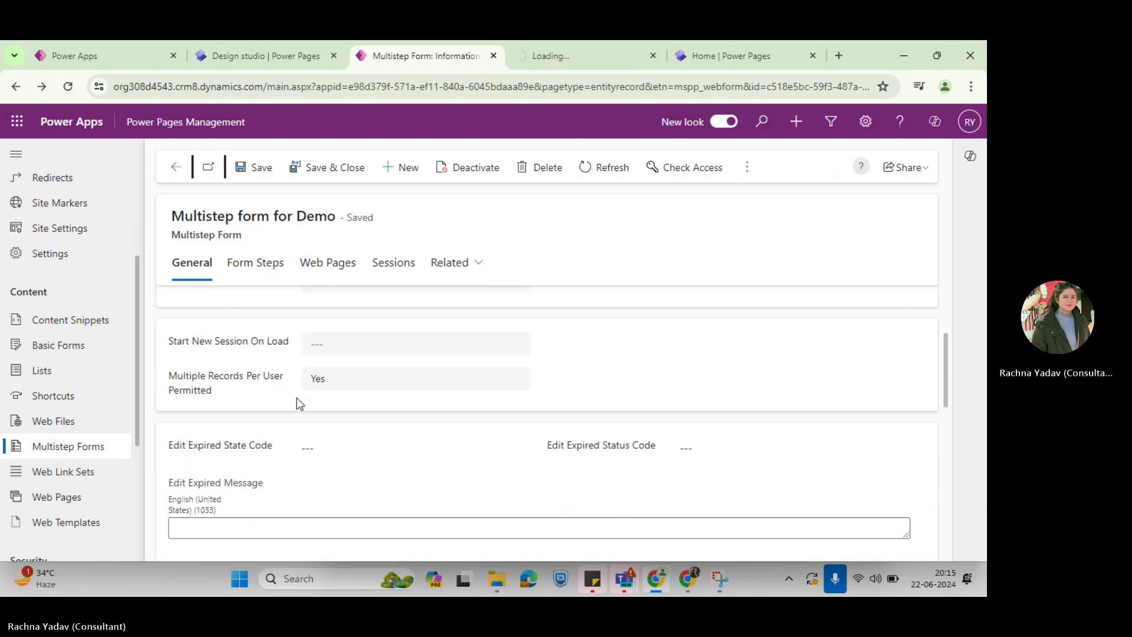
scroll(296, 397, up, 1)
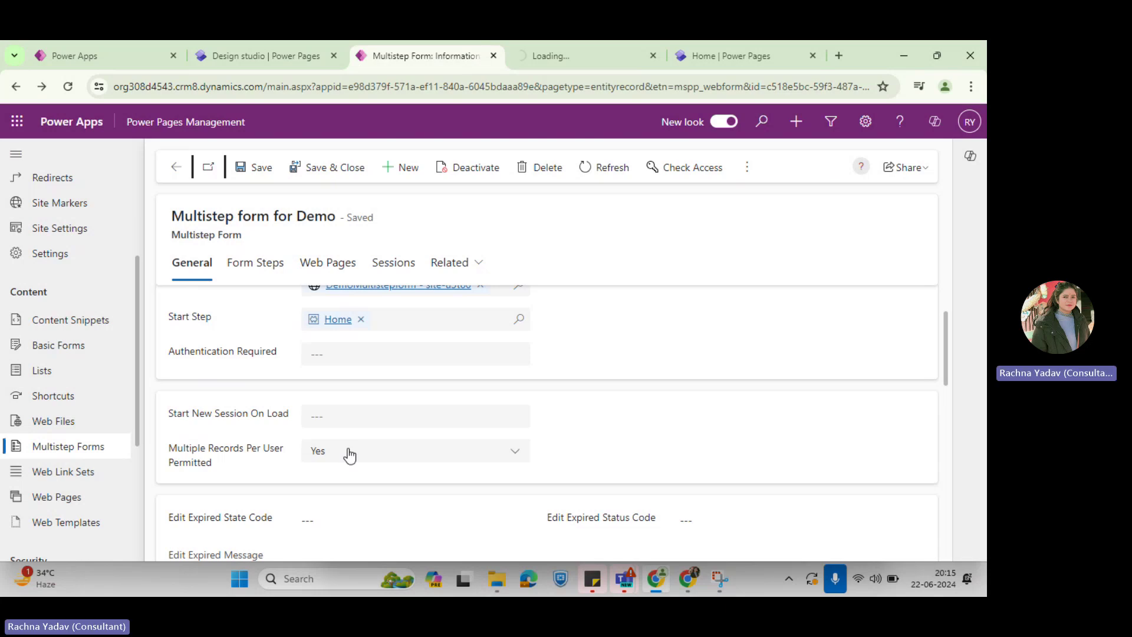
scroll(332, 381, up, 1)
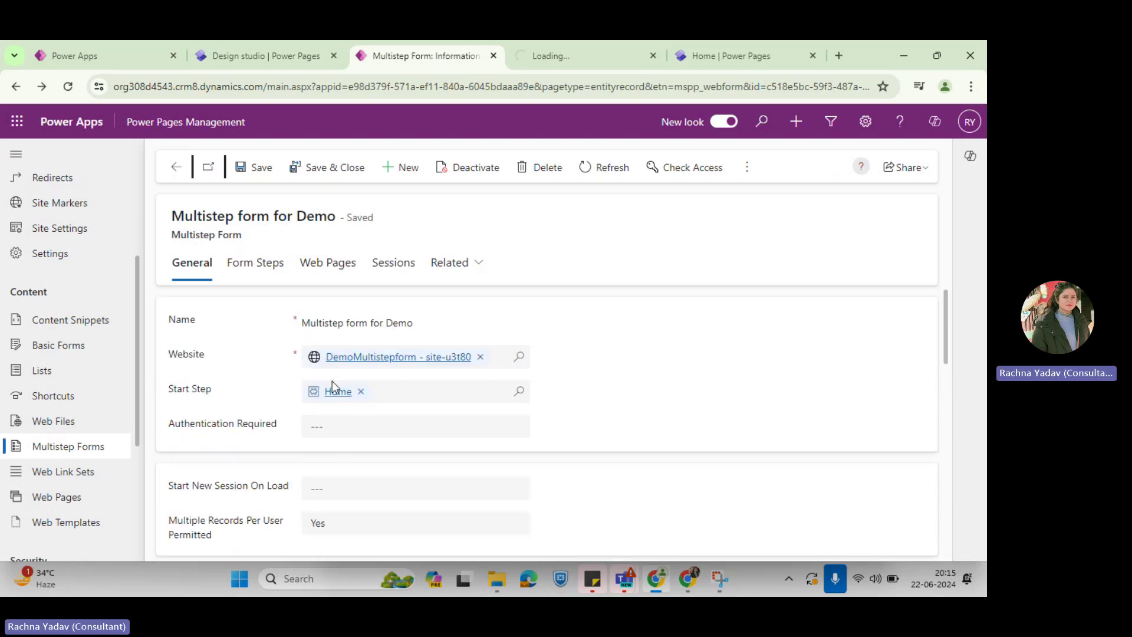
Check the form steps list, general settings and related record options of Multistep form for Demo
click(264, 264)
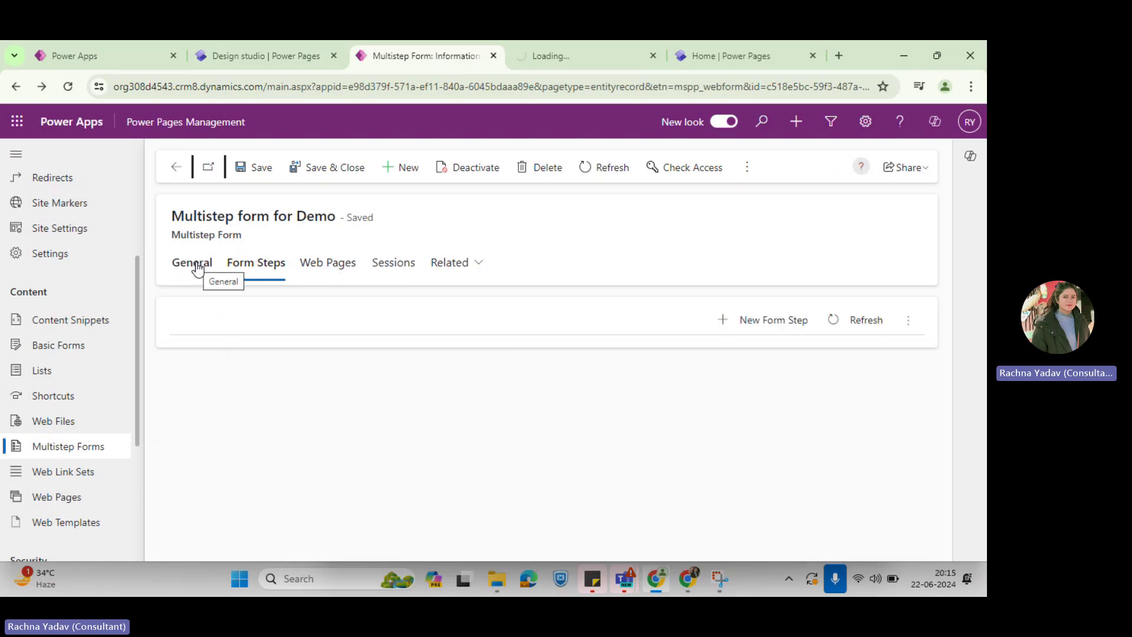
click(265, 383)
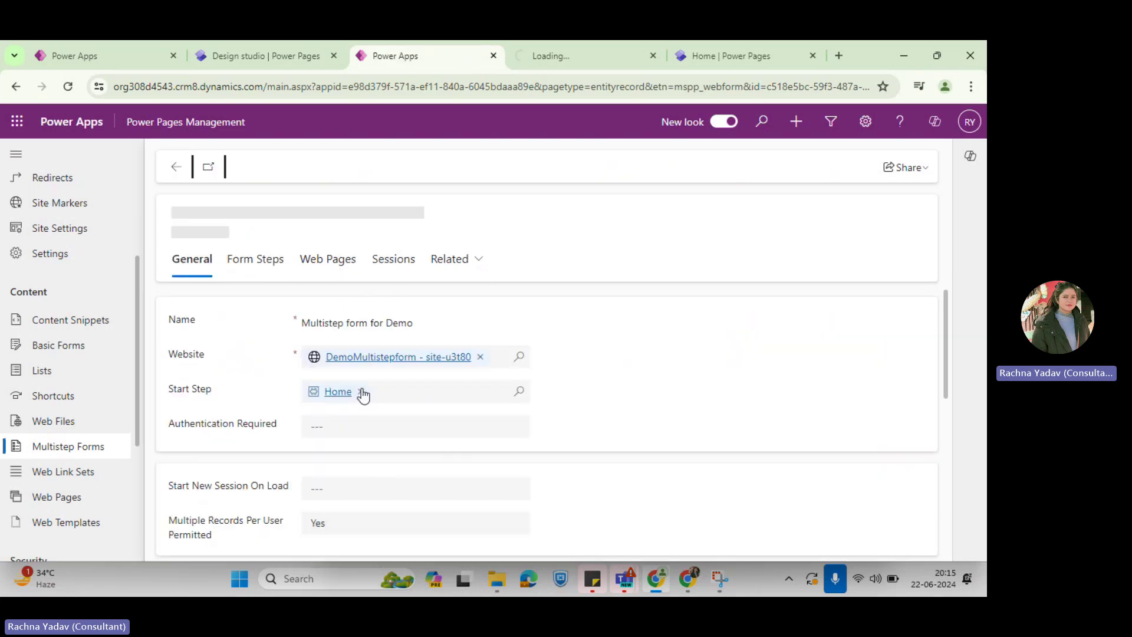
scroll(451, 456, down, 5)
scroll(452, 455, down, 5)
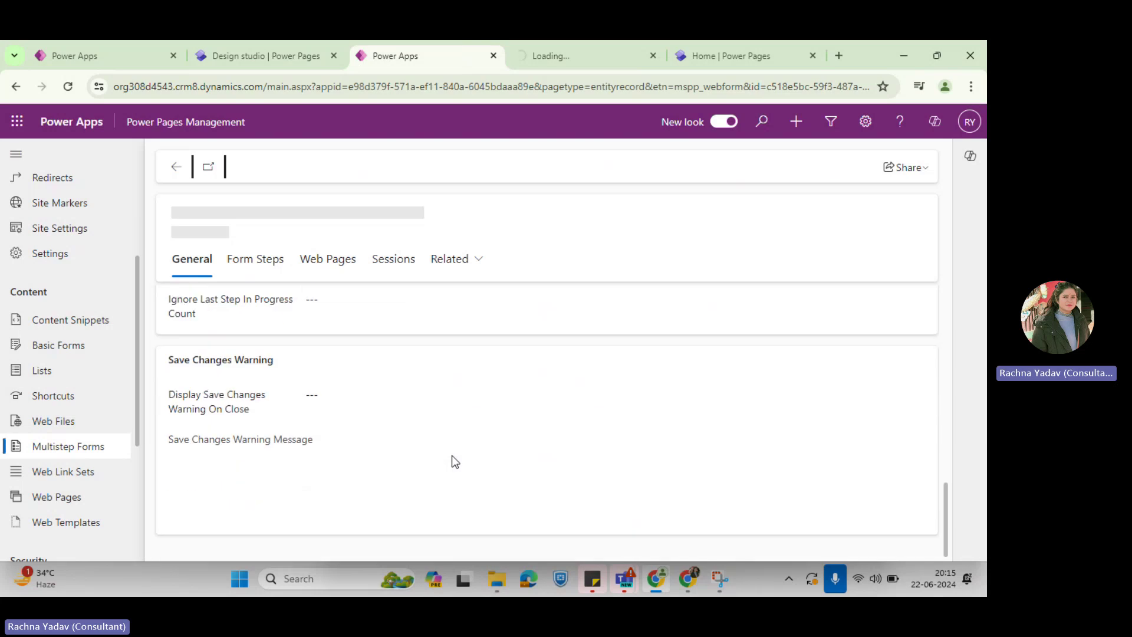
click(439, 266)
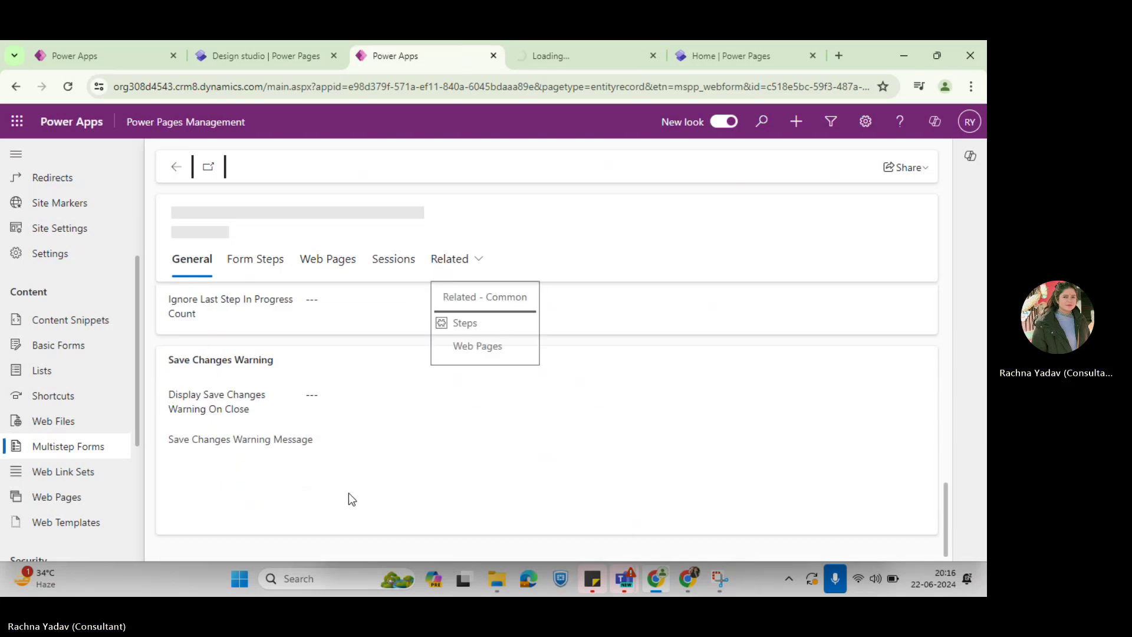
scroll(294, 433, up, 10)
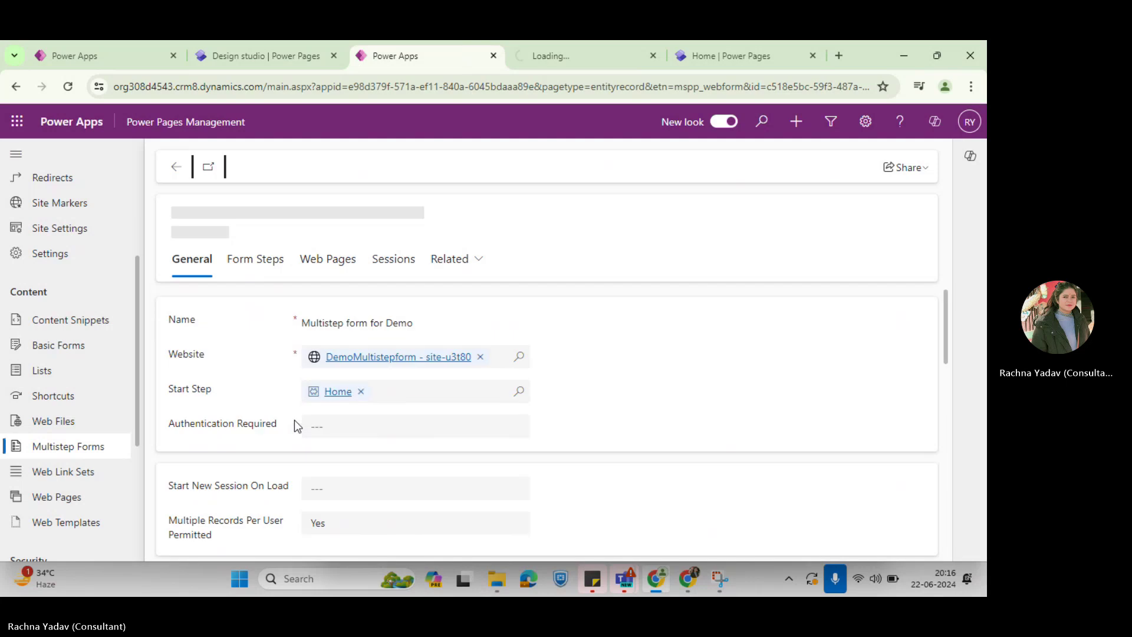
scroll(464, 416, down, 10)
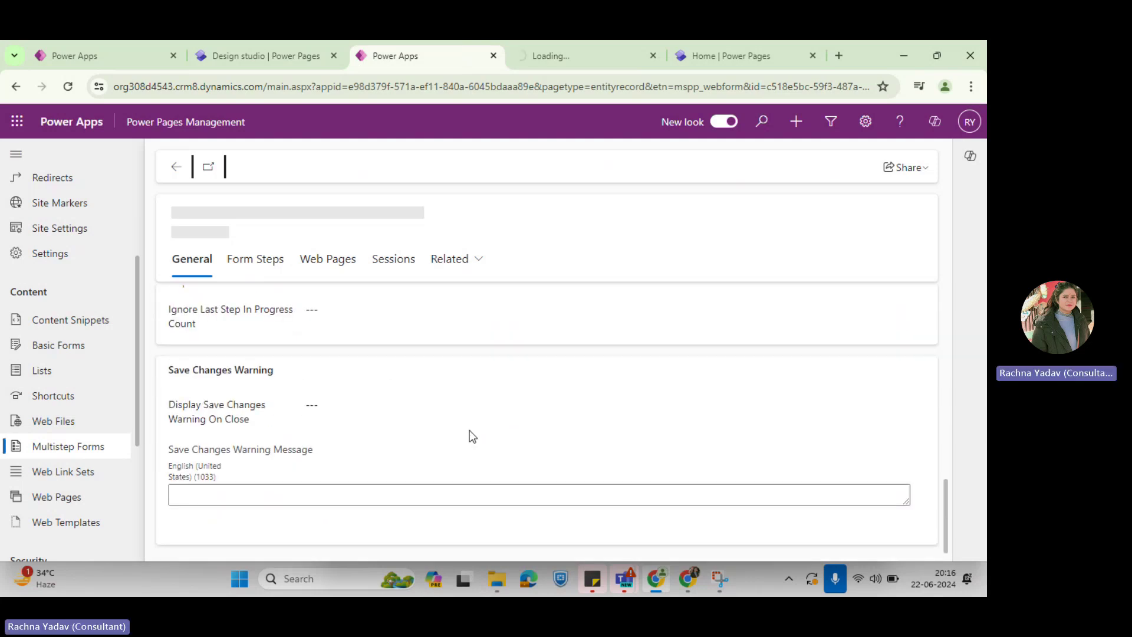
scroll(469, 429, up, 10)
click(251, 259)
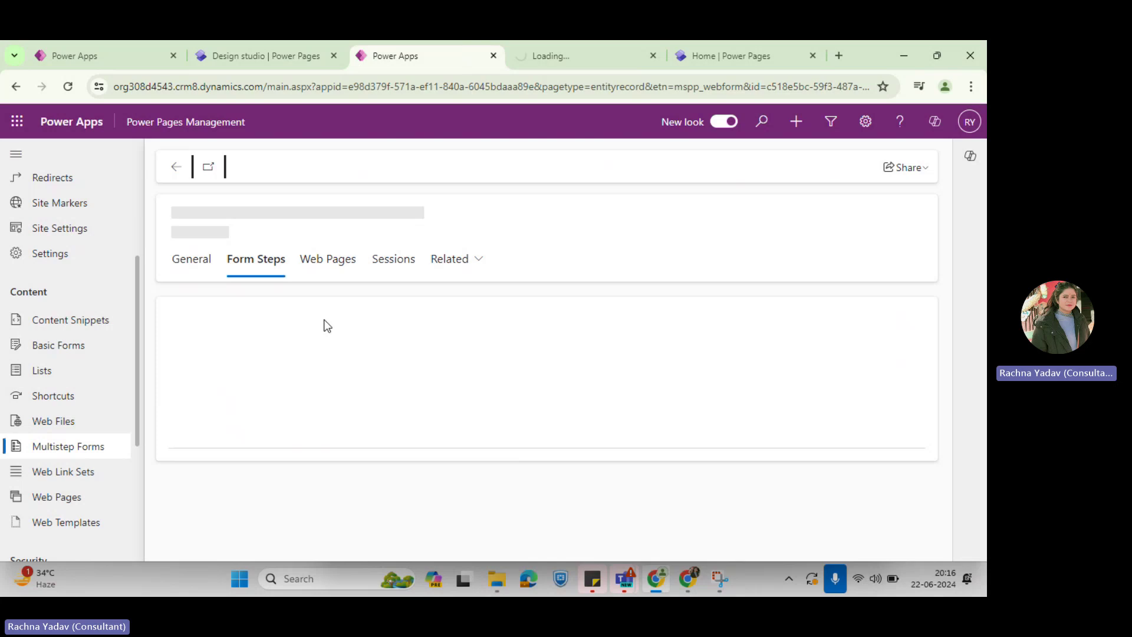
Switch to the Power Pages design studio and preview the MultitepForm page at desktop size again
click(712, 55)
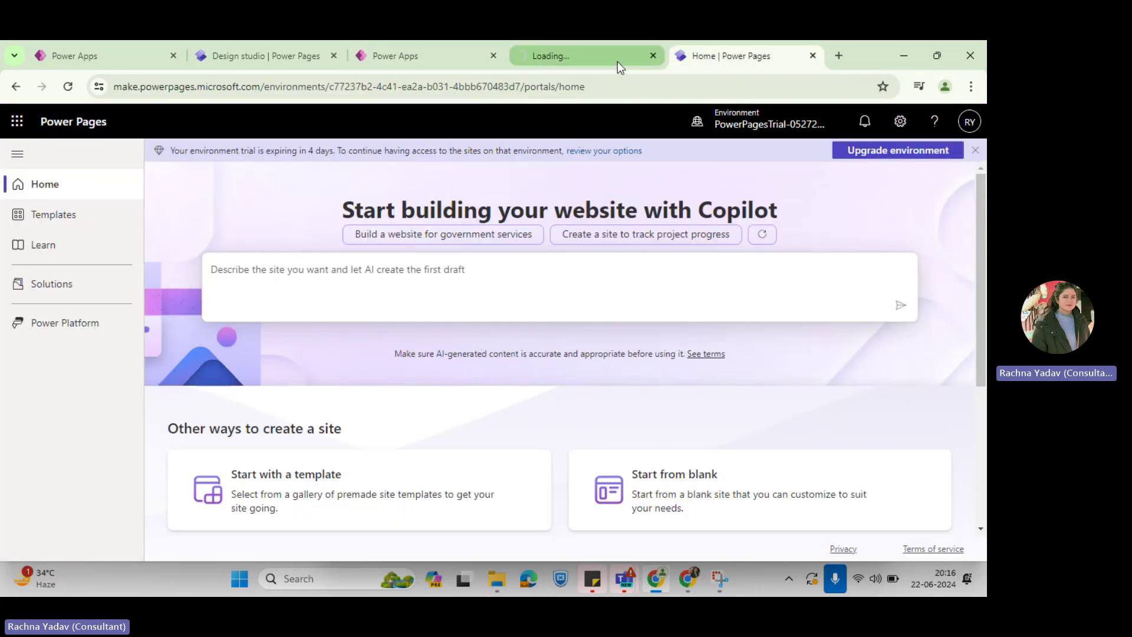
mouse_move(386, 47)
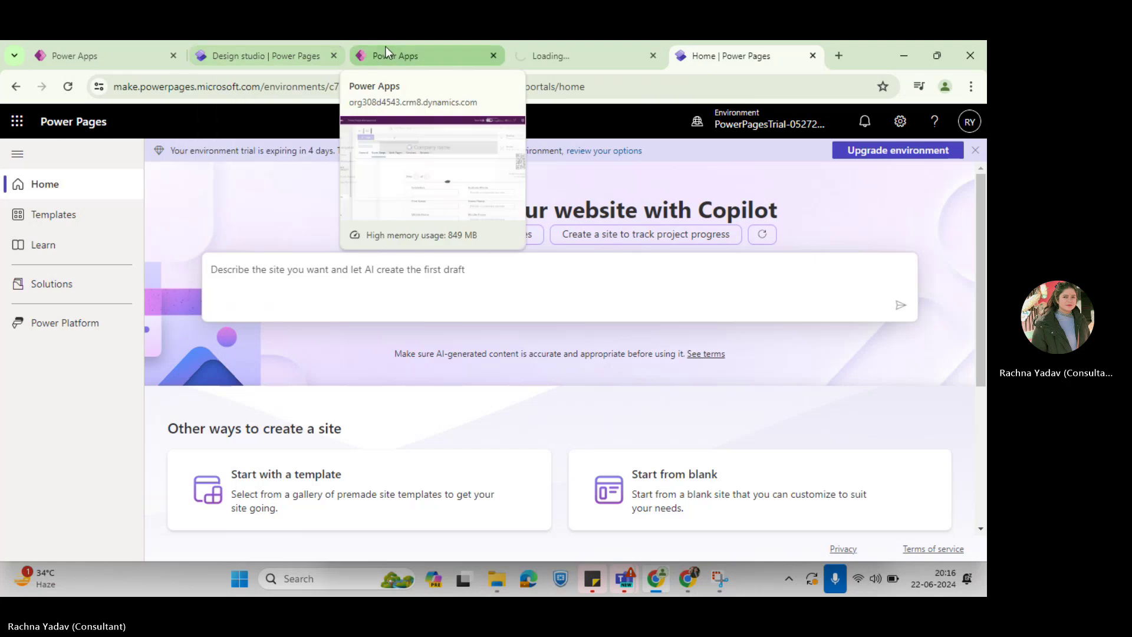
click(269, 51)
click(895, 156)
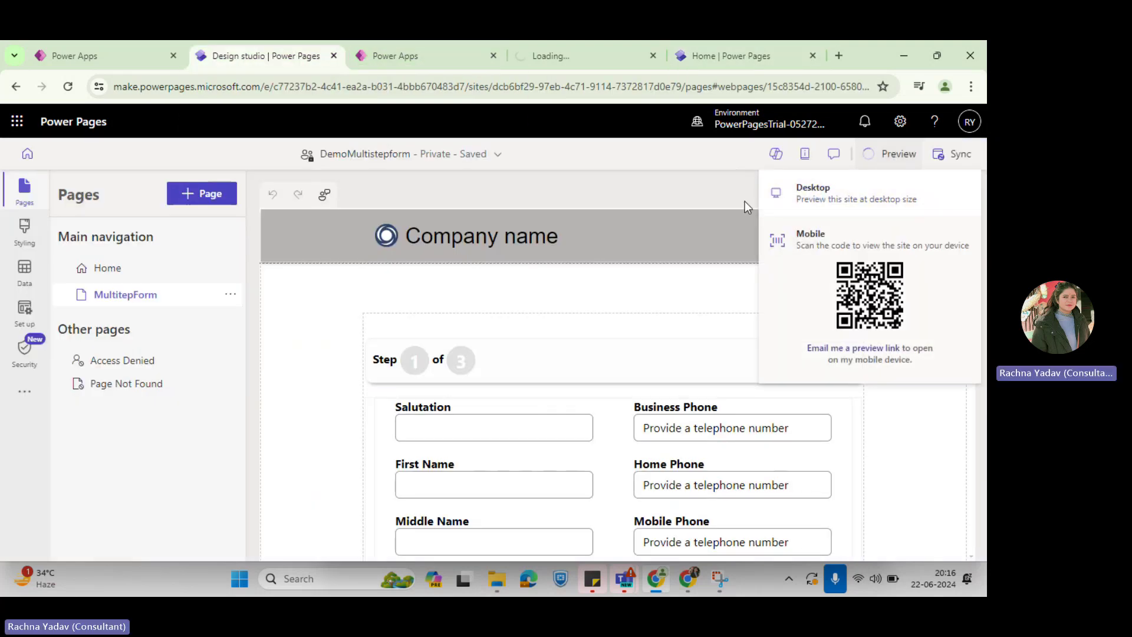
click(882, 211)
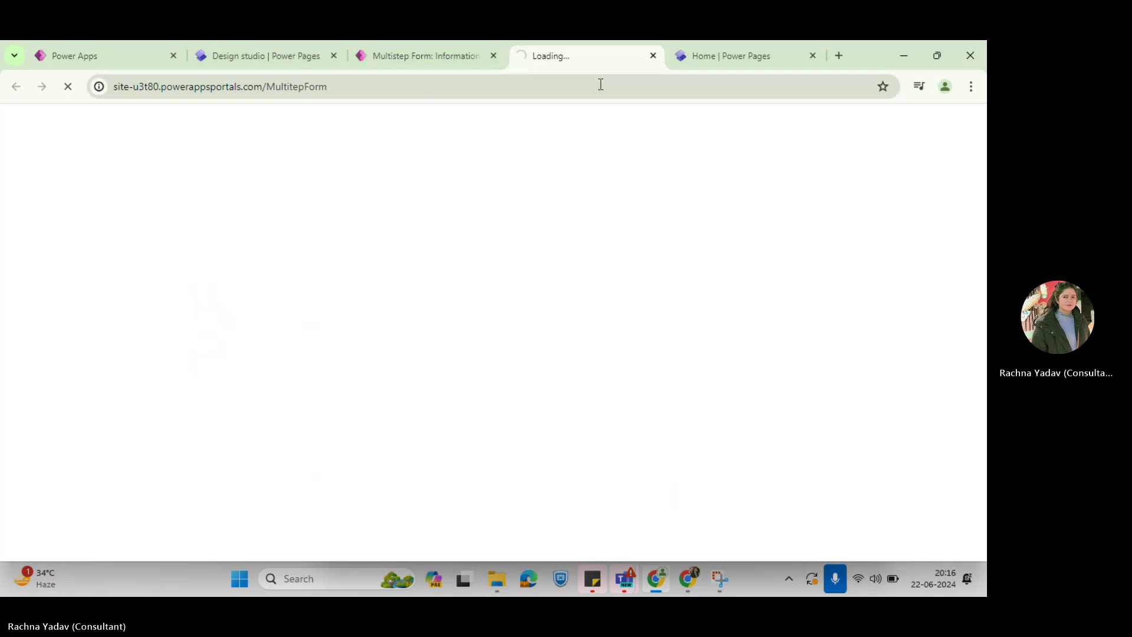
Return to Power Pages Management, open the parent multistep form from its steps list and look over its general settings
click(375, 54)
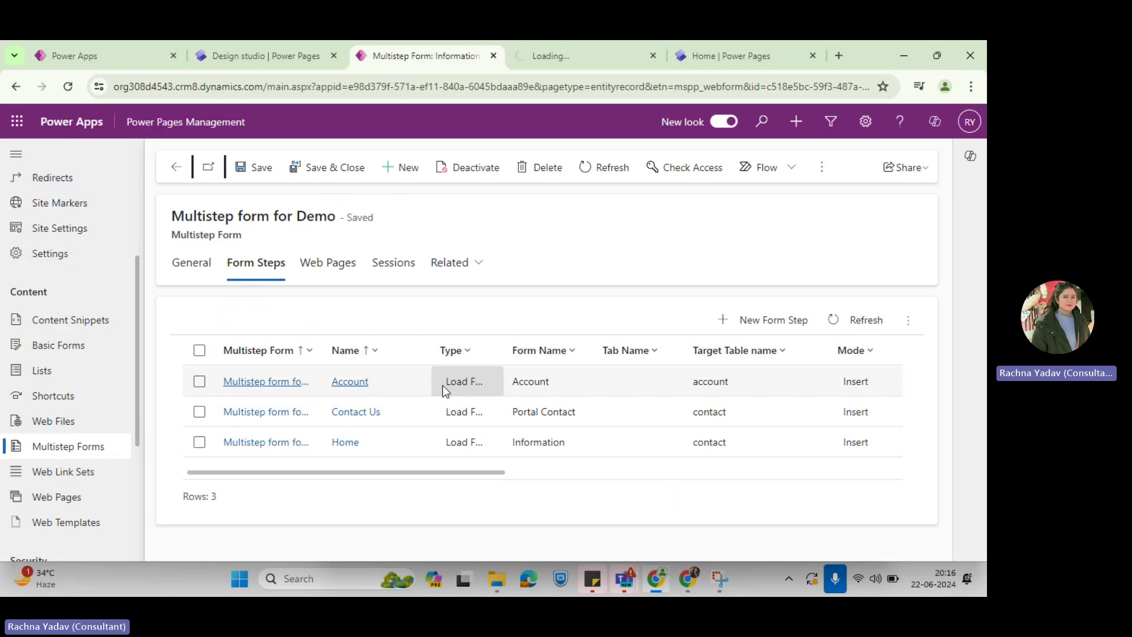
click(271, 387)
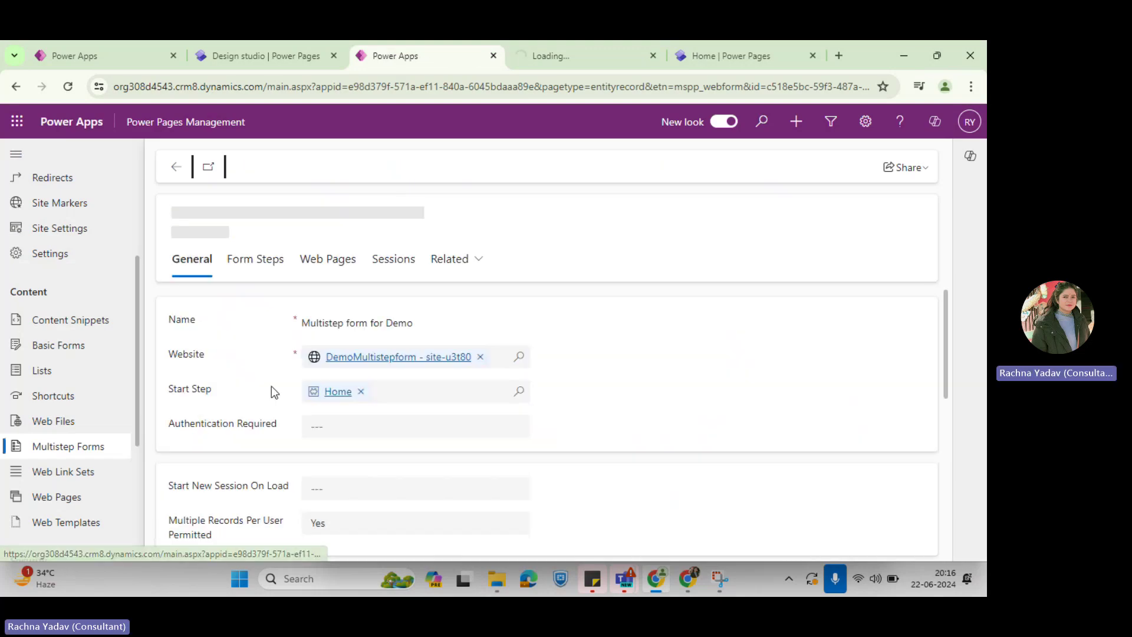
scroll(436, 436, down, 2)
scroll(438, 446, down, 6)
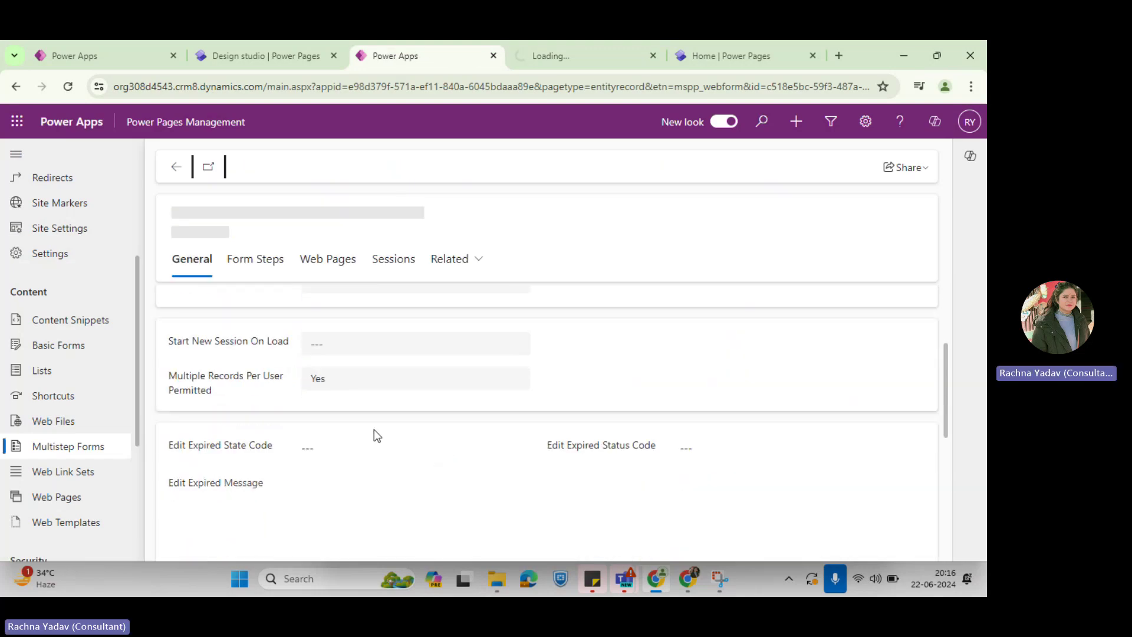
scroll(377, 448, down, 3)
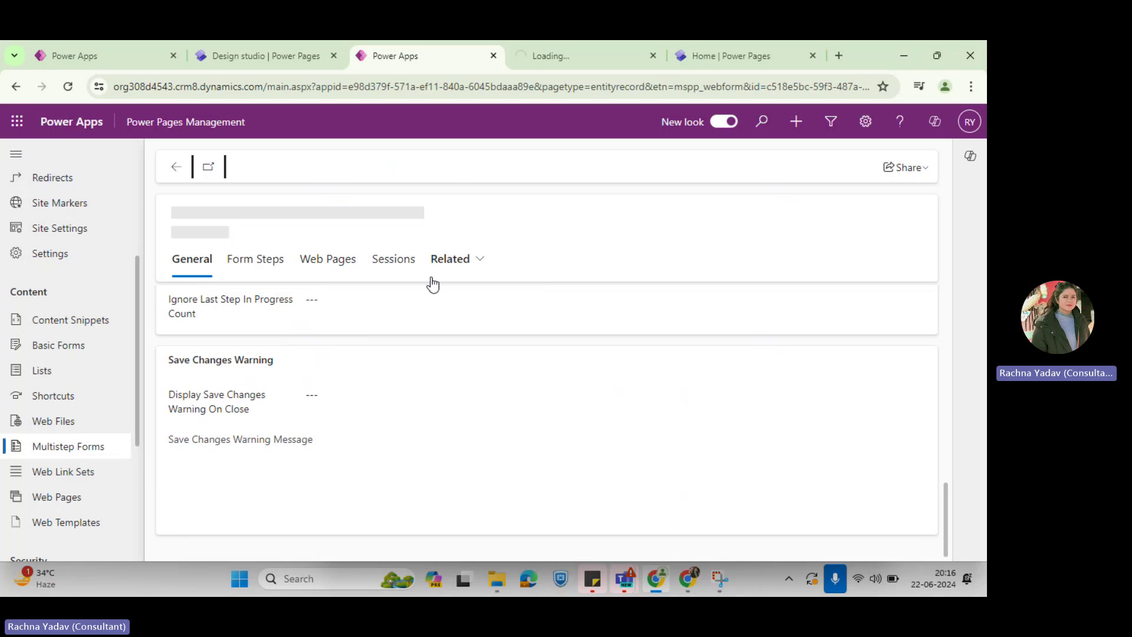
click(463, 260)
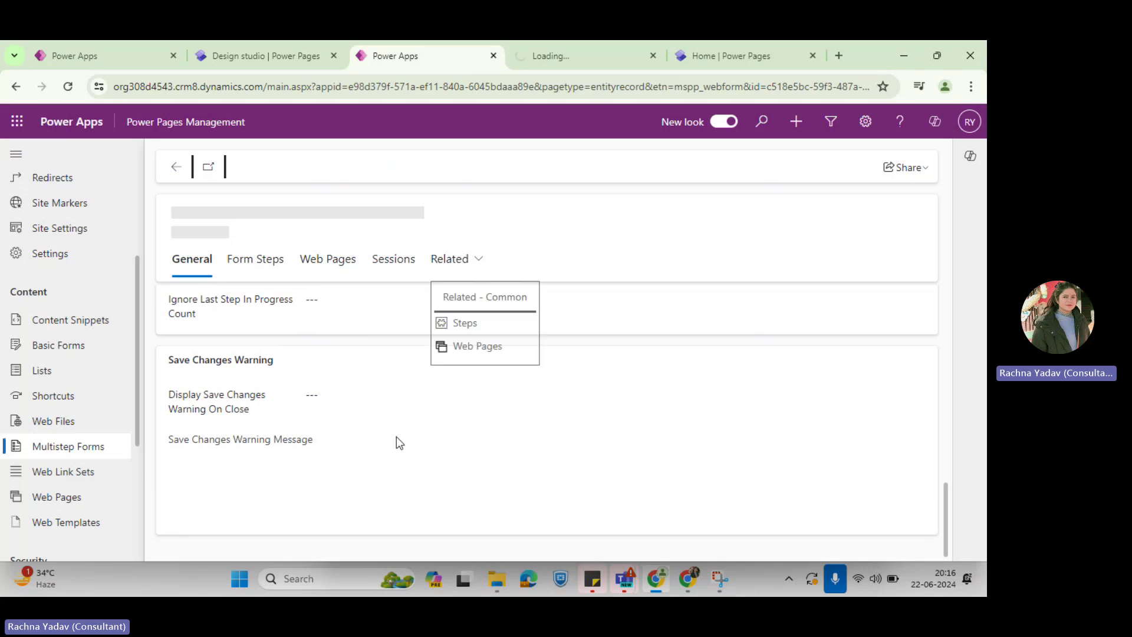
scroll(284, 331, up, 10)
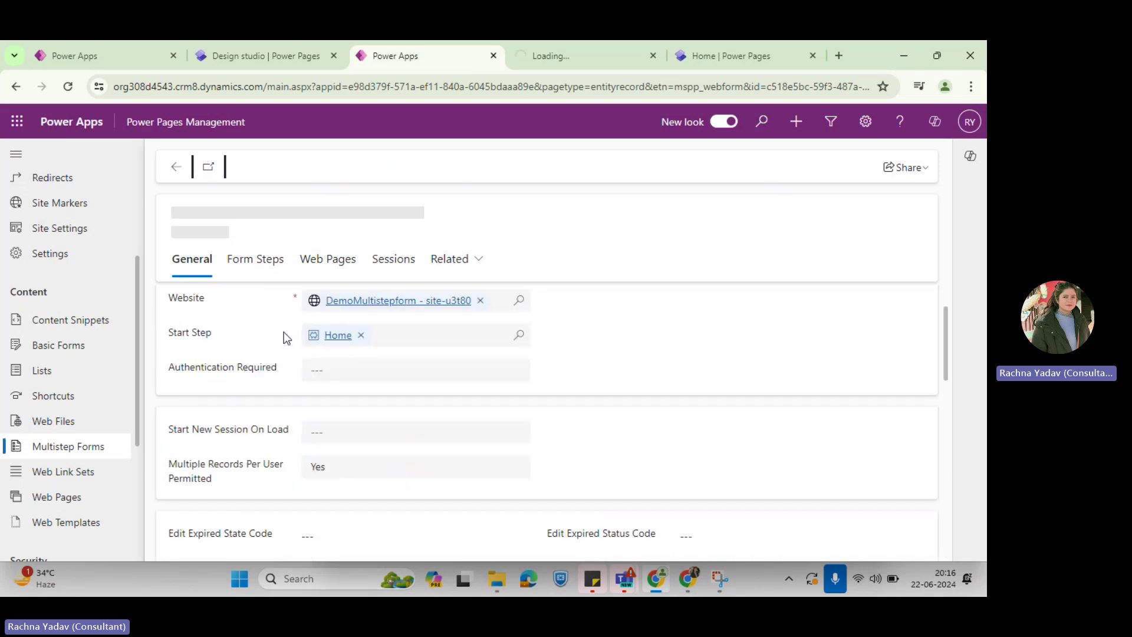
click(628, 59)
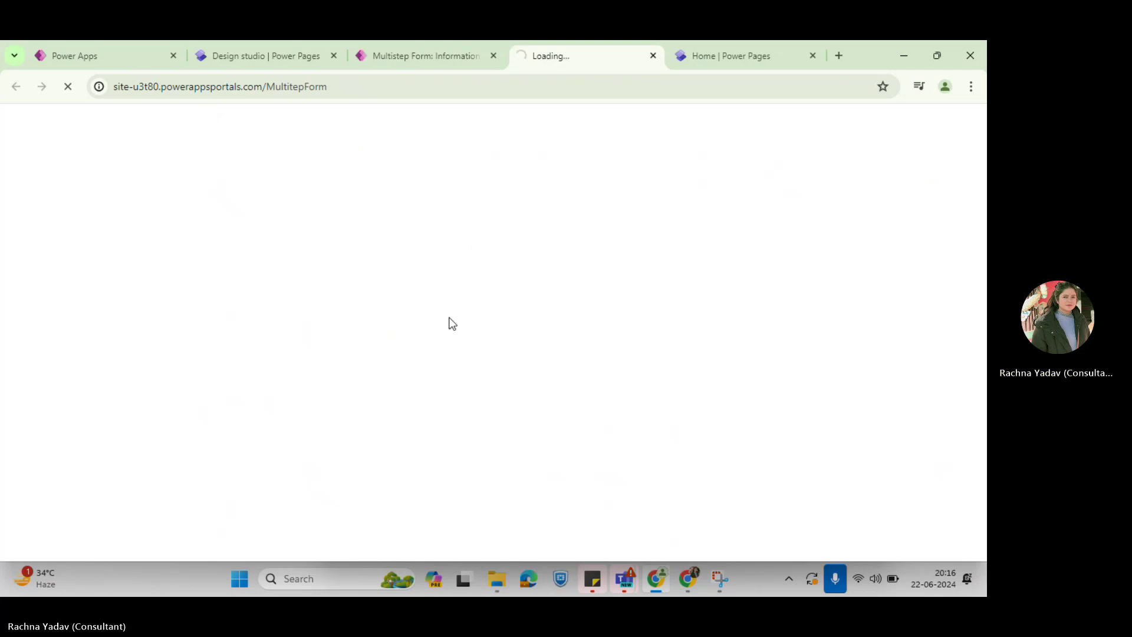
mouse_move(370, 54)
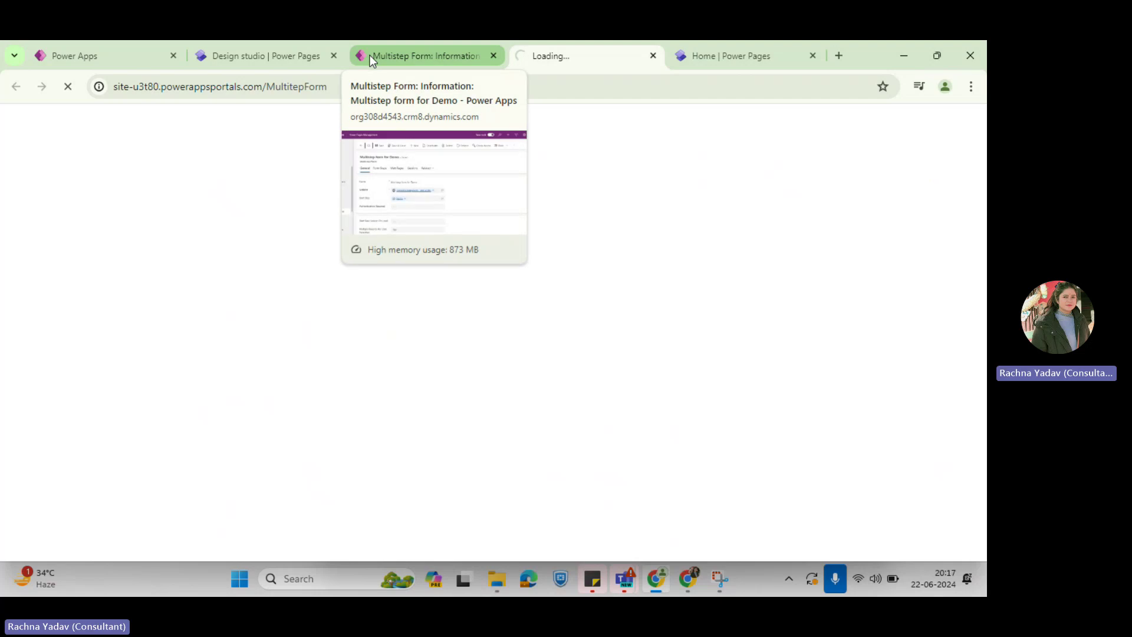
click(369, 55)
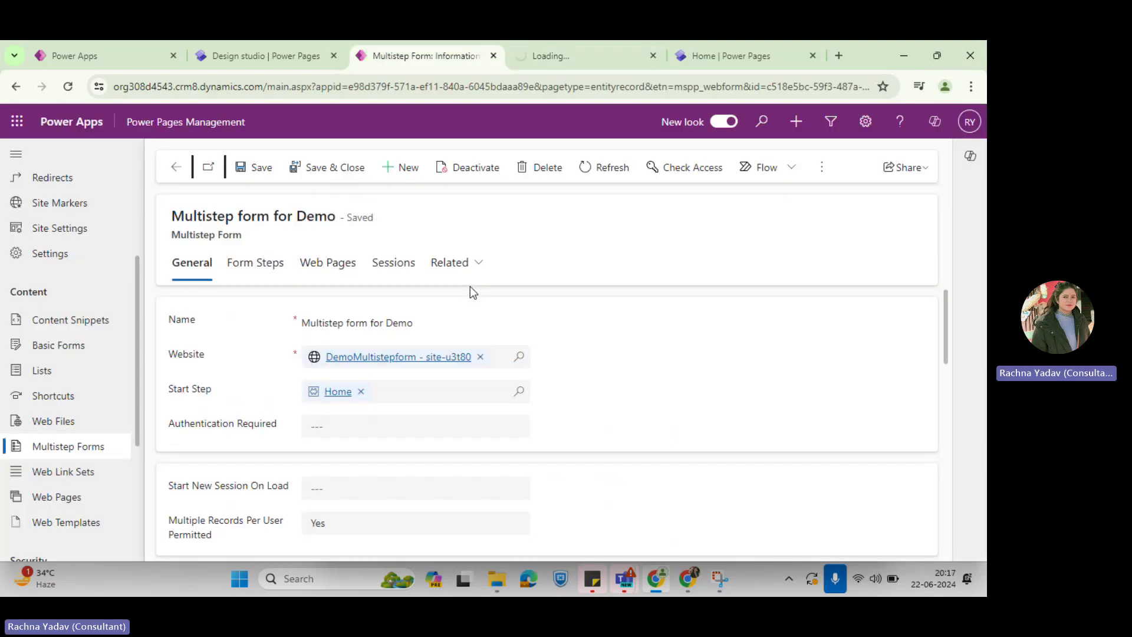
scroll(537, 428, down, 5)
scroll(537, 428, up, 6)
scroll(538, 428, down, 4)
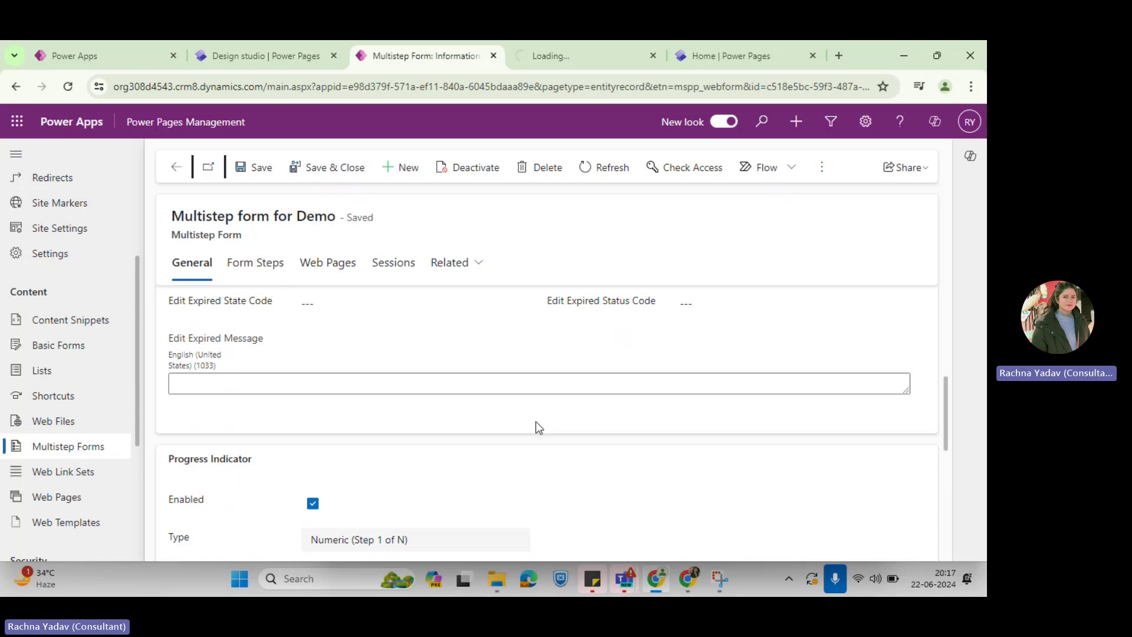
scroll(538, 428, up, 5)
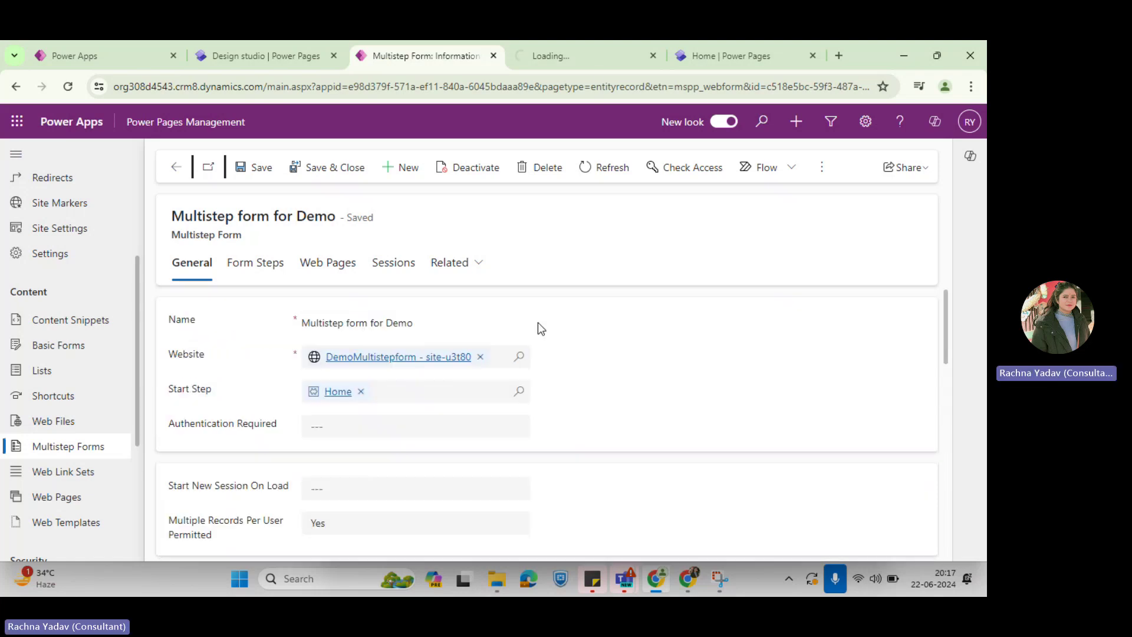
Switch to the MultitepForm preview and look over the fields of its first step
click(625, 54)
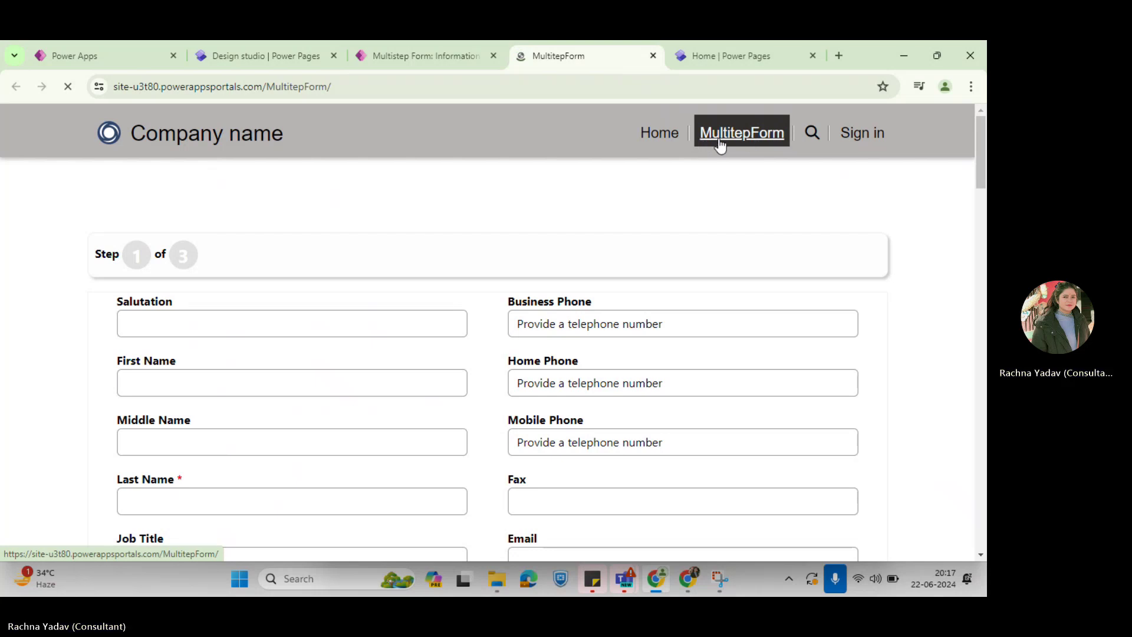
scroll(359, 369, down, 1)
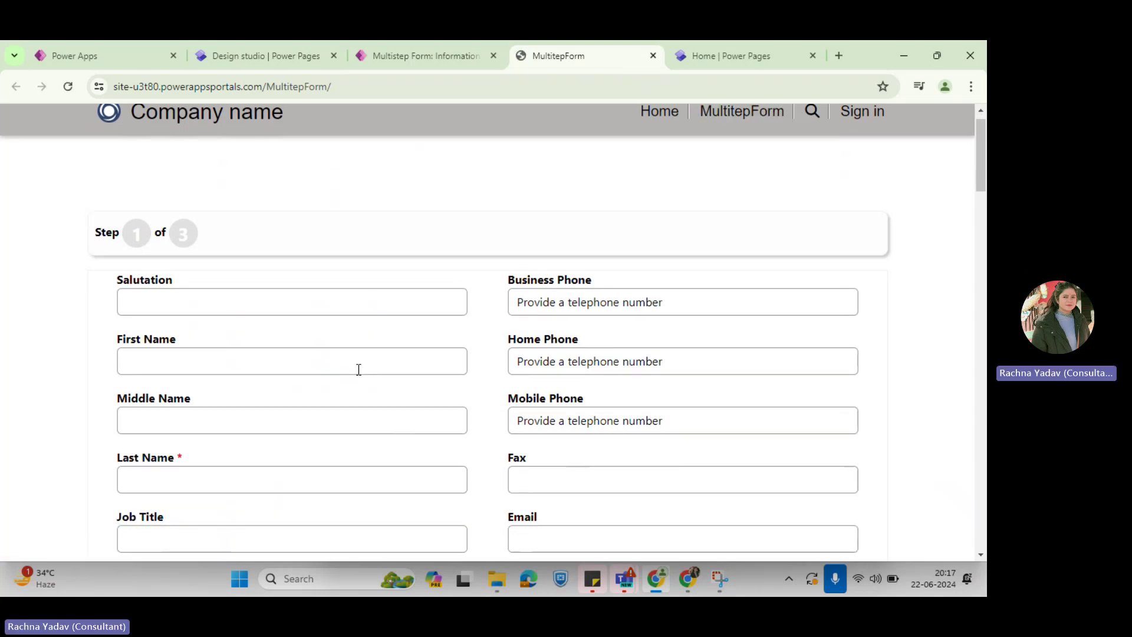
scroll(359, 371, down, 10)
scroll(357, 369, up, 7)
Fill in the form's first step with Last Name Test, Salutation Test and First Name tst
click(257, 286)
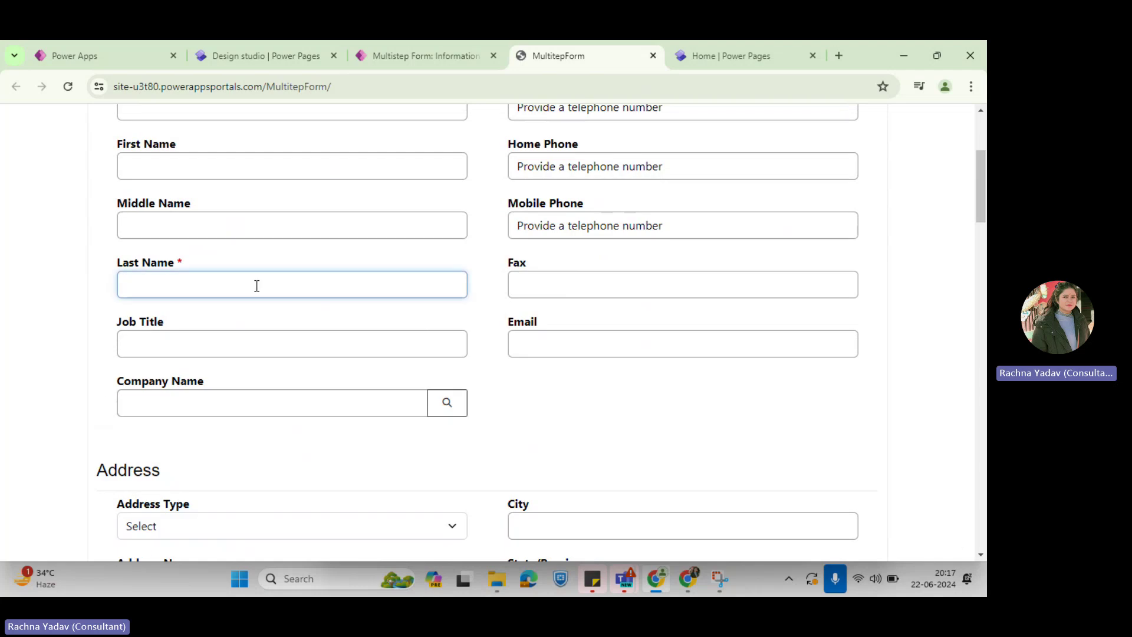
text(Test)
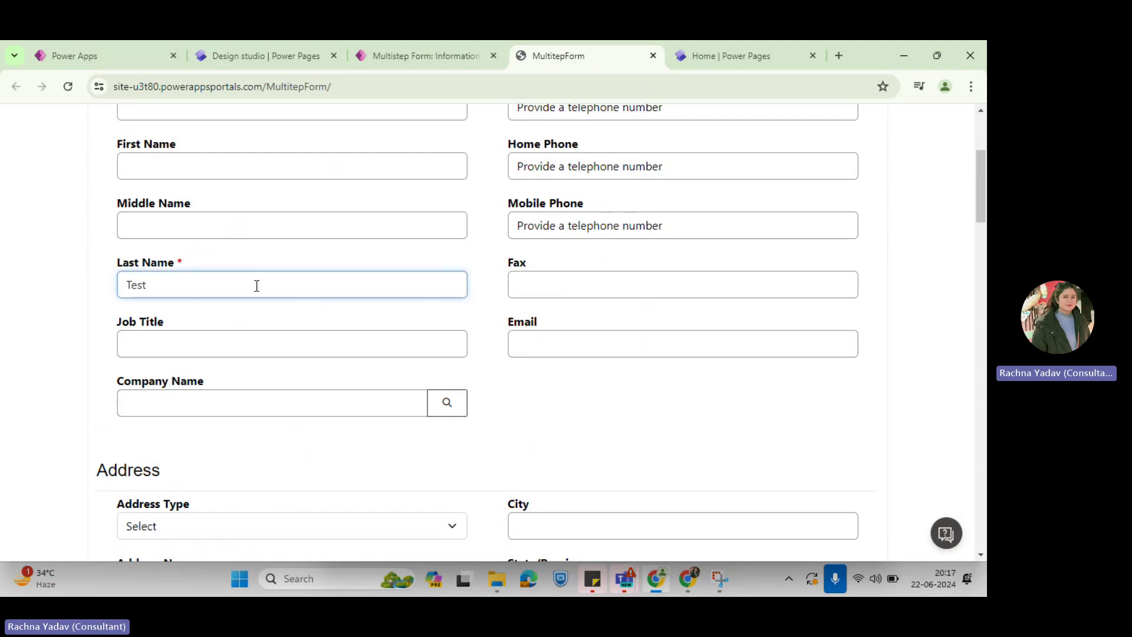
scroll(243, 278, up, 4)
click(192, 321)
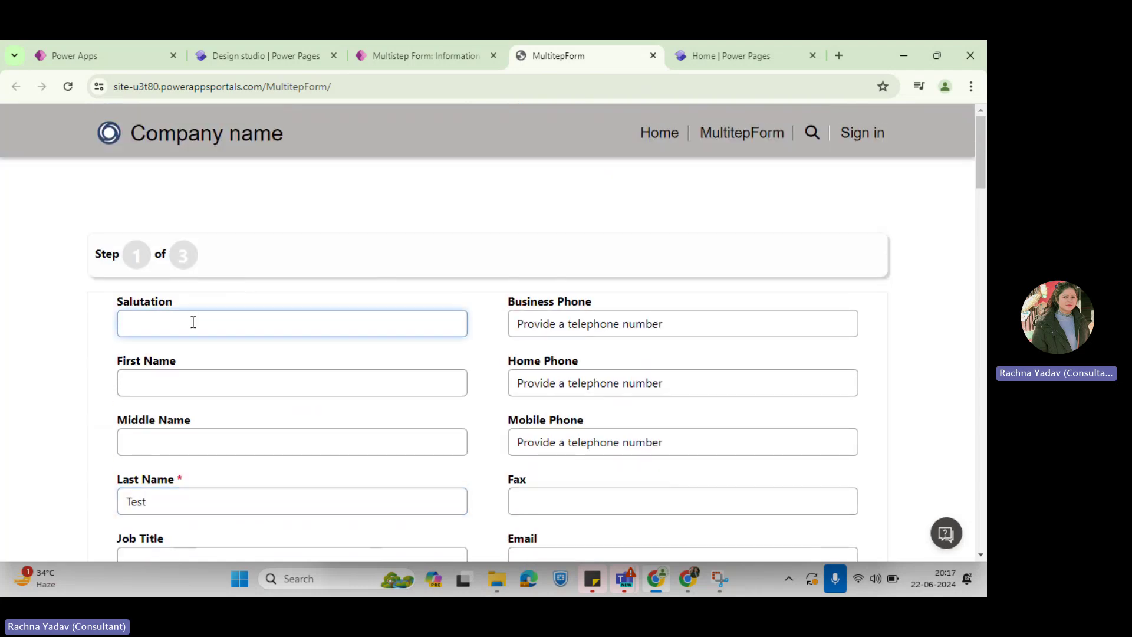
text(Test)
click(254, 377)
text(tst)
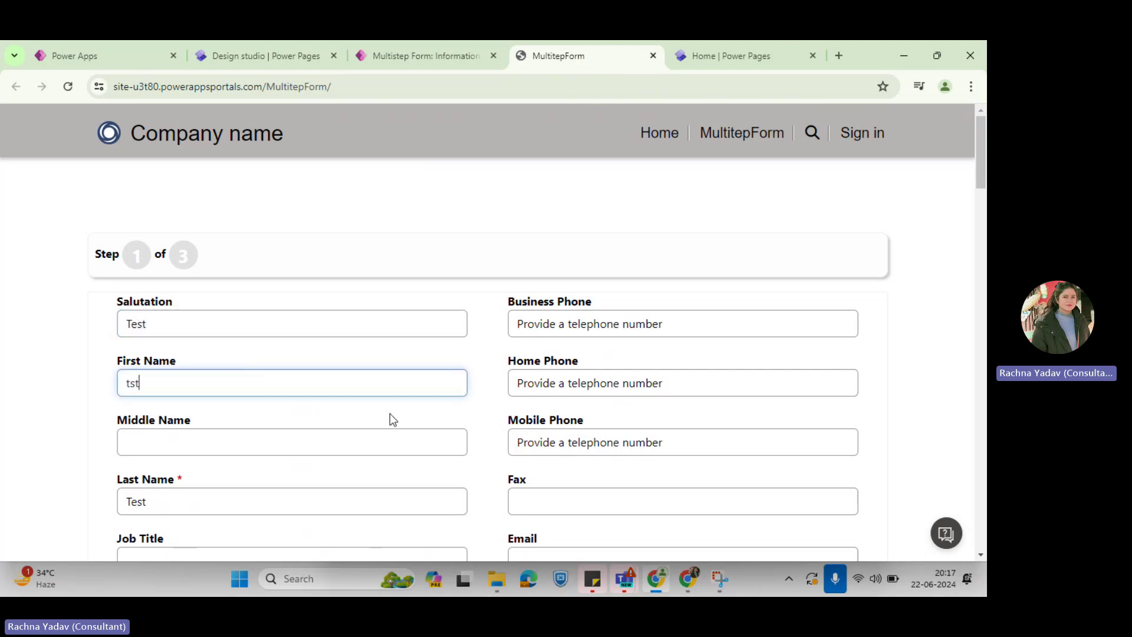
text(mt)
scroll(247, 431, down, 20)
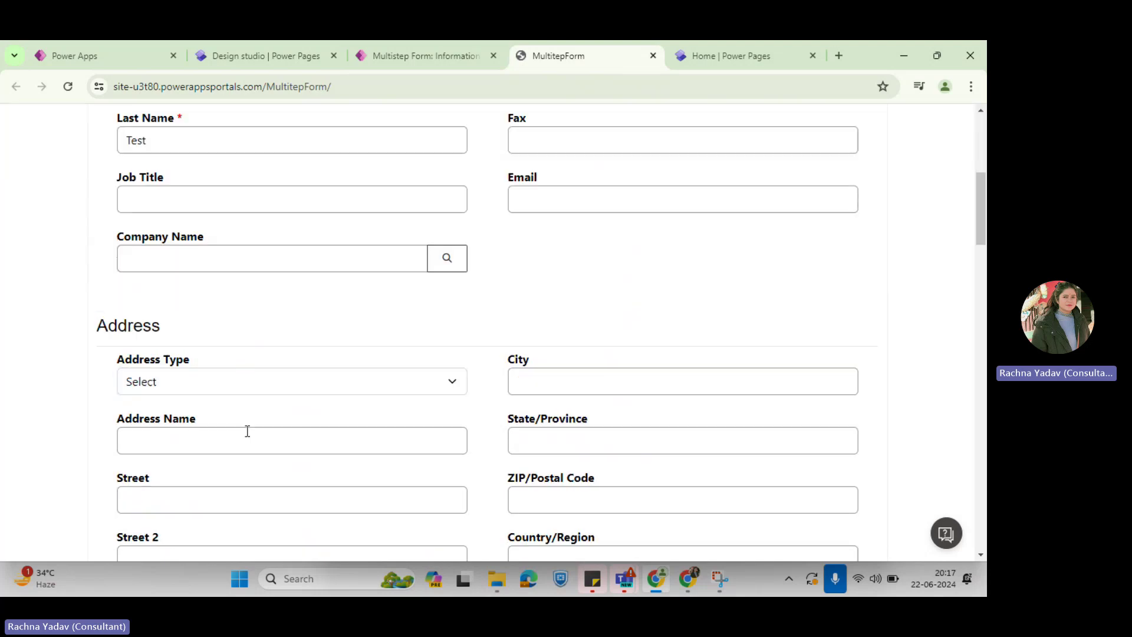
Leave the remaining fields of the form's first step as they are and advance to the second step
scroll(248, 433, down, 10)
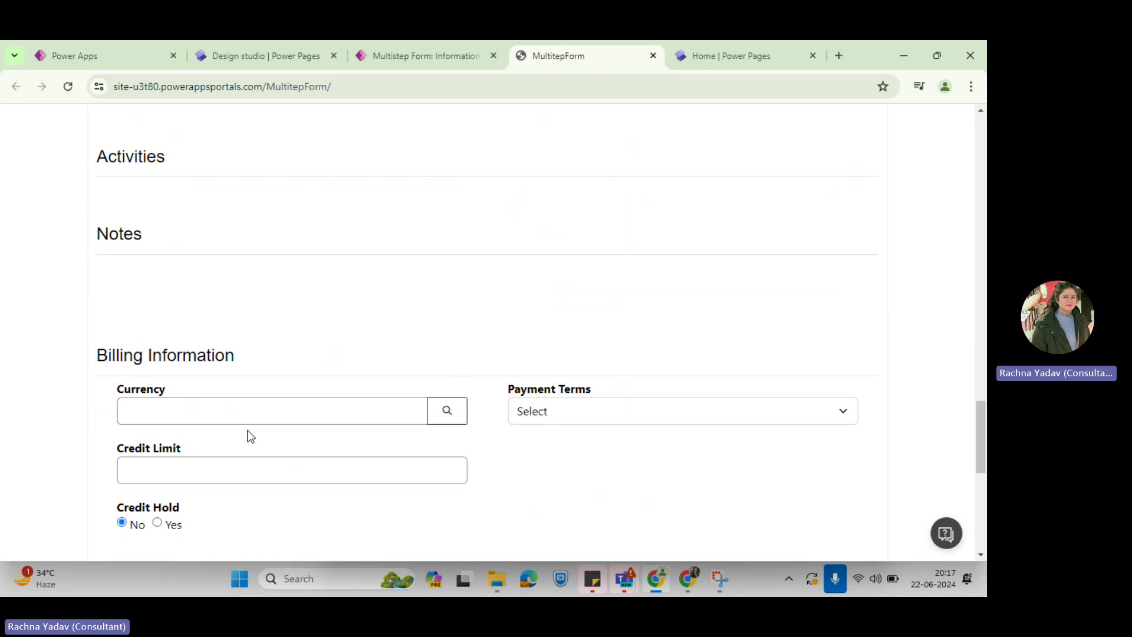
click(142, 514)
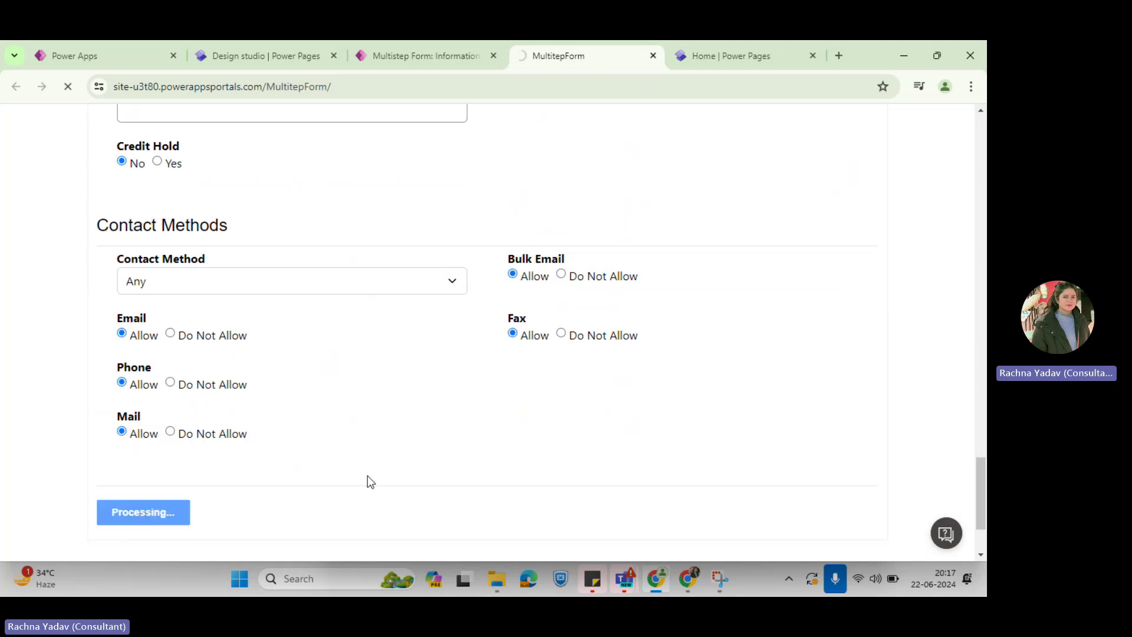
scroll(366, 476, up, 15)
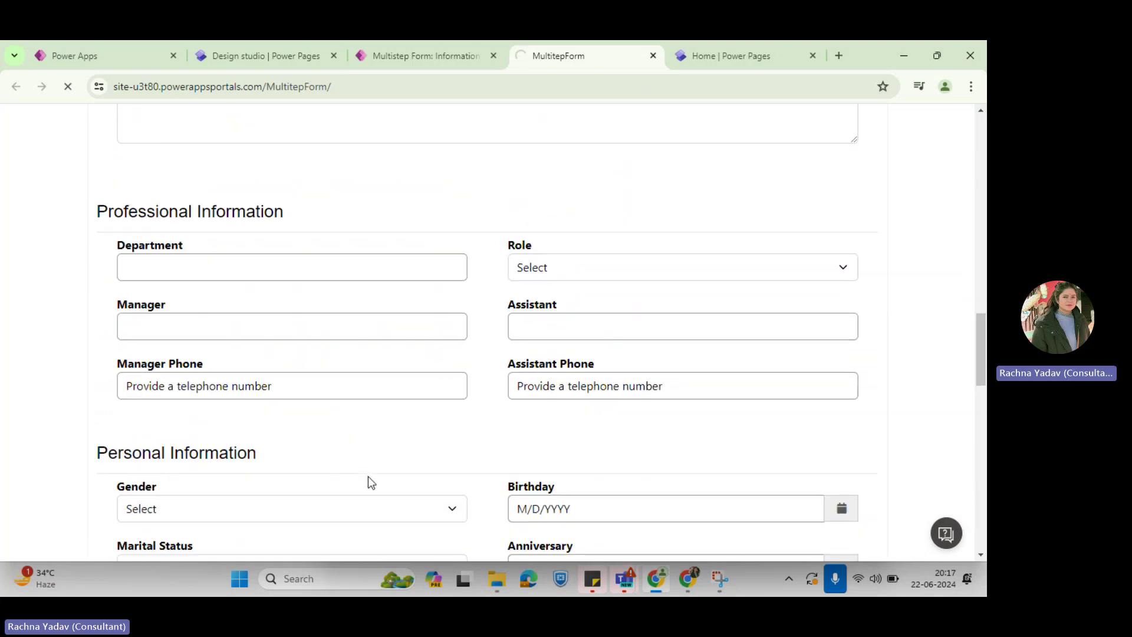
scroll(371, 482, up, 15)
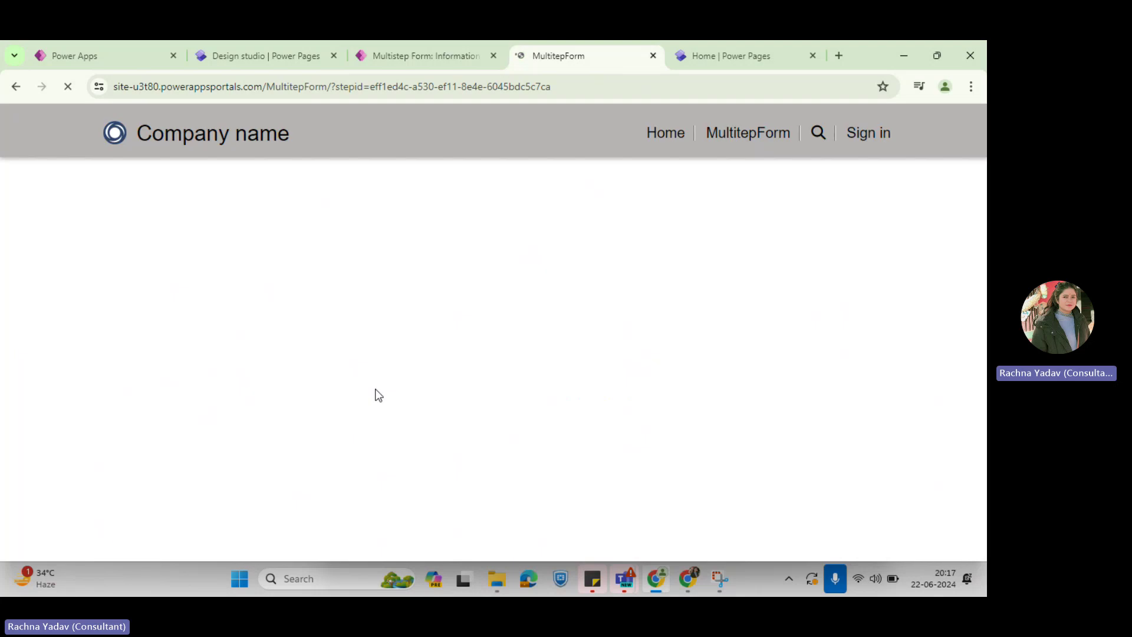
Look over the second step's account fields and set the Account Name to test
scroll(377, 393, down, 3)
scroll(377, 395, down, 2)
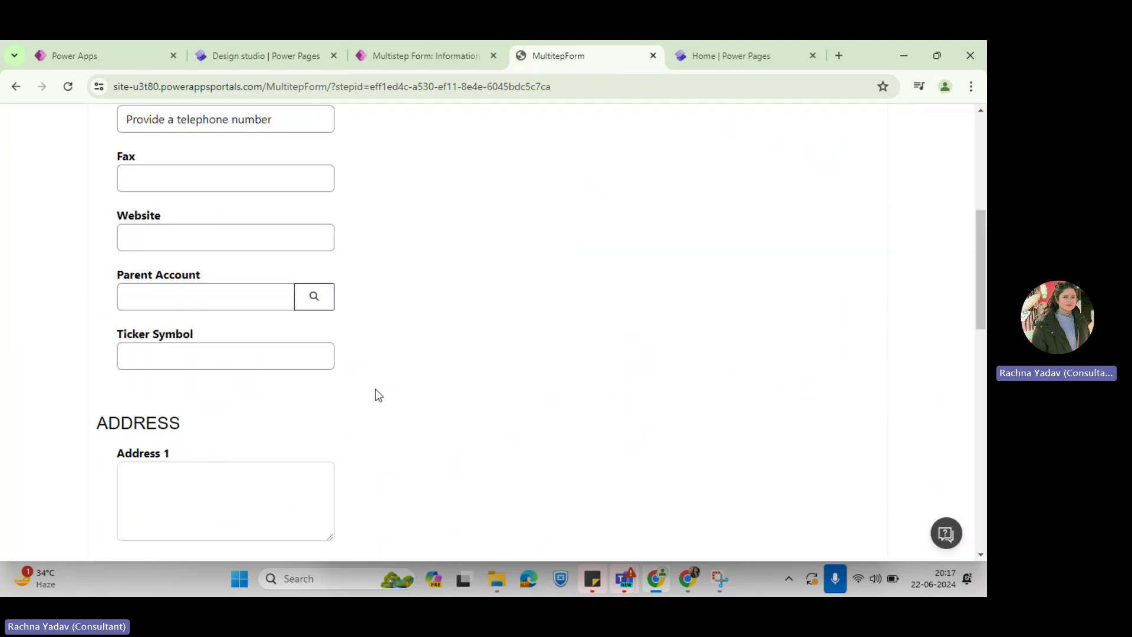
scroll(378, 394, up, 5)
click(210, 428)
text(t)
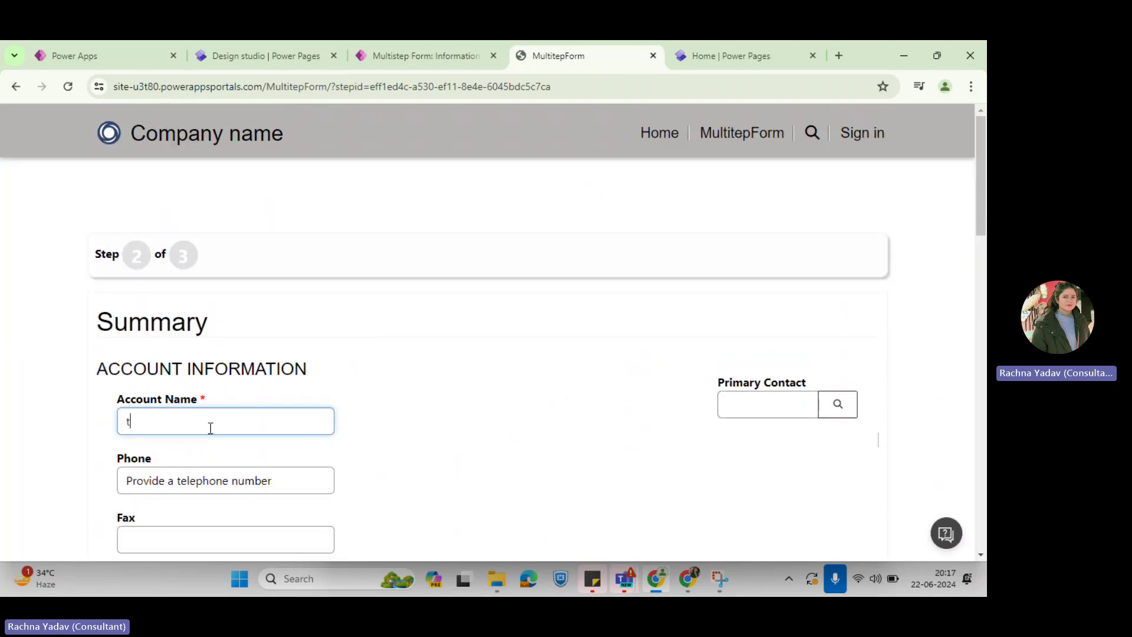
text(est)
Look up the Primary Contact and choose the contact record whose company is Impelsys
scroll(210, 427, down, 8)
scroll(211, 427, up, 5)
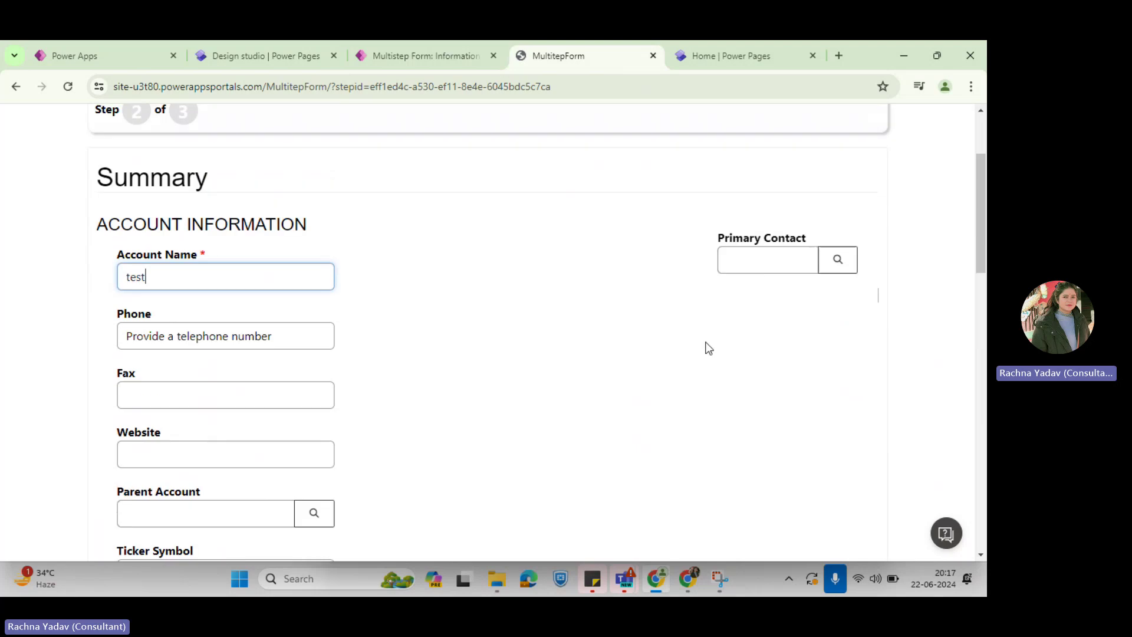
click(837, 259)
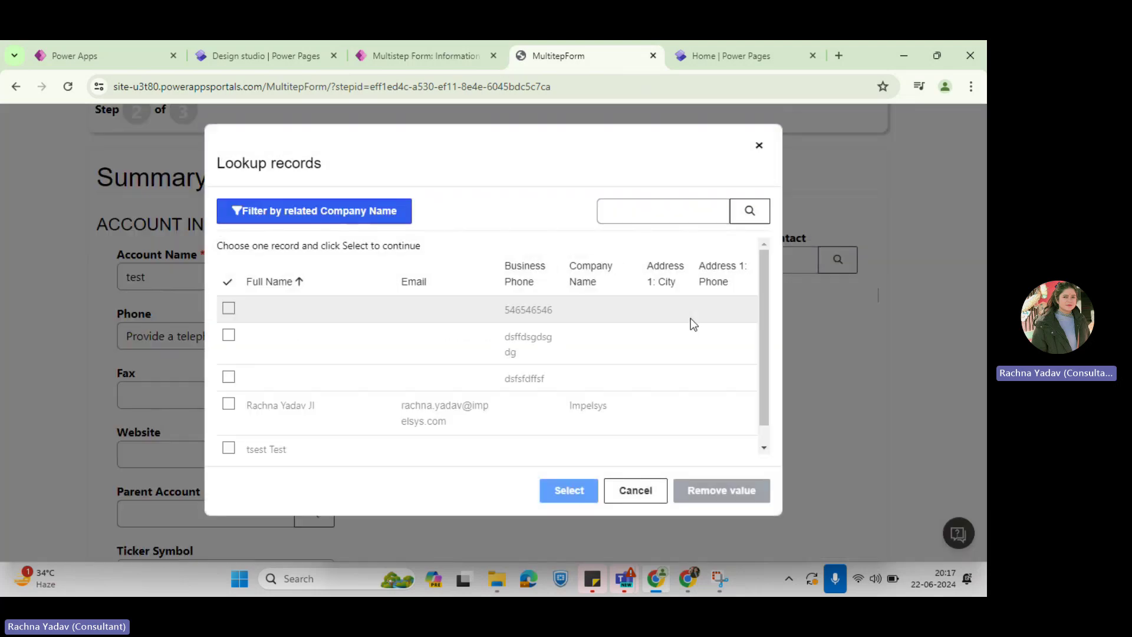
click(228, 404)
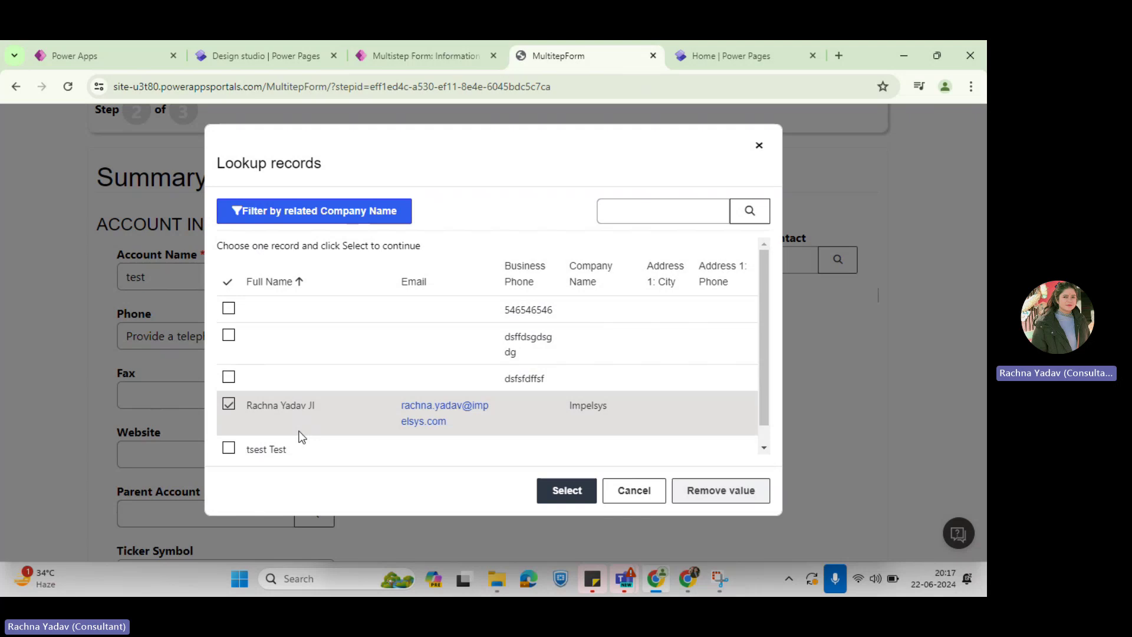
click(569, 491)
Leave the remaining account fields of the second step unfilled and advance to the third step
scroll(394, 442, down, 20)
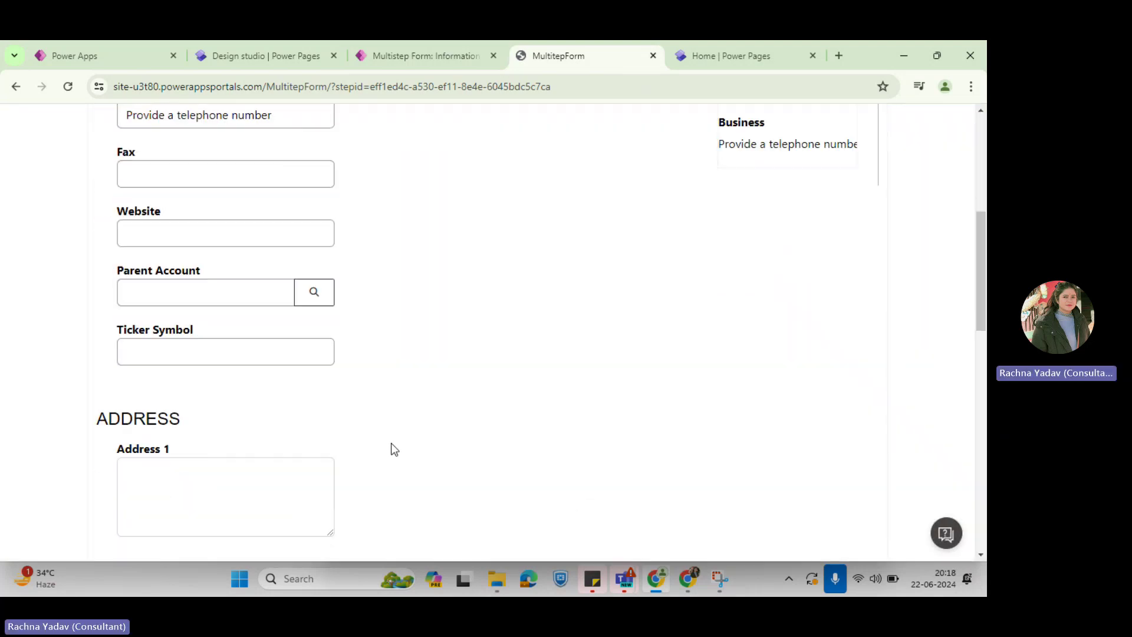
scroll(391, 444, down, 1)
click(183, 390)
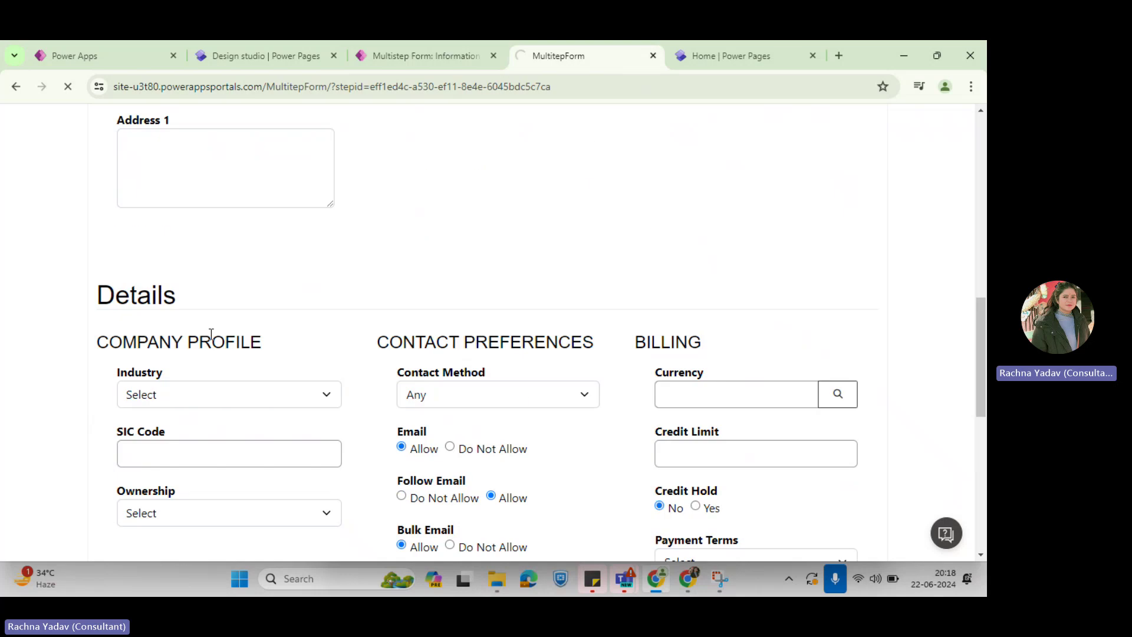
scroll(581, 386, up, 10)
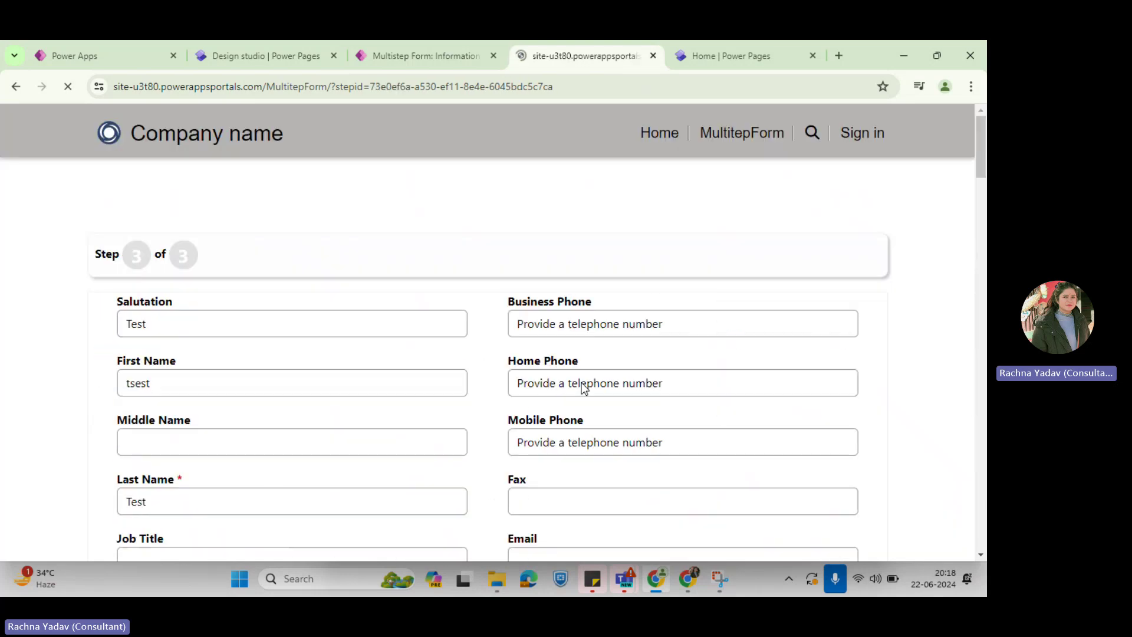
Look over the contact fields carried into the third step and submit the completed form
scroll(584, 390, down, 15)
scroll(584, 389, up, 5)
scroll(584, 387, up, 5)
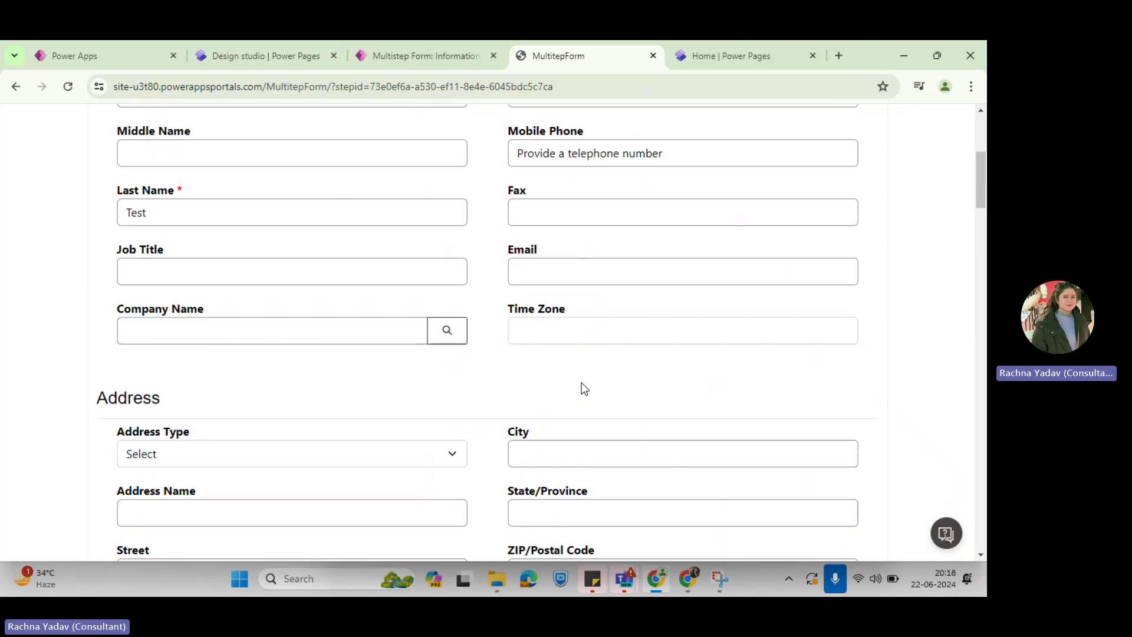
scroll(582, 388, up, 4)
scroll(235, 460, down, 15)
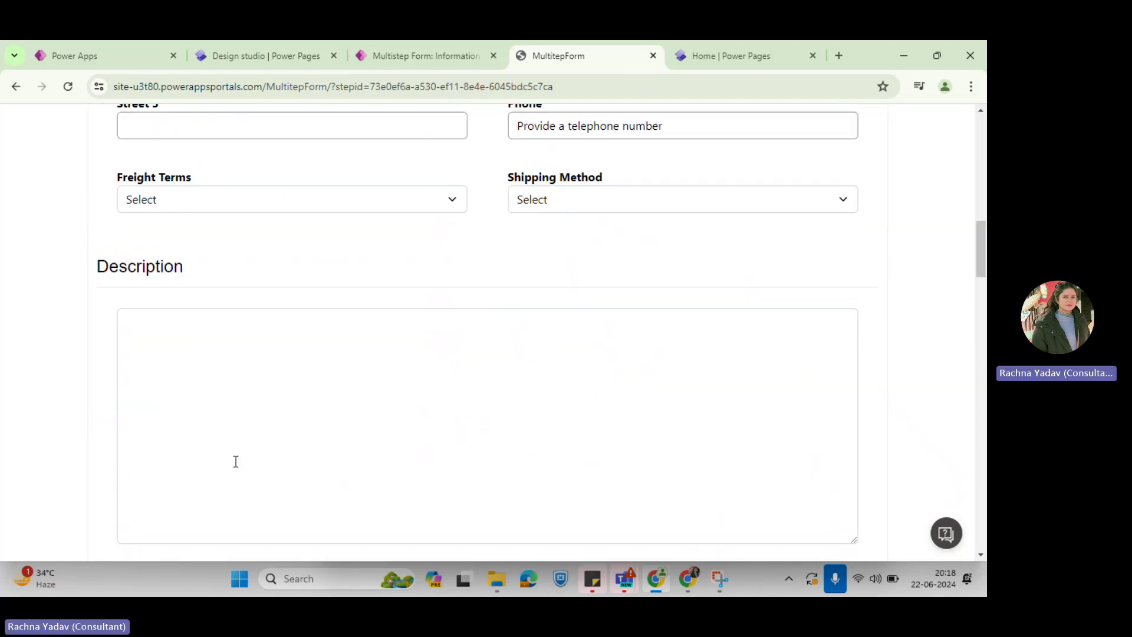
scroll(235, 461, down, 20)
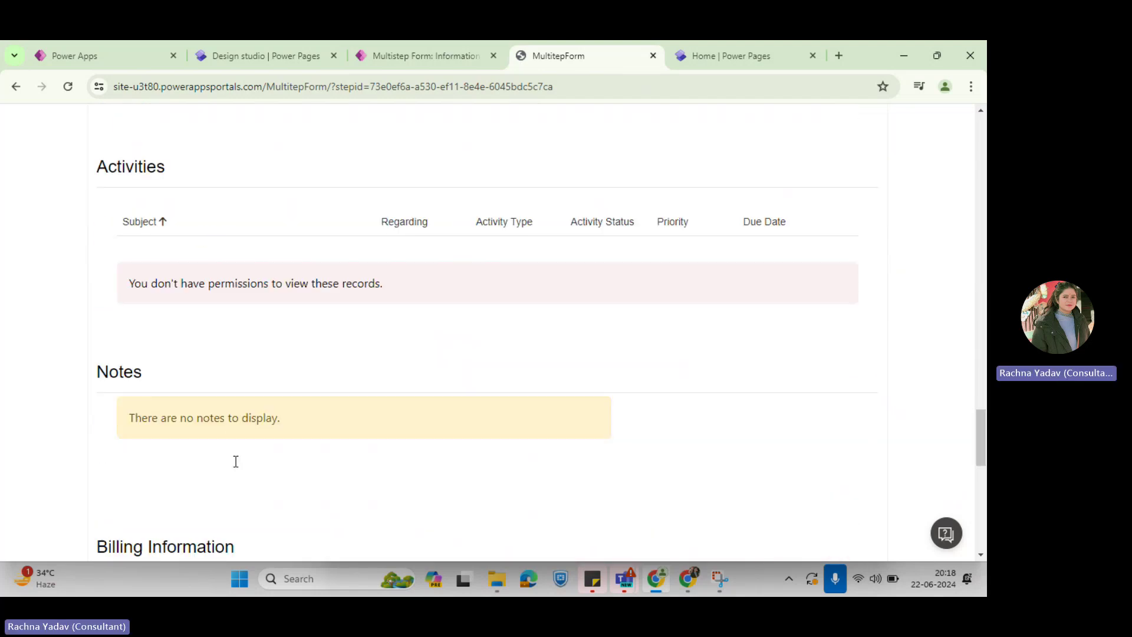
scroll(310, 450, down, 10)
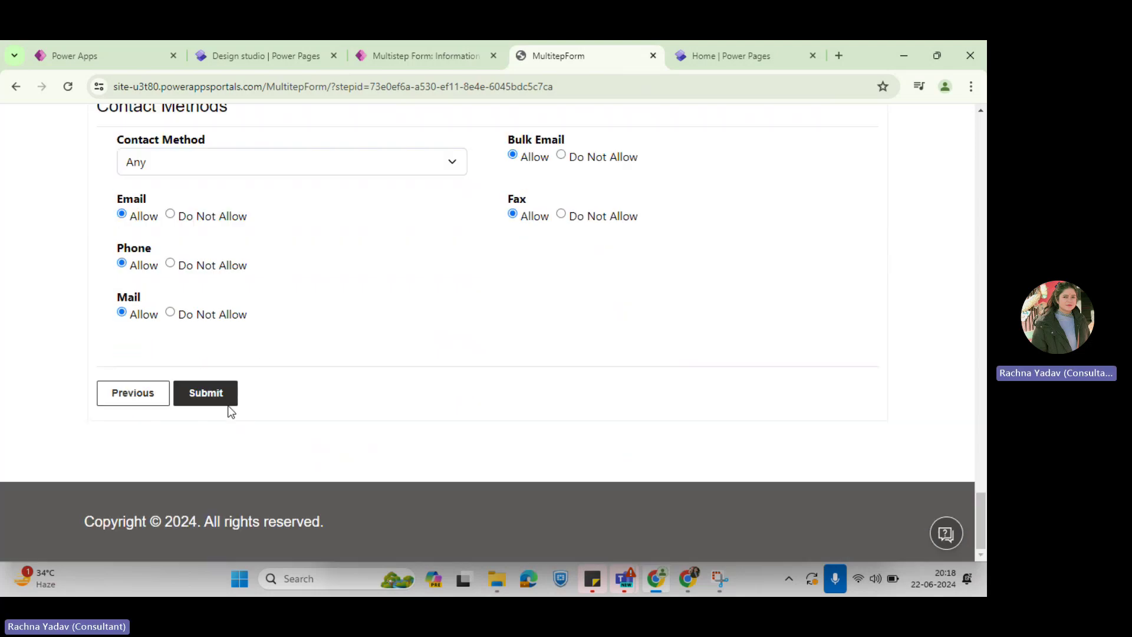
click(218, 398)
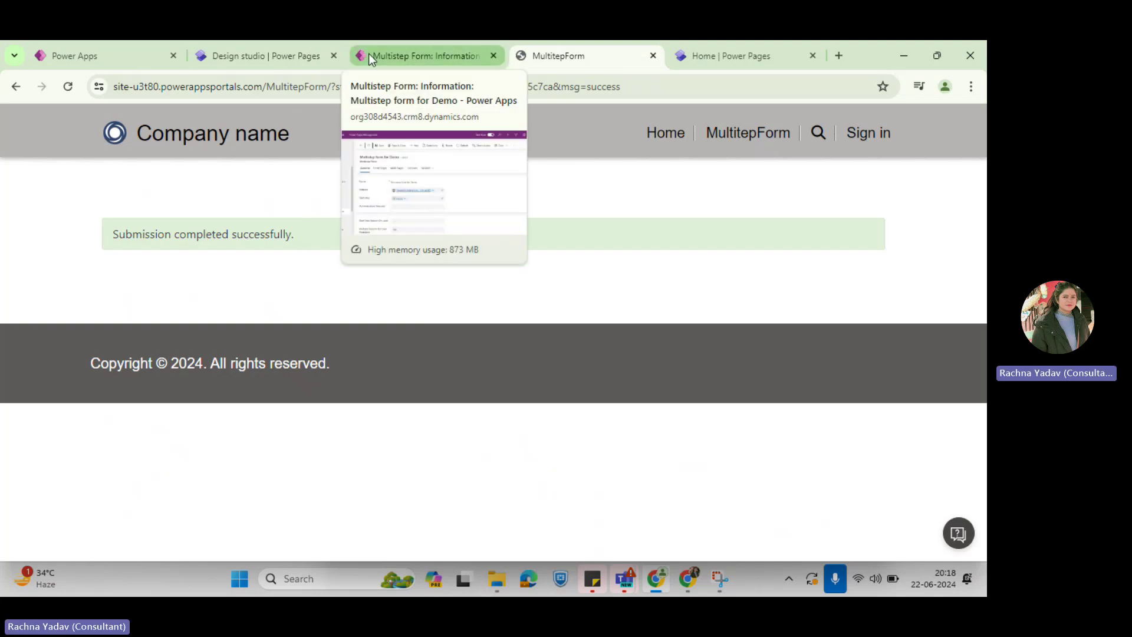
Switch to the Power Pages design studio, open the multistep form's settings and look over its set-up, submission, CAPTCHA and additional options
click(295, 54)
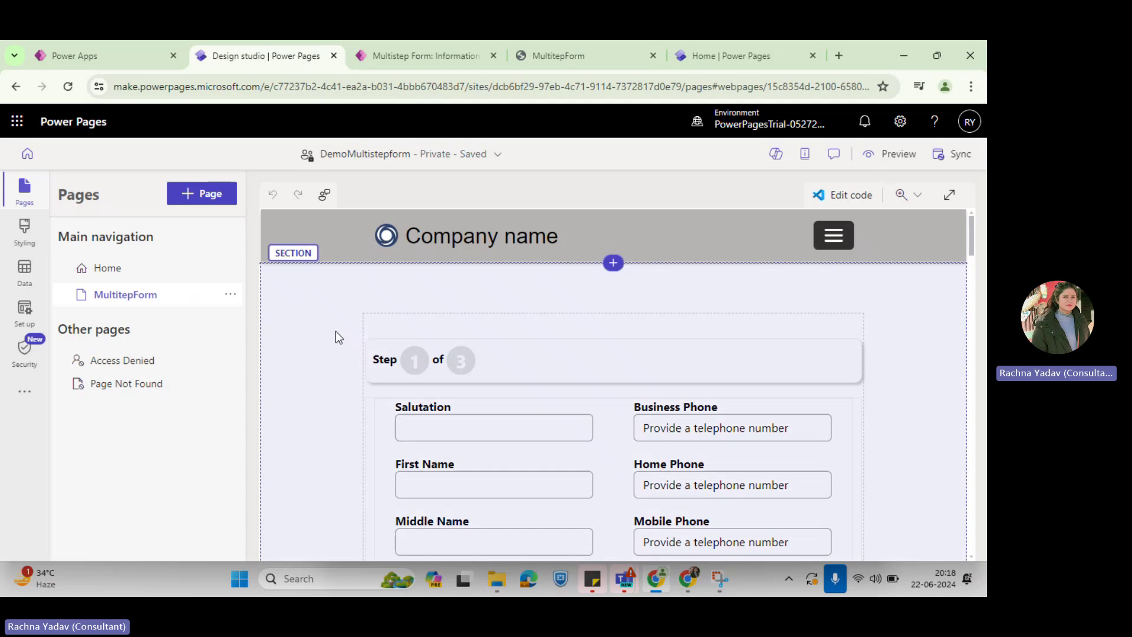
scroll(404, 384, down, 3)
scroll(378, 354, up, 3)
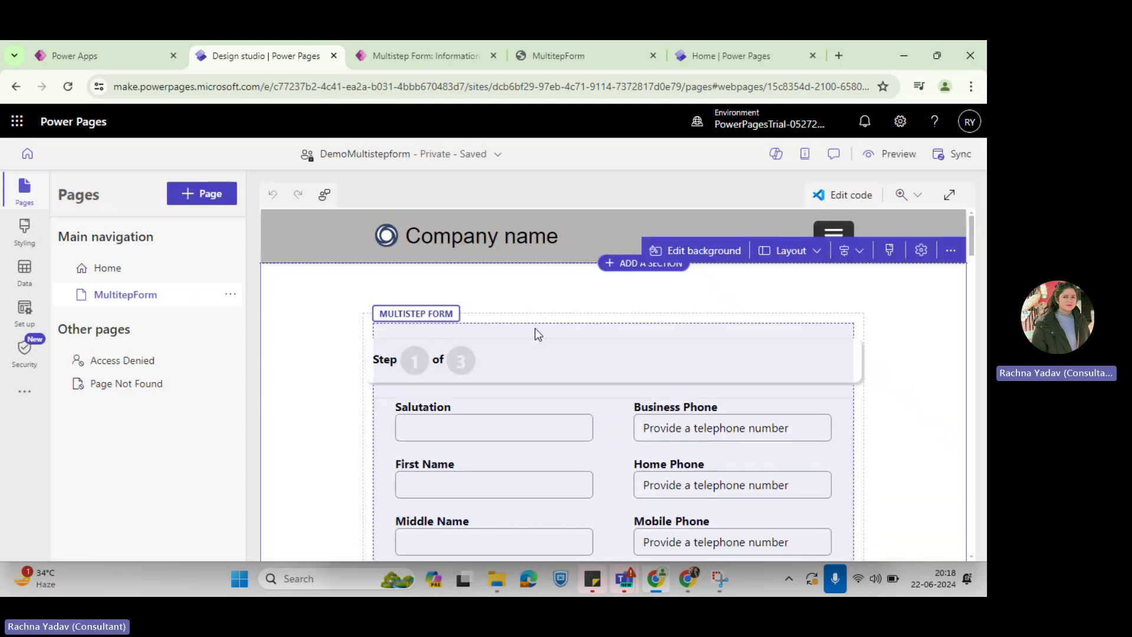
click(535, 329)
click(547, 306)
click(418, 308)
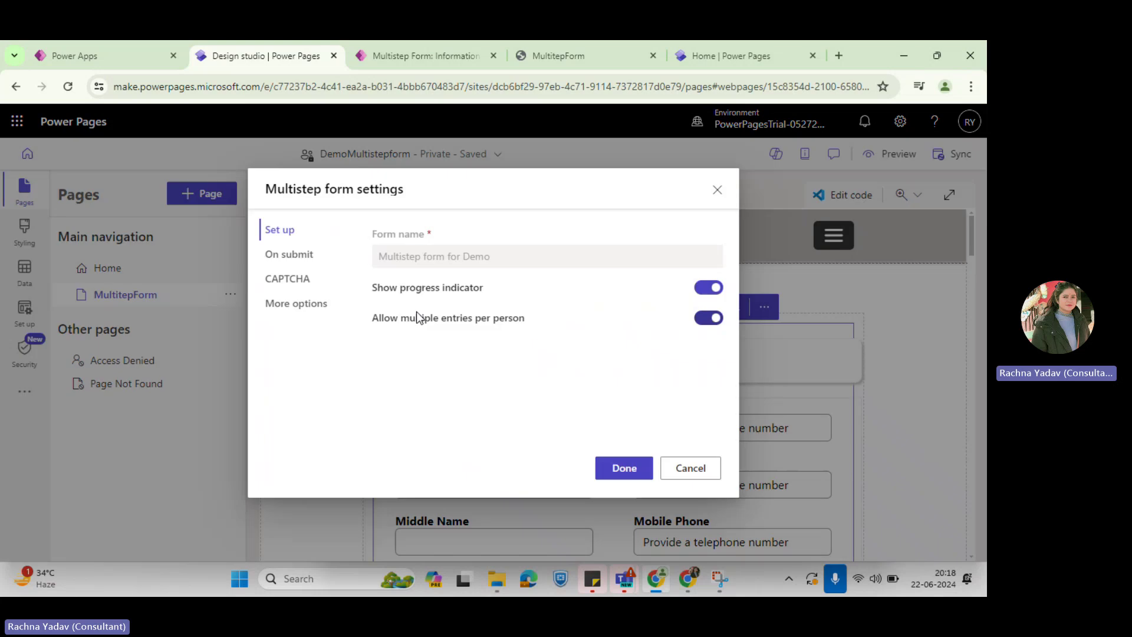
click(298, 303)
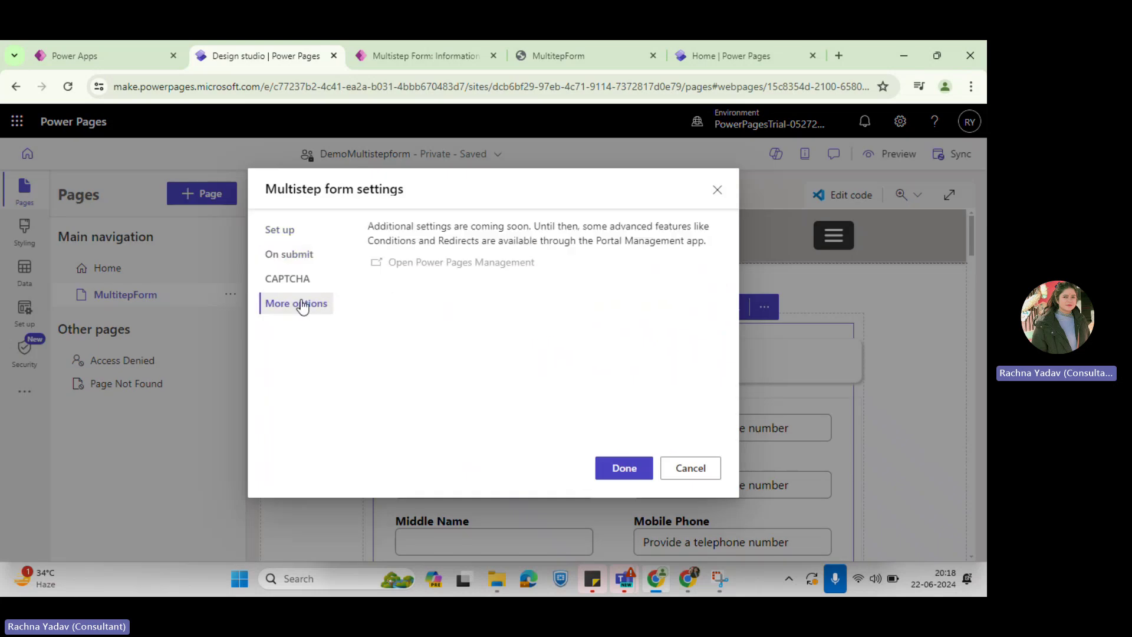
click(289, 254)
click(287, 279)
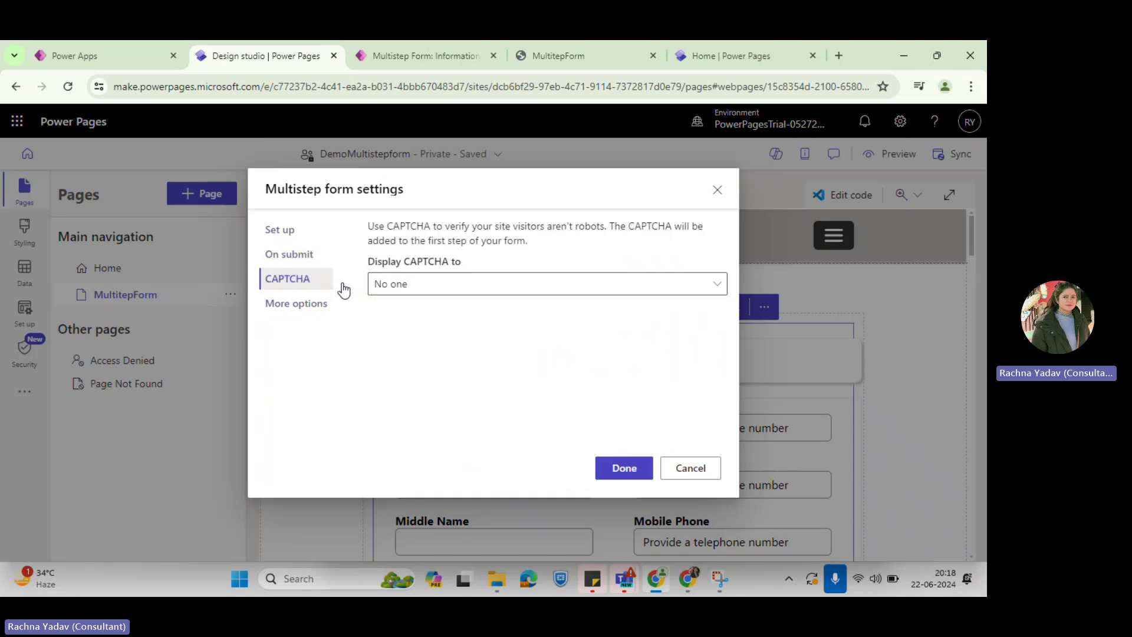
Try displaying the CAPTCHA to Everyone, review the submission message and set-up options, and discard the form settings changes
click(443, 286)
click(427, 316)
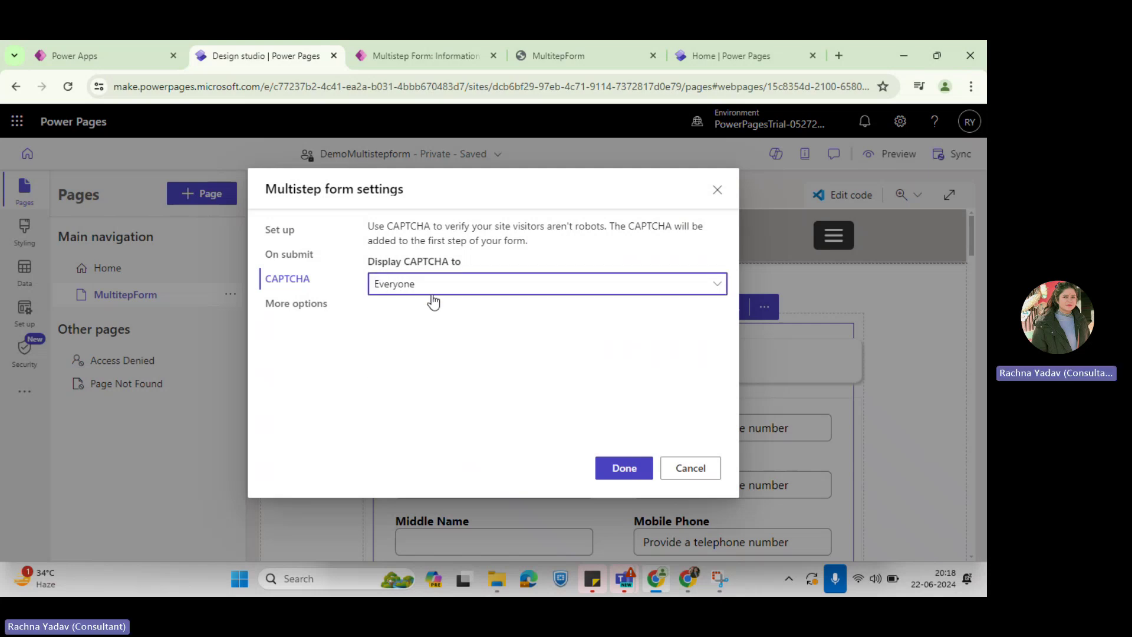
click(433, 298)
click(295, 254)
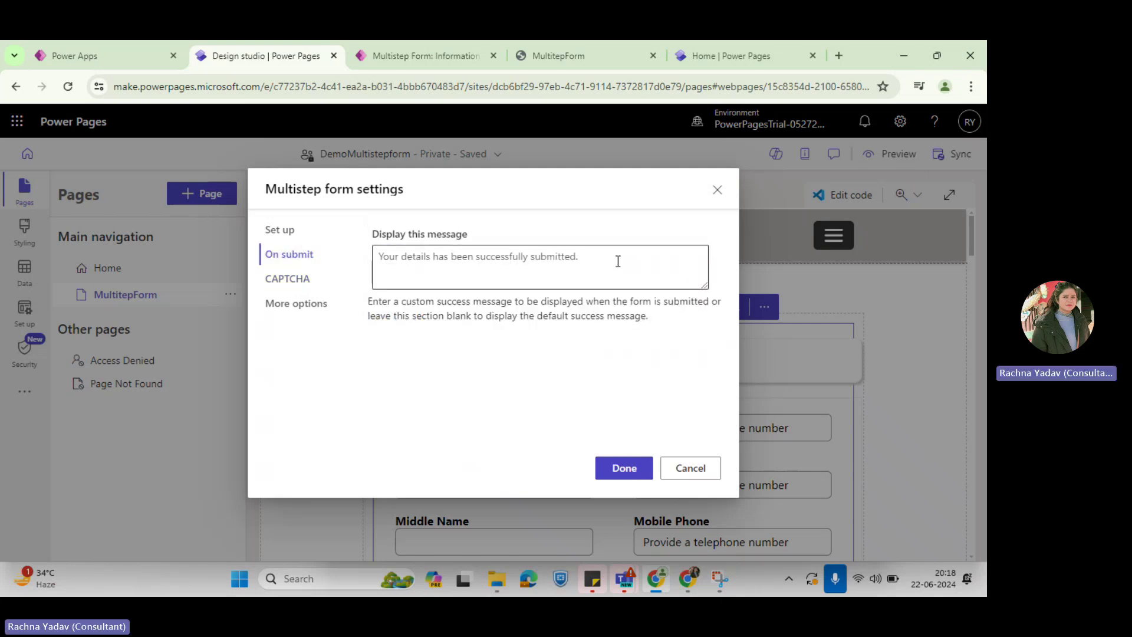
click(280, 229)
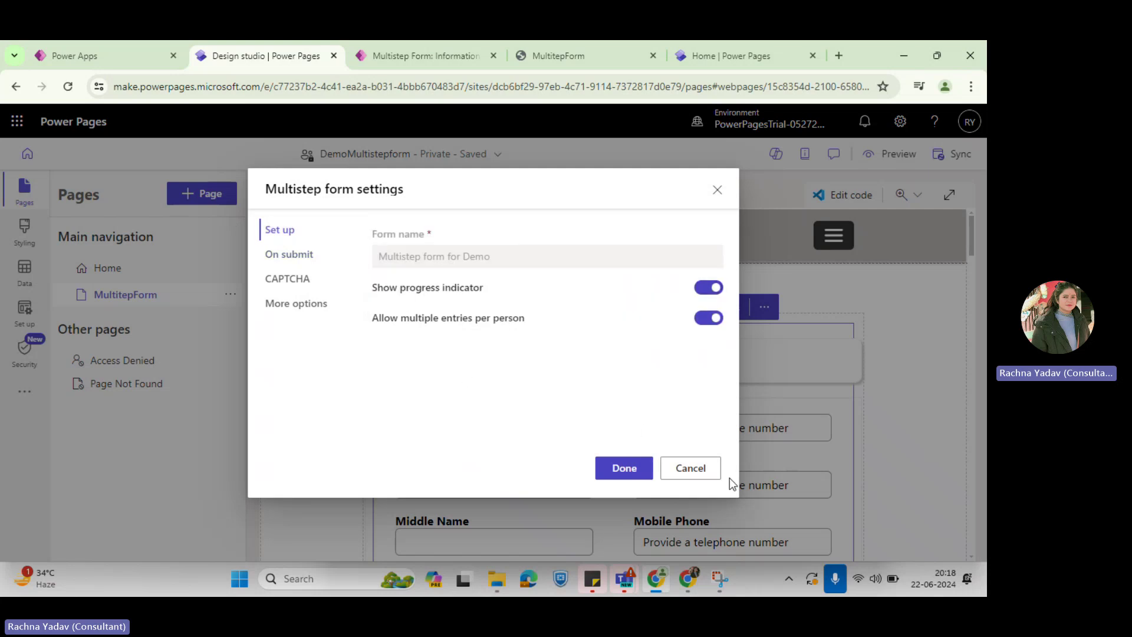
click(690, 468)
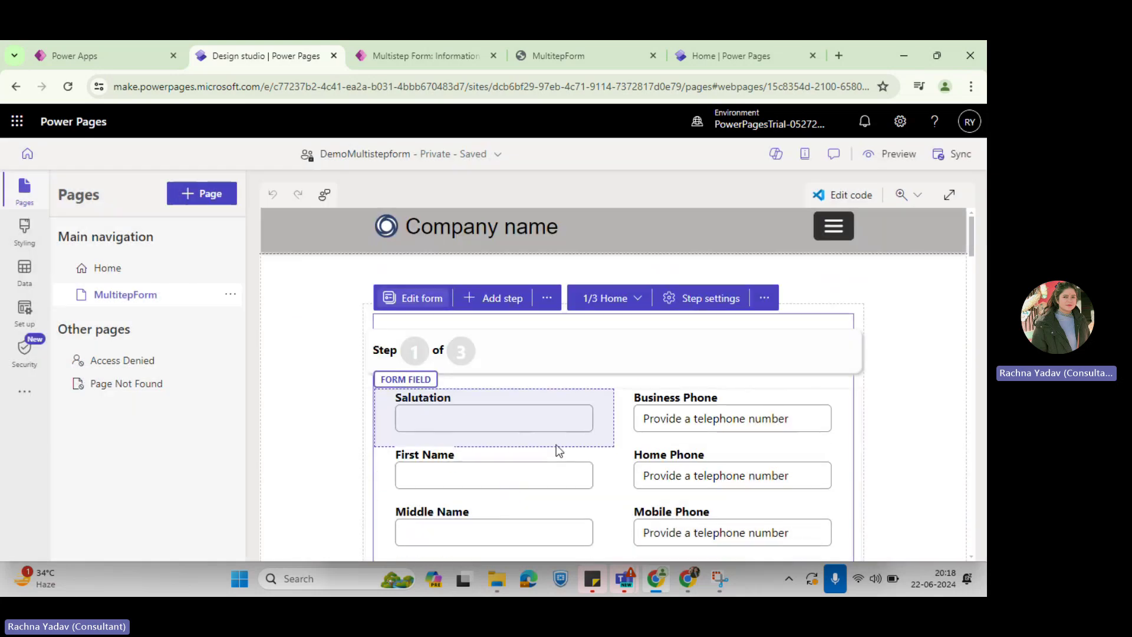
Look over the Home step's fields, open its step settings and check the set-up and attachment options
scroll(556, 449, down, 15)
scroll(557, 448, down, 5)
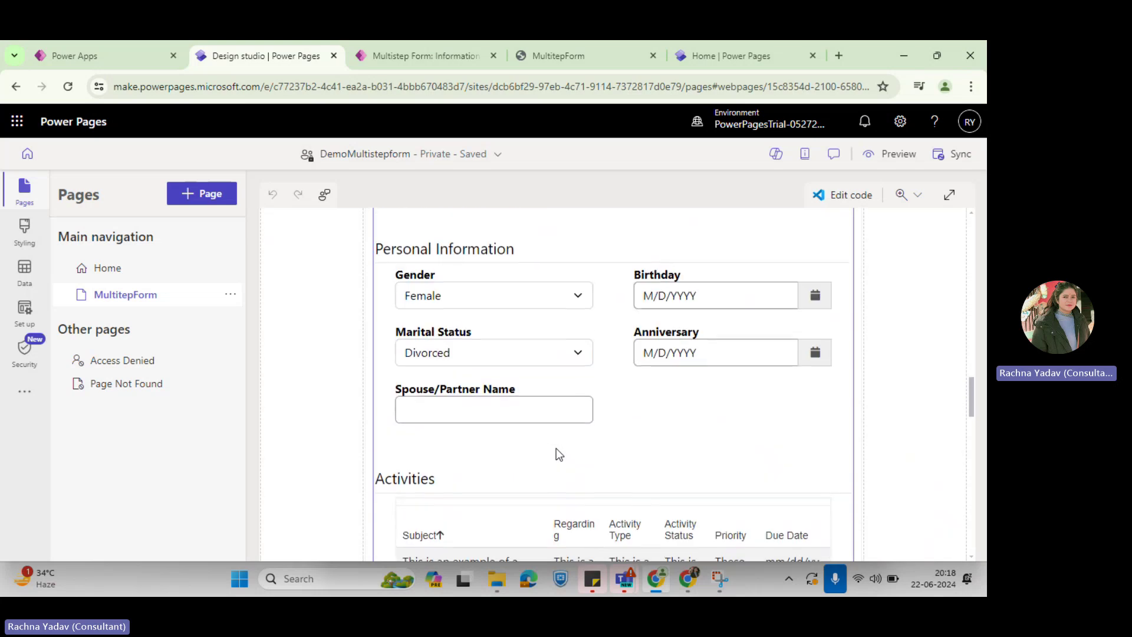
scroll(567, 444, down, 5)
scroll(567, 445, up, 4)
scroll(567, 444, up, 15)
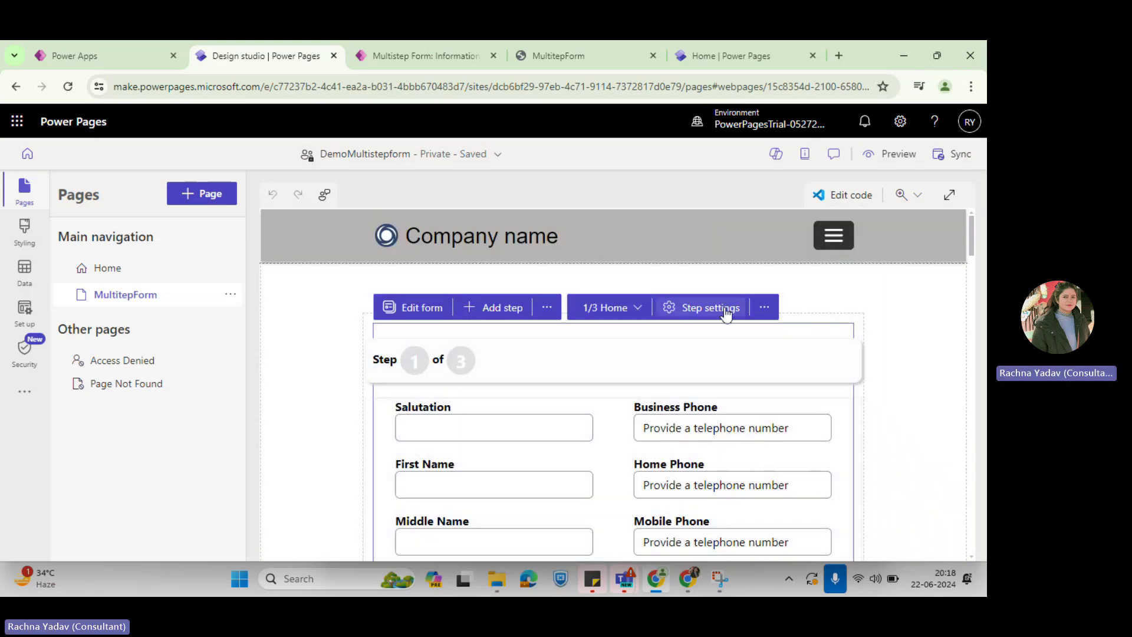
click(727, 308)
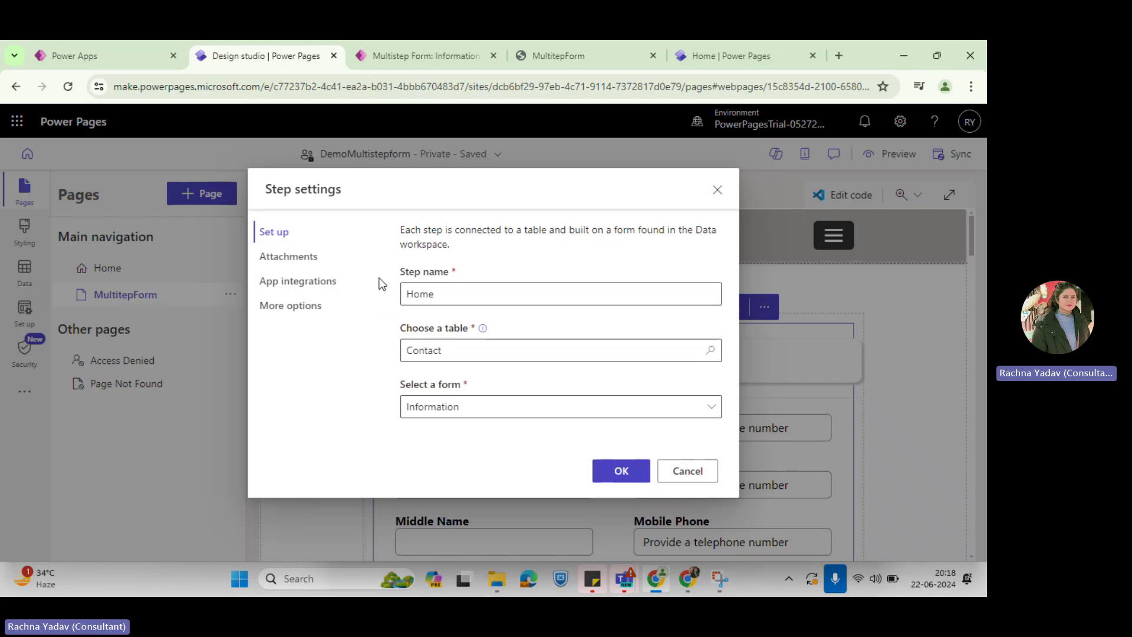
click(284, 272)
click(287, 258)
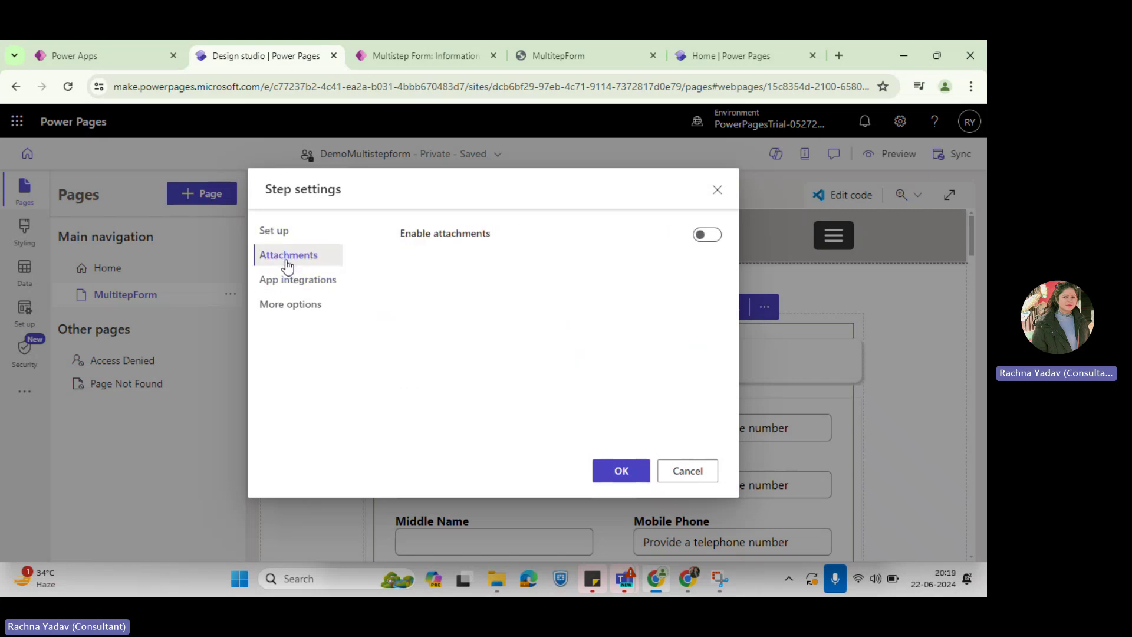
Try enabling attachments for the Home step, review the label, file size and file type options, and discard the changes
click(707, 233)
scroll(554, 355, down, 1)
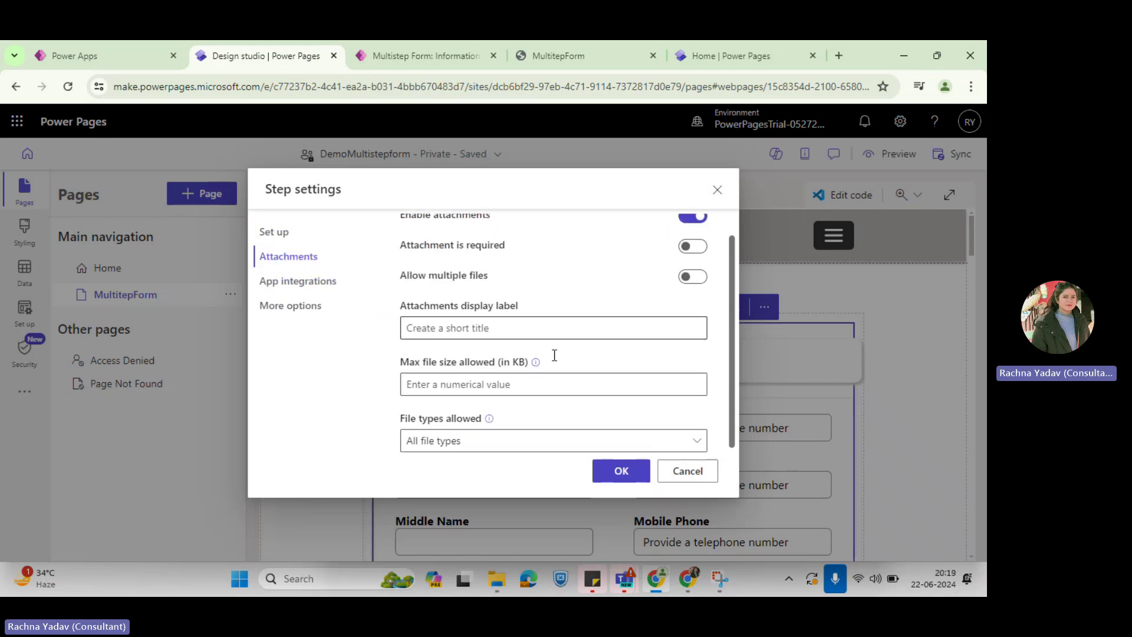
scroll(554, 355, up, 1)
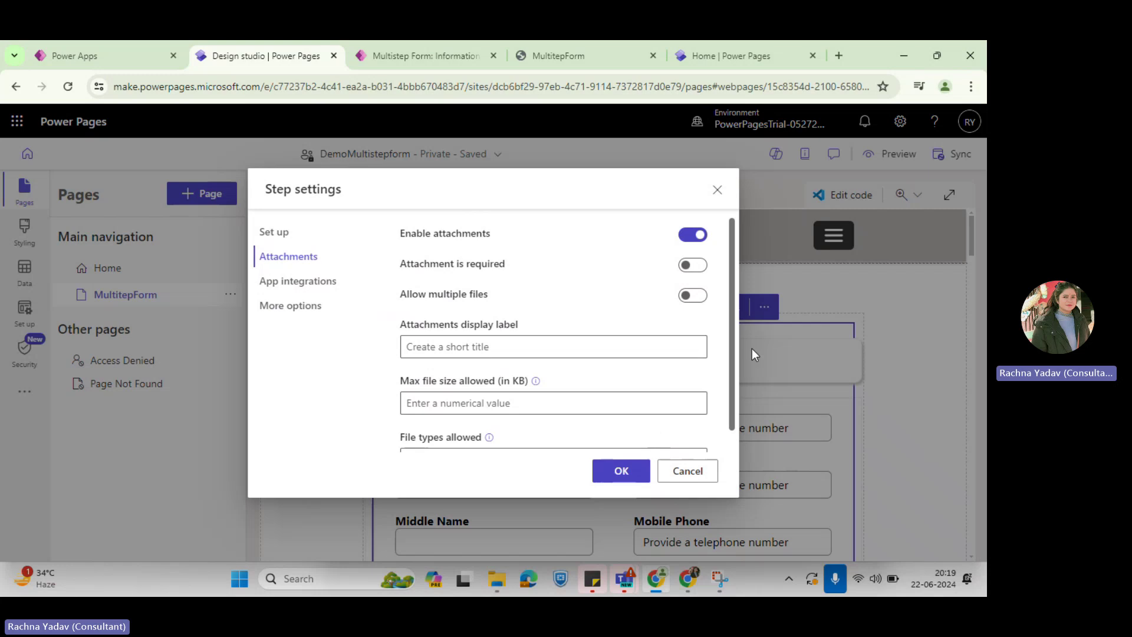
scroll(734, 412, down, 1)
scroll(725, 330, up, 1)
scroll(720, 401, down, 1)
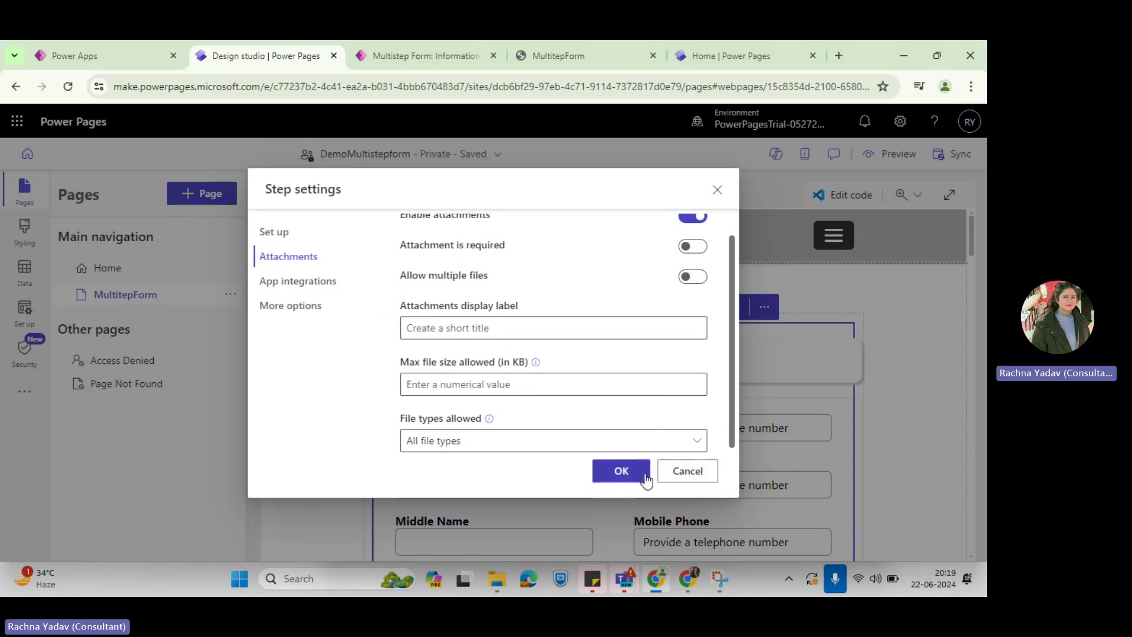
click(688, 472)
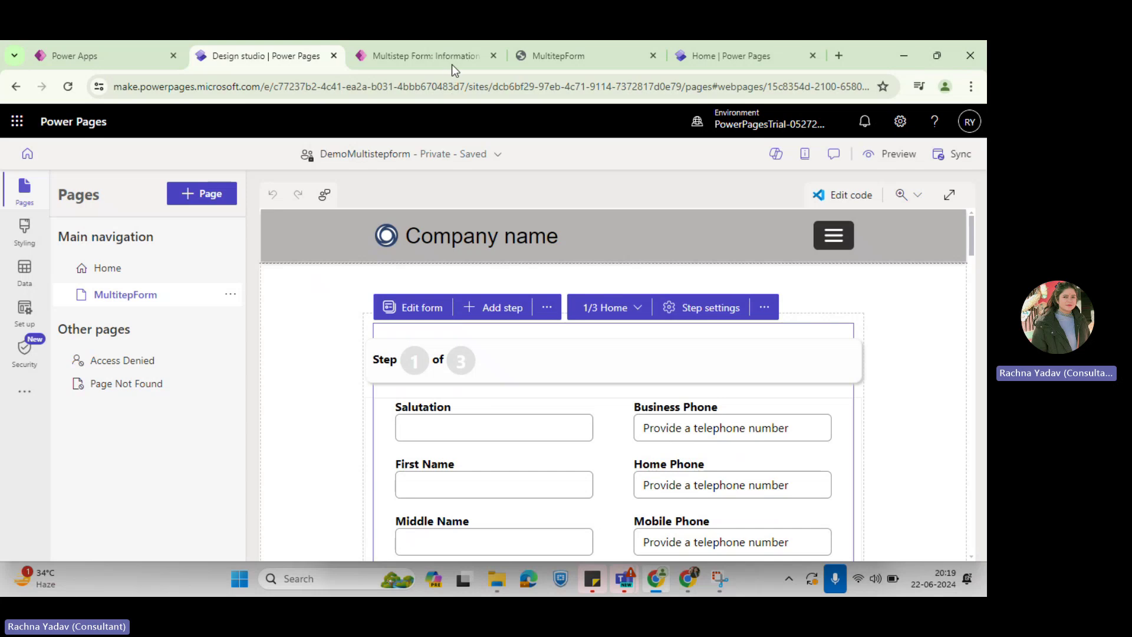